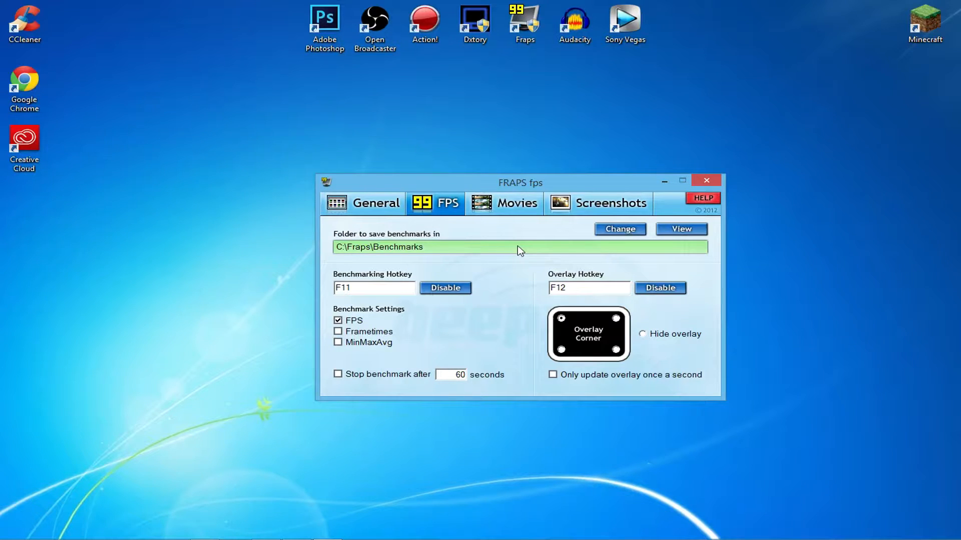
left_click(517, 245)
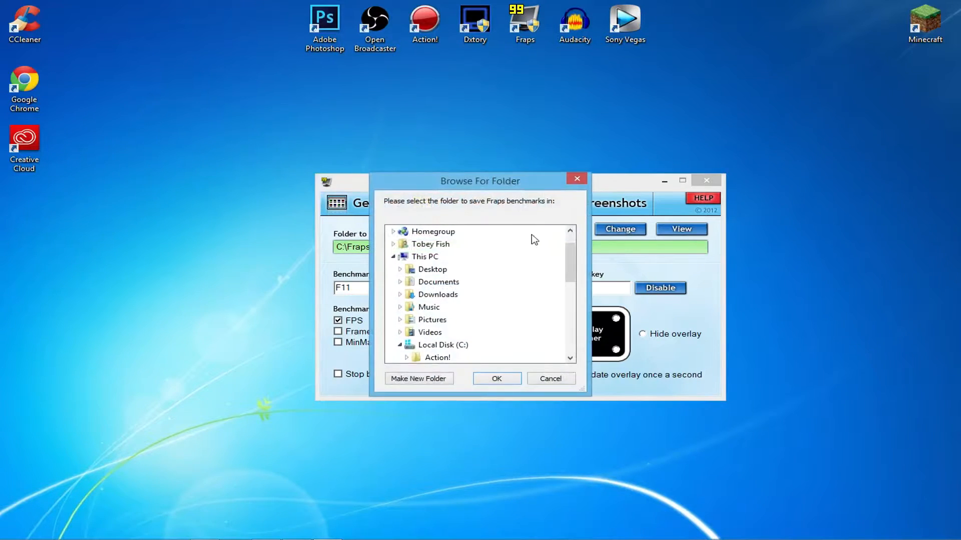
left_click(569, 182)
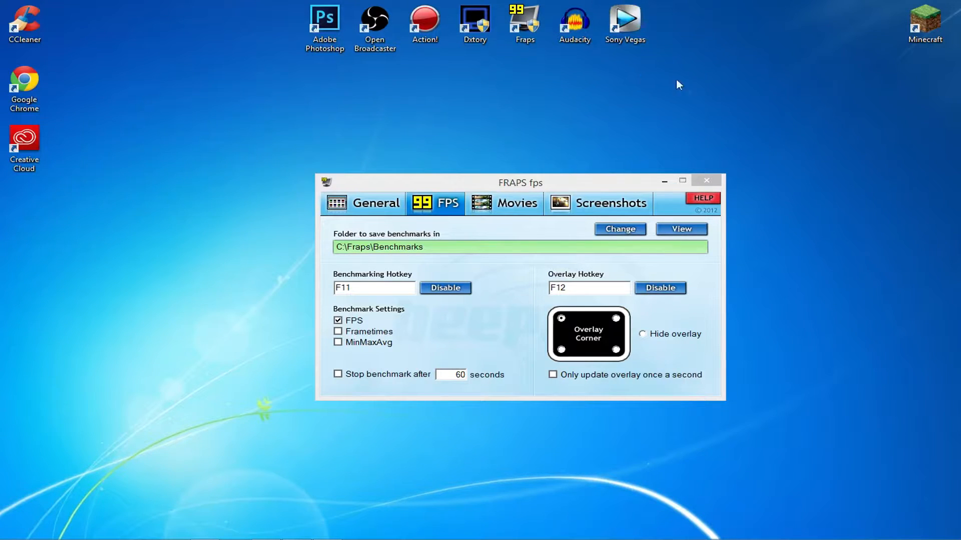
left_click_drag(677, 105, 295, 1)
left_click(653, 55)
left_click(588, 182)
left_click(601, 170)
left_click_drag(691, 83, 236, 4)
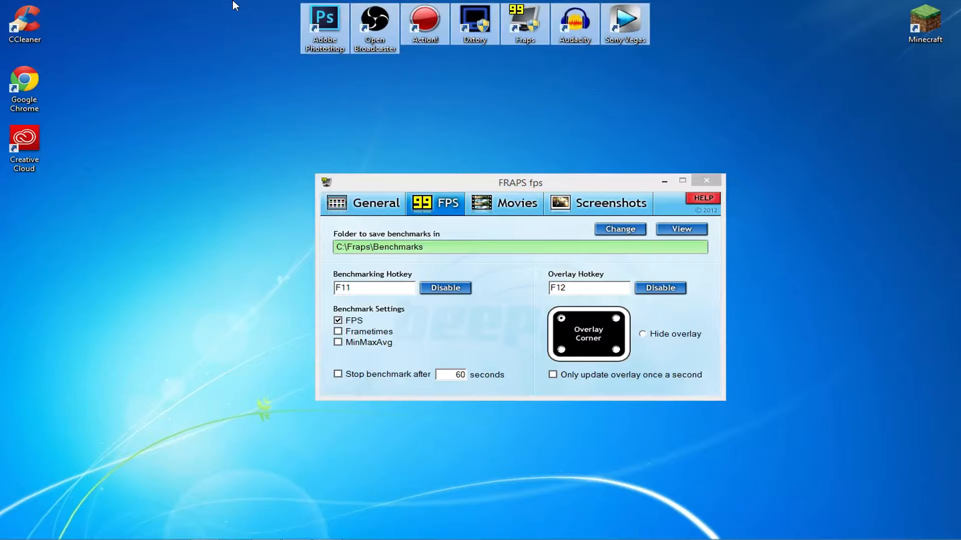
left_click(288, 6)
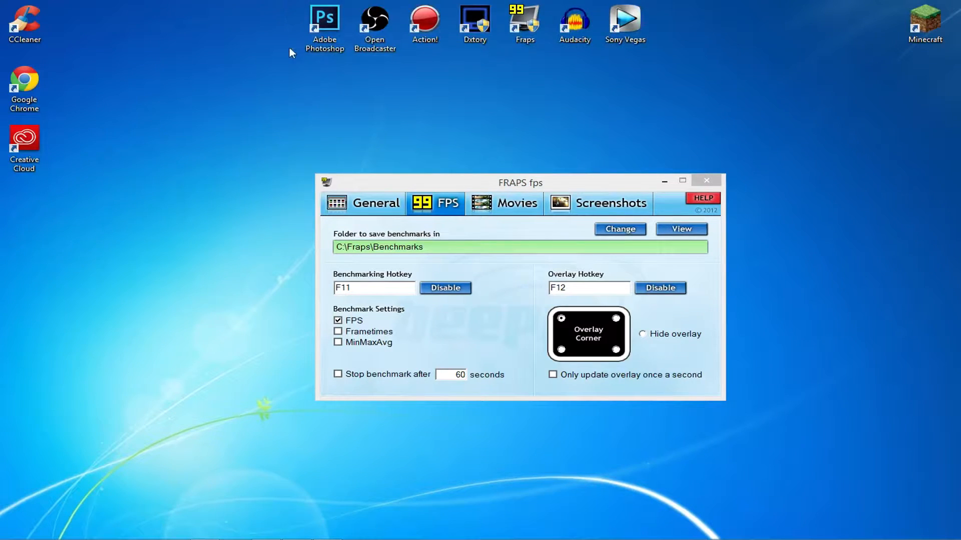
left_click_drag(288, 48, 664, 2)
left_click_drag(664, 55, 299, 5)
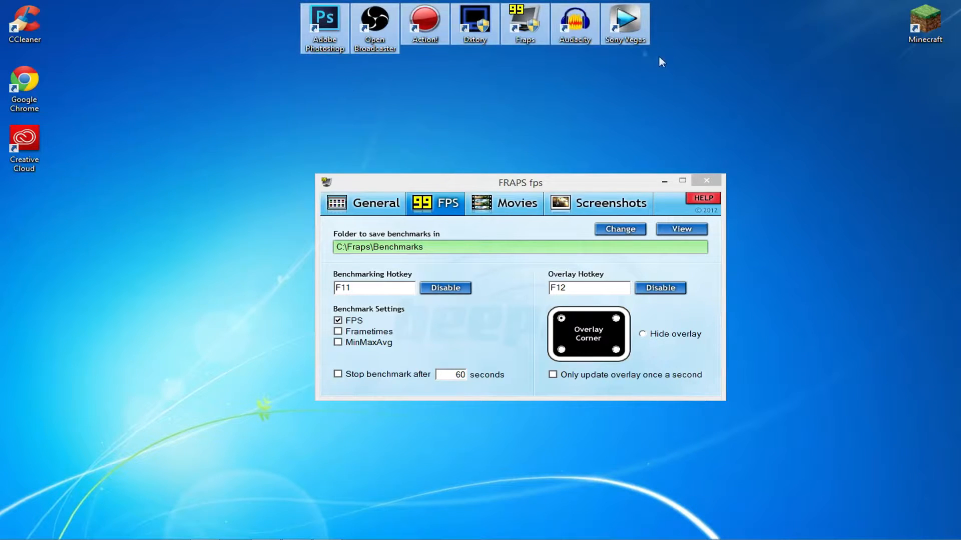
left_click(672, 98)
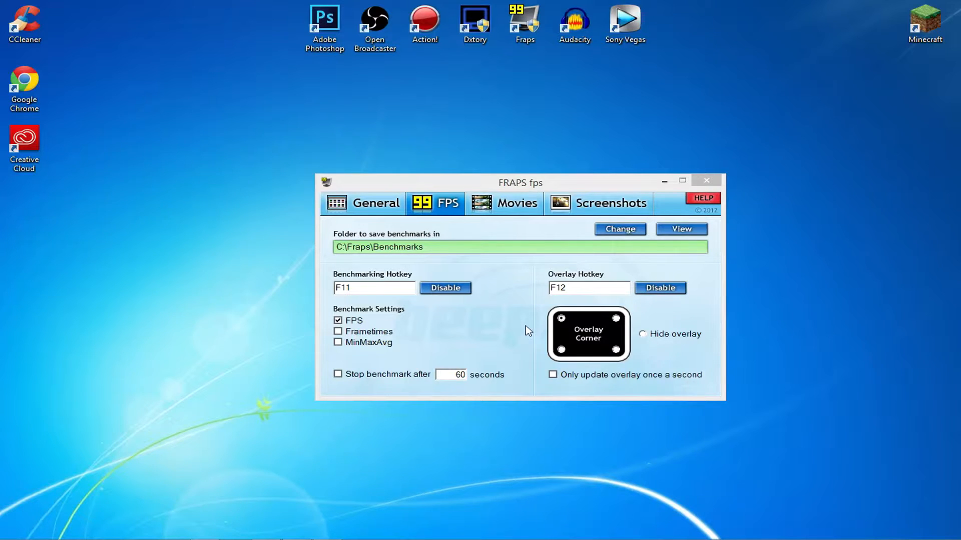
Review the Movies and FPS settings and the folder choices for saving benchmarks, without picking a different folder.
left_click(506, 203)
left_click(439, 205)
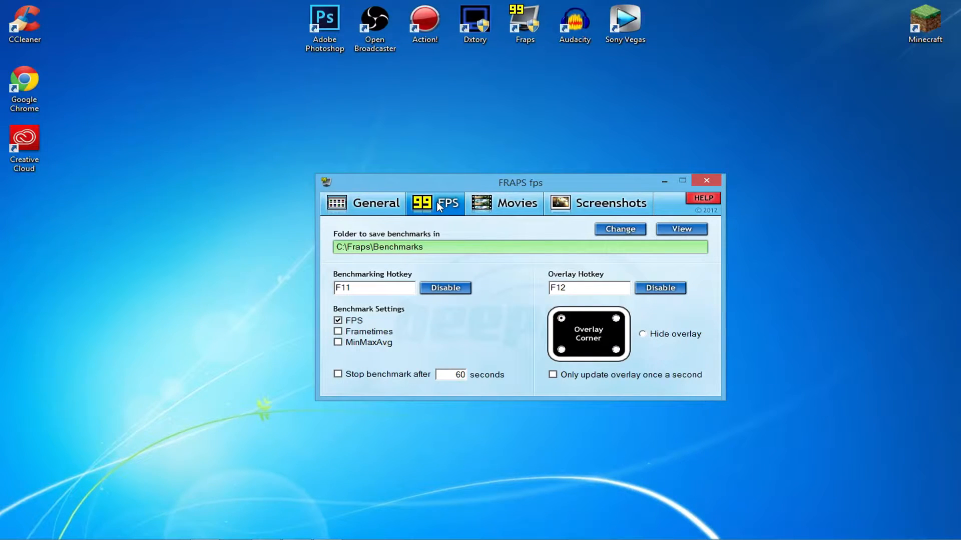
left_click(608, 229)
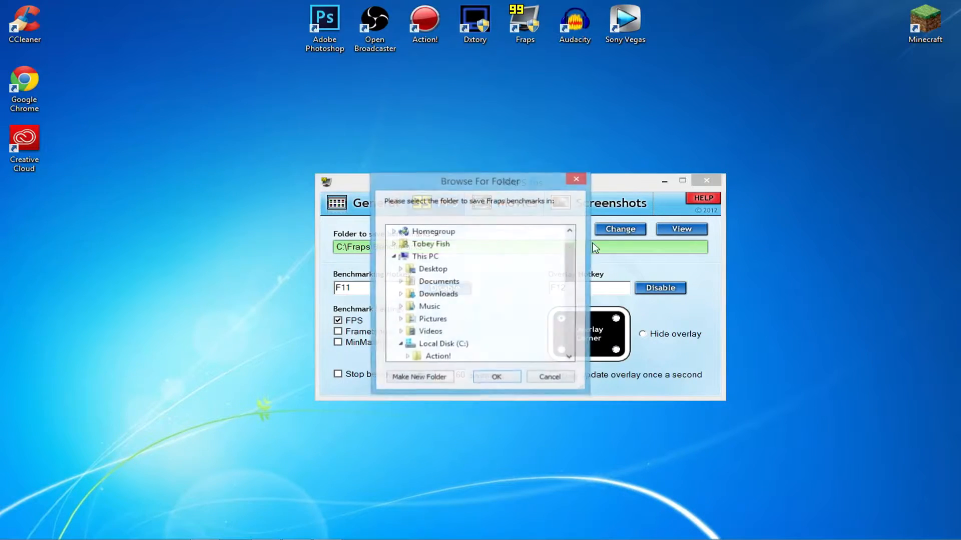
left_click(577, 179)
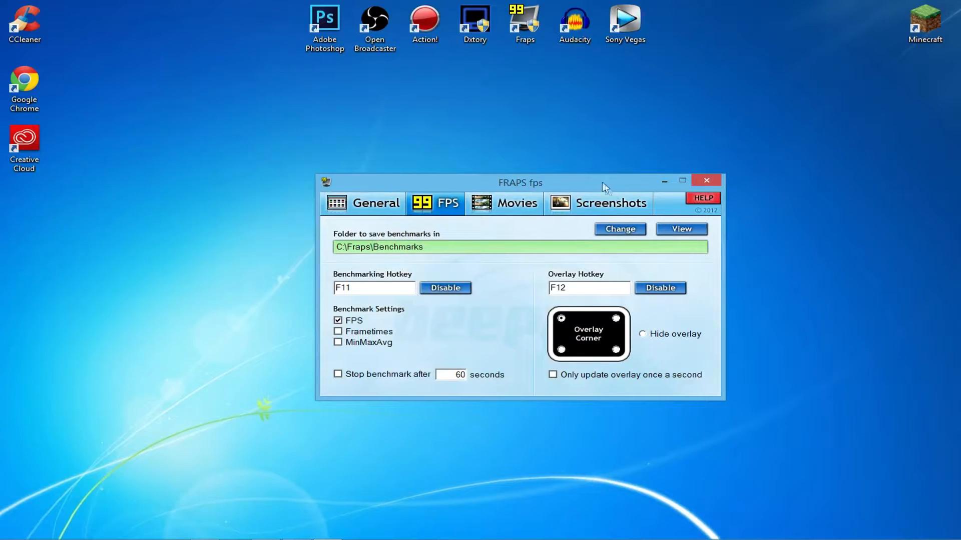
left_click_drag(596, 182, 572, 161)
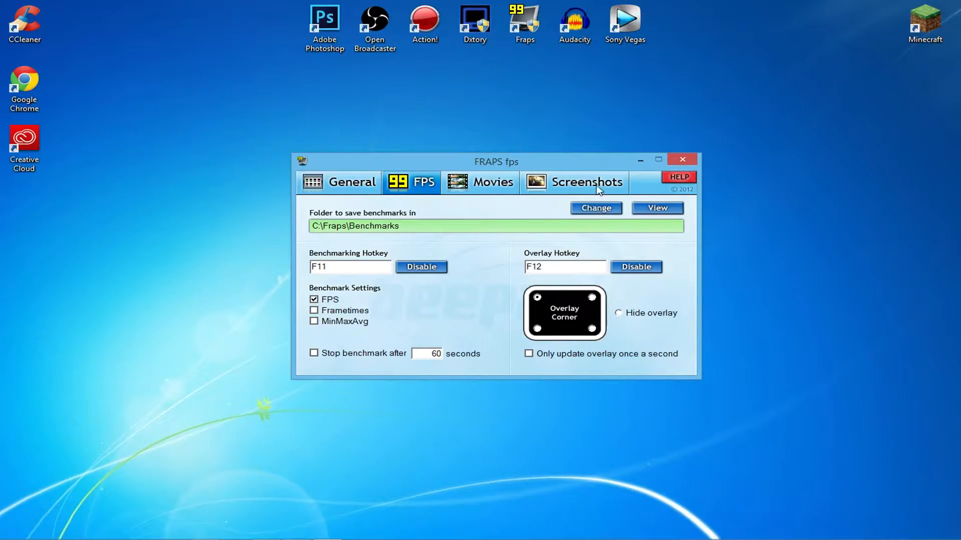
left_click_drag(736, 123, 241, 404)
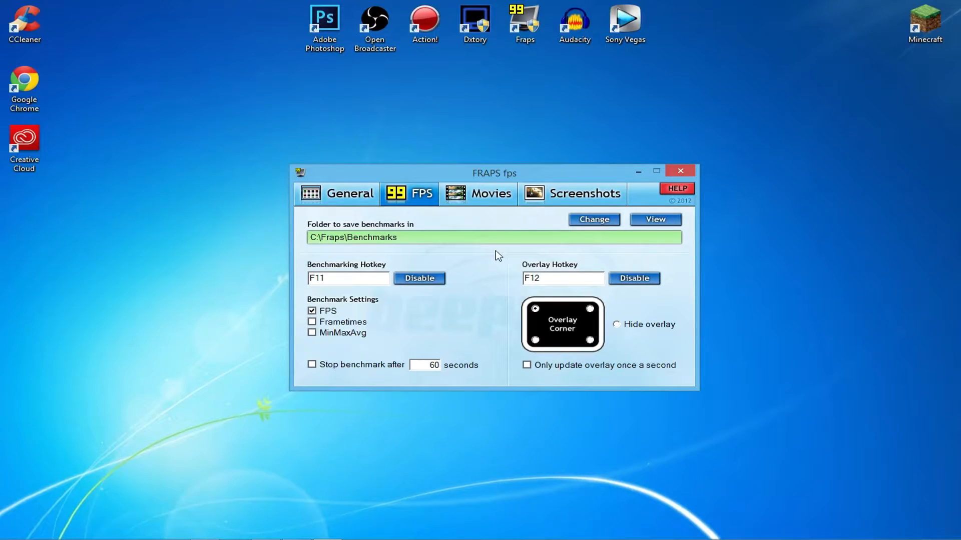
left_click_drag(527, 176, 558, 157)
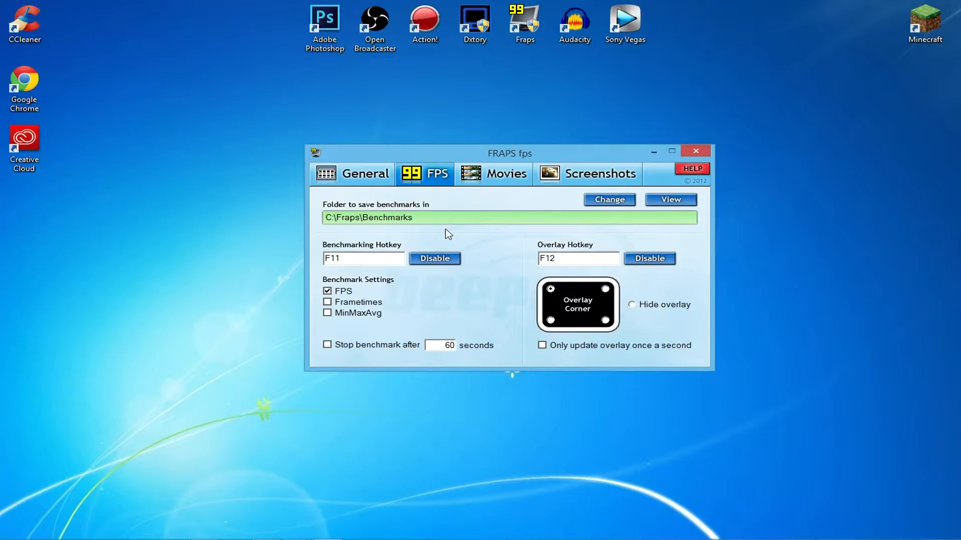
Disable the benchmarking hotkey in the FPS settings.
left_click(488, 179)
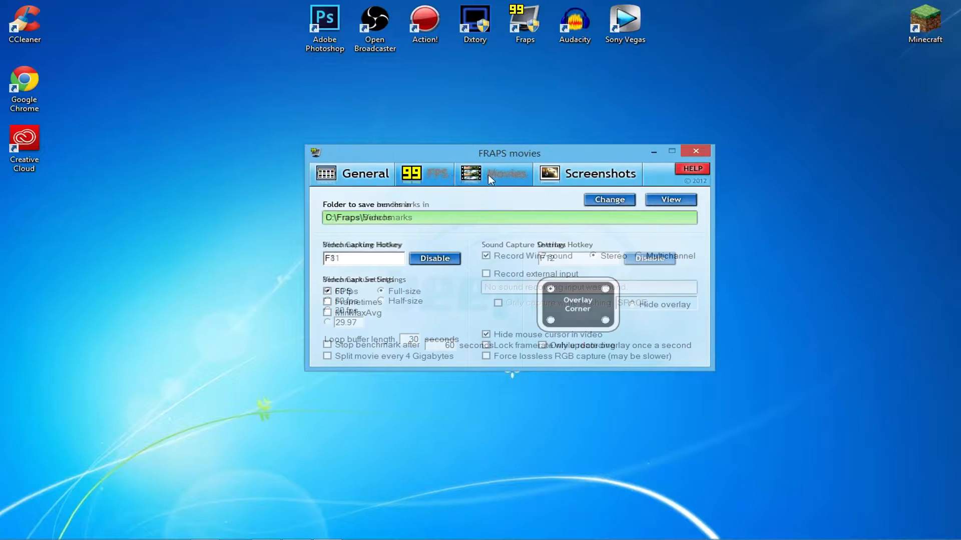
left_click(425, 178)
left_click(515, 185)
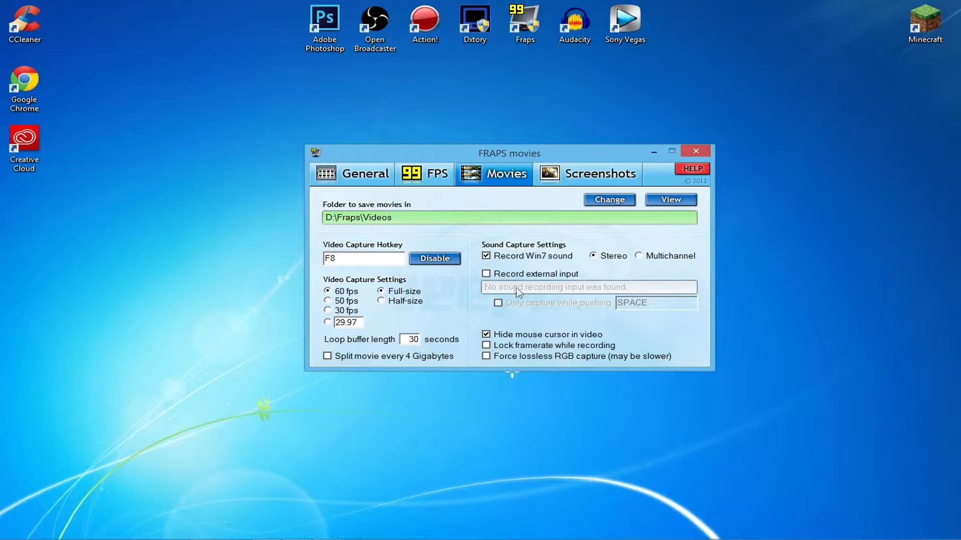
left_click(441, 180)
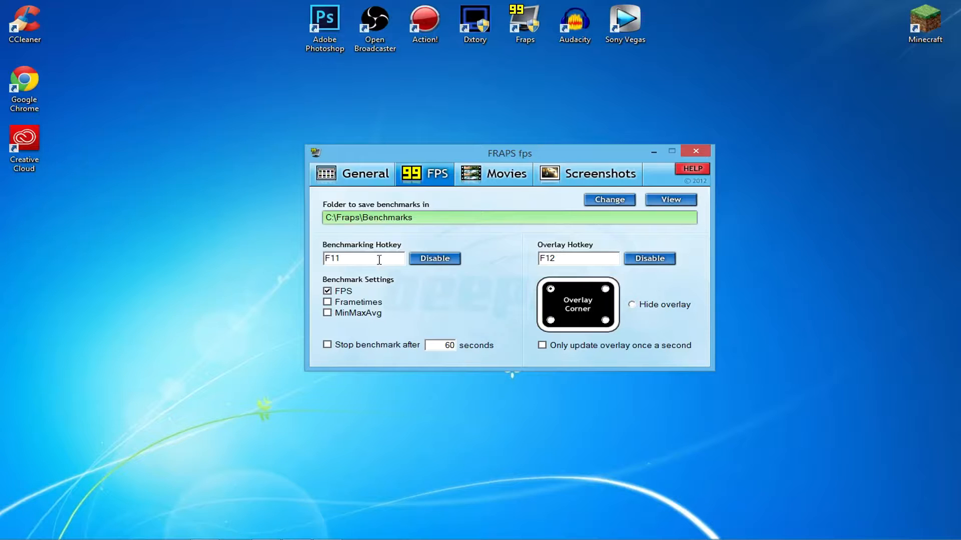
left_click(431, 258)
Disable the video capture hotkey in the Movies settings and assign it to F8.
left_click(468, 183)
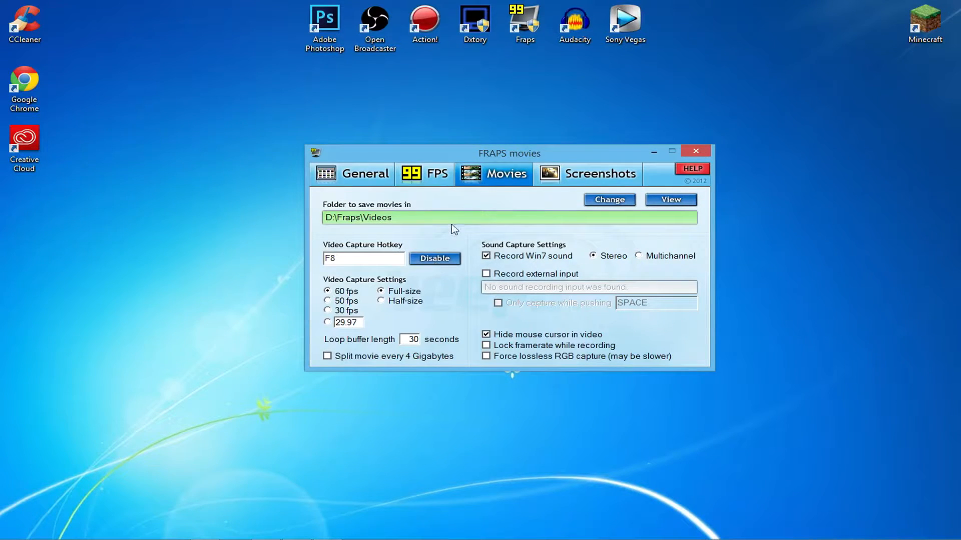
left_click(434, 259)
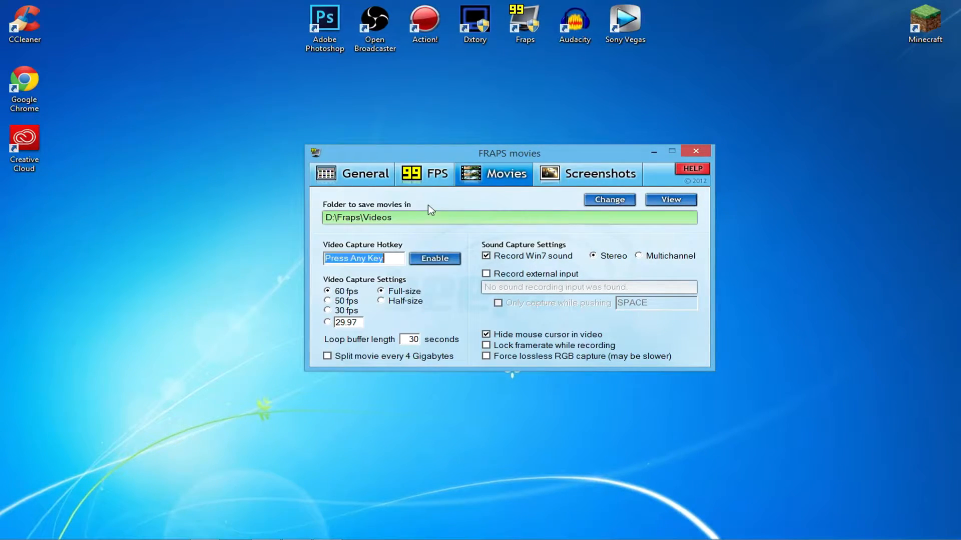
key("F9")
left_click(431, 174)
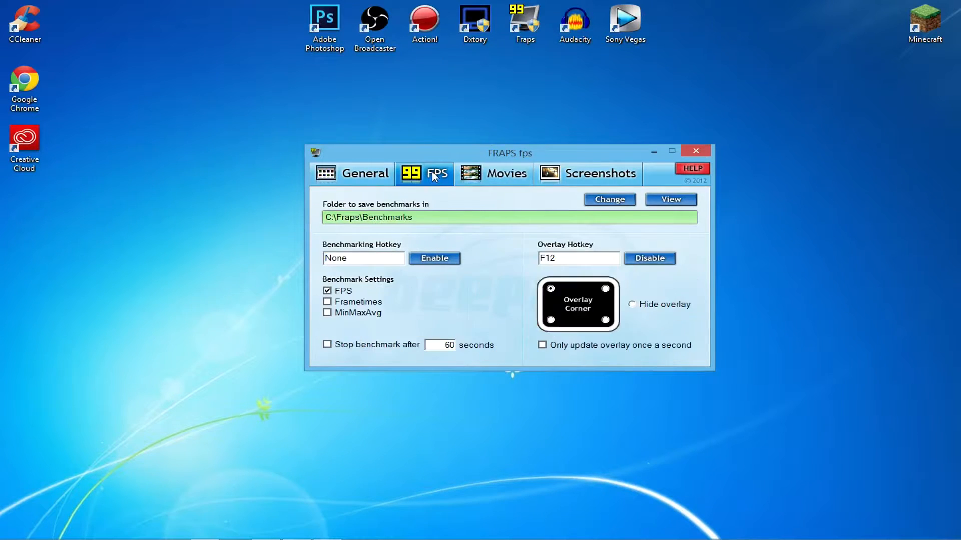
left_click(366, 259)
left_click(504, 170)
left_click(424, 174)
left_click(355, 260)
left_click(471, 294)
Check the recording status in Open Broadcaster Software and minimize it to return to FRAPS.
left_click(288, 530)
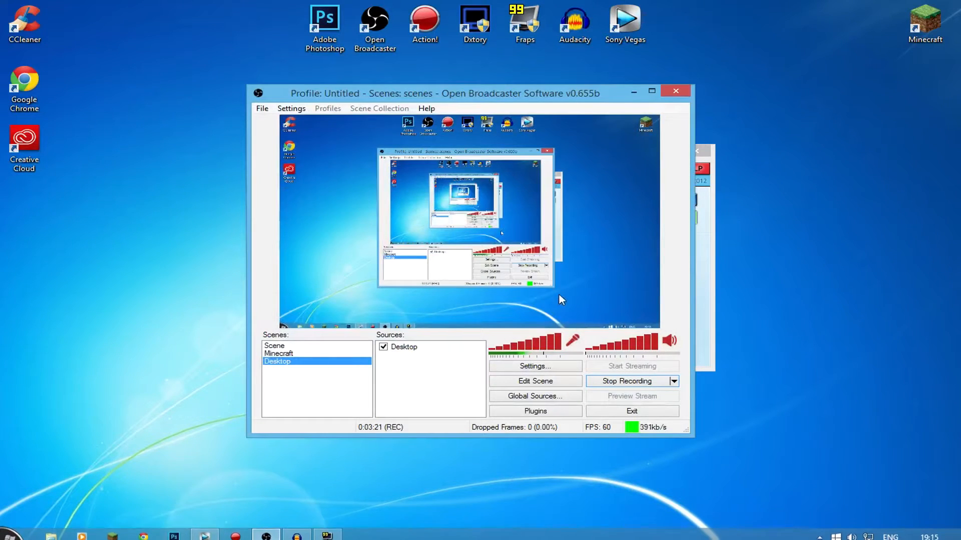
left_click(632, 92)
left_click_drag(720, 110, 302, 375)
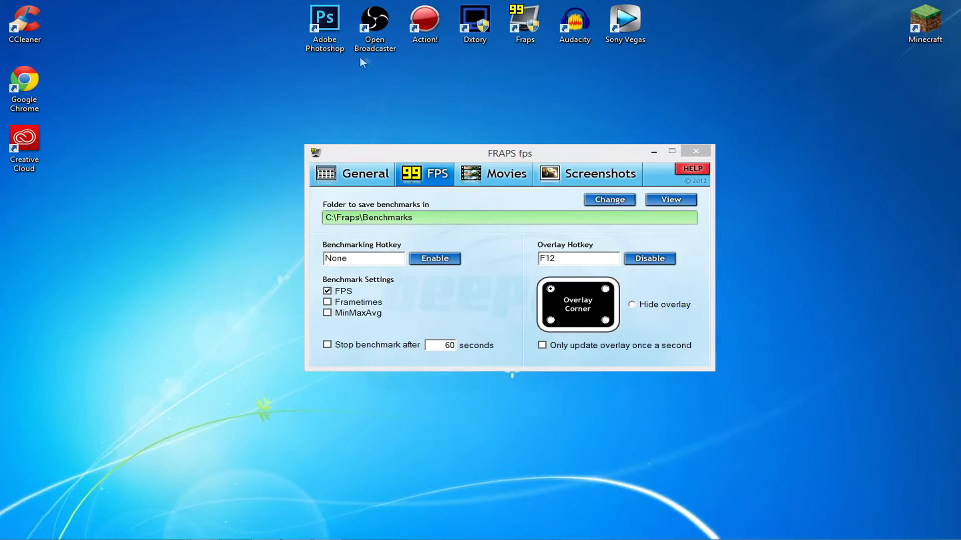
left_click_drag(245, 97, 744, 388)
left_click_drag(743, 389, 290, 132)
Disable the overlay hotkey and choose the upper-left overlay corner in the FPS settings.
left_click(450, 345)
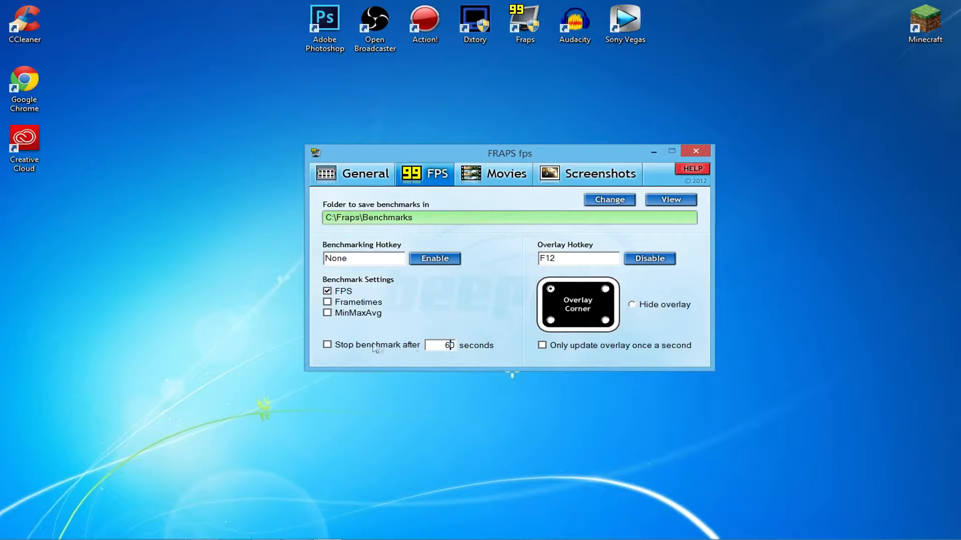
left_click(338, 345)
left_click(641, 261)
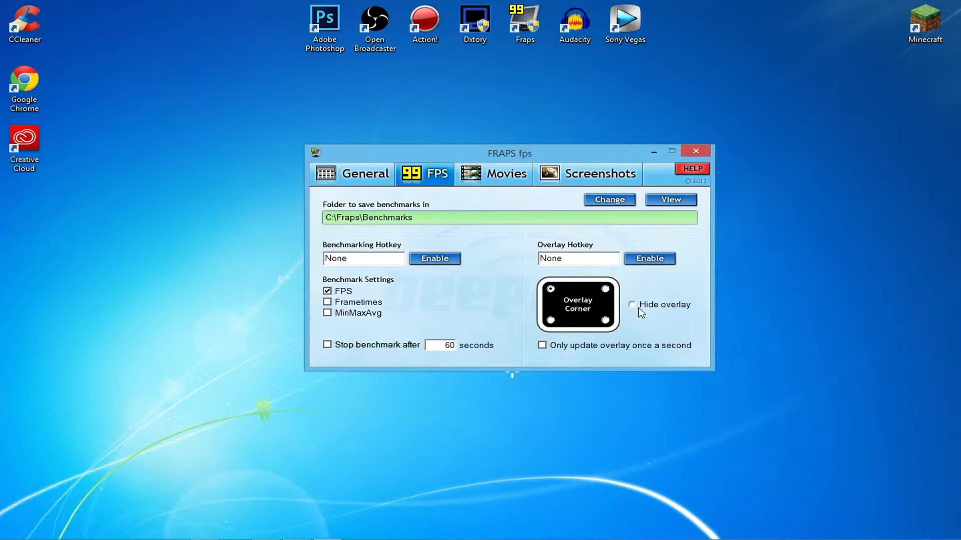
left_click(550, 288)
Set the video capture frame rate to 60 fps in the Movies settings.
left_click(495, 173)
left_click(331, 258)
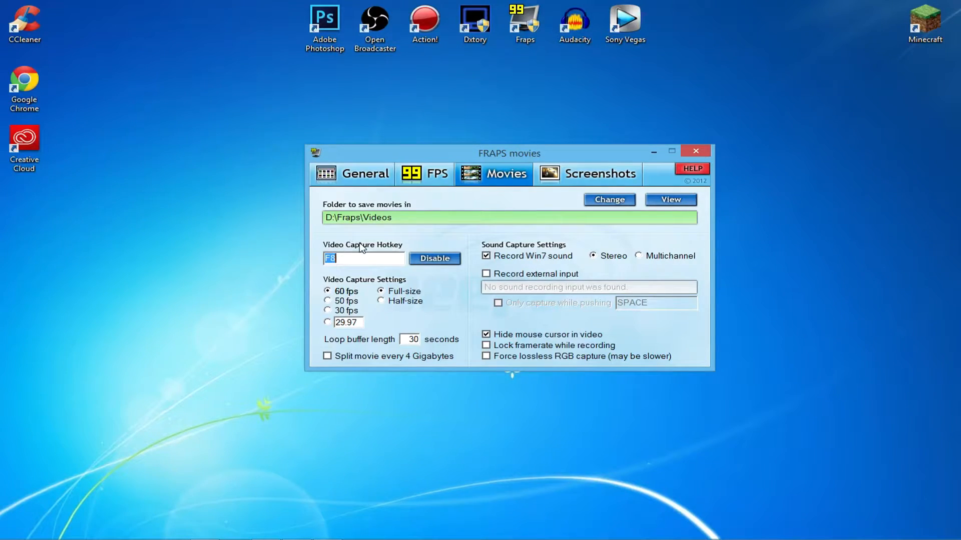
left_click(443, 271)
left_click(360, 262)
left_click(419, 337)
left_click(328, 322)
left_click_drag(358, 324, 337, 324)
left_click(357, 324)
left_click(328, 292)
left_click(228, 428)
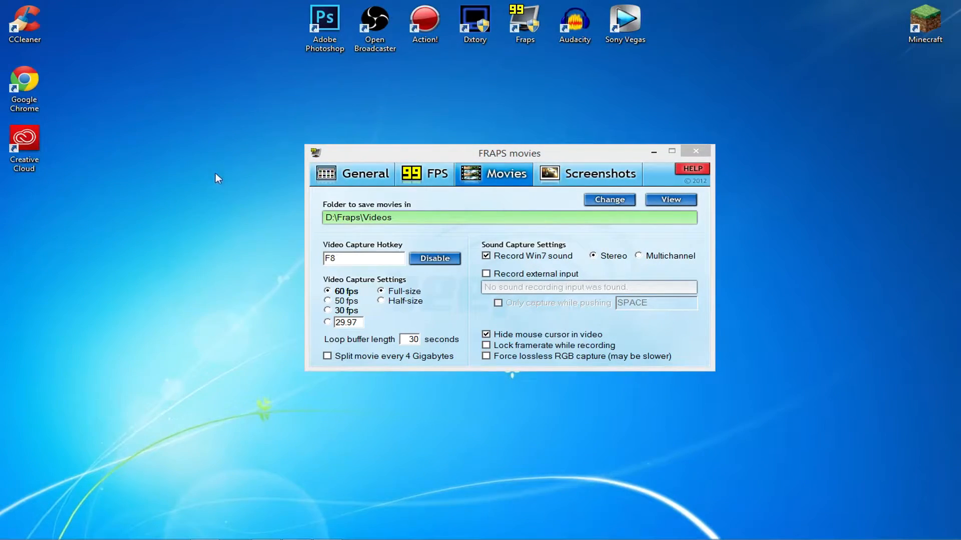
left_click_drag(282, 111, 74, 333)
left_click_drag(161, 274, 107, 360)
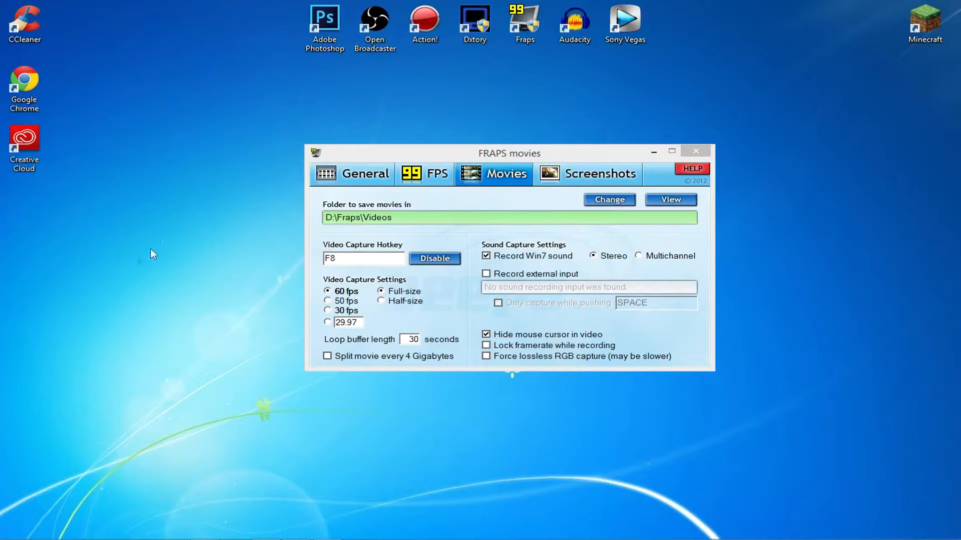
left_click(345, 296)
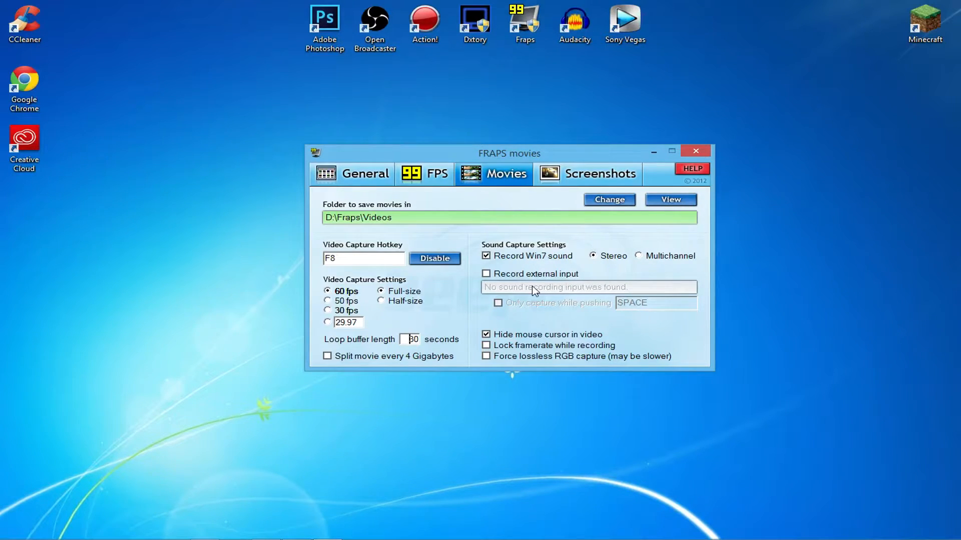
Try the Win7 sound, external input and Multichannel options, returning to stereo Win7 sound with external input off.
left_click(521, 260)
left_click(521, 260)
left_click(509, 274)
left_click(510, 274)
left_click(666, 258)
left_click(619, 259)
left_click(528, 276)
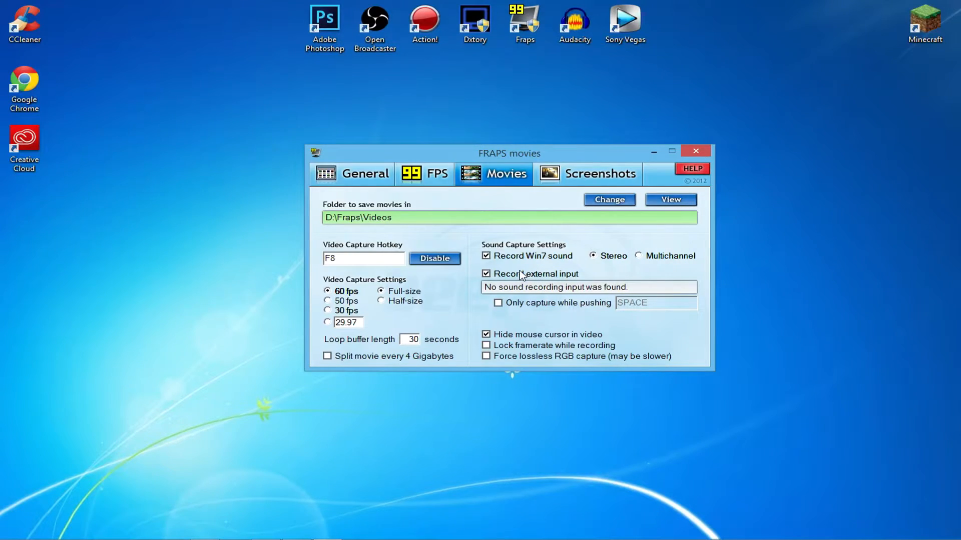
left_click(520, 274)
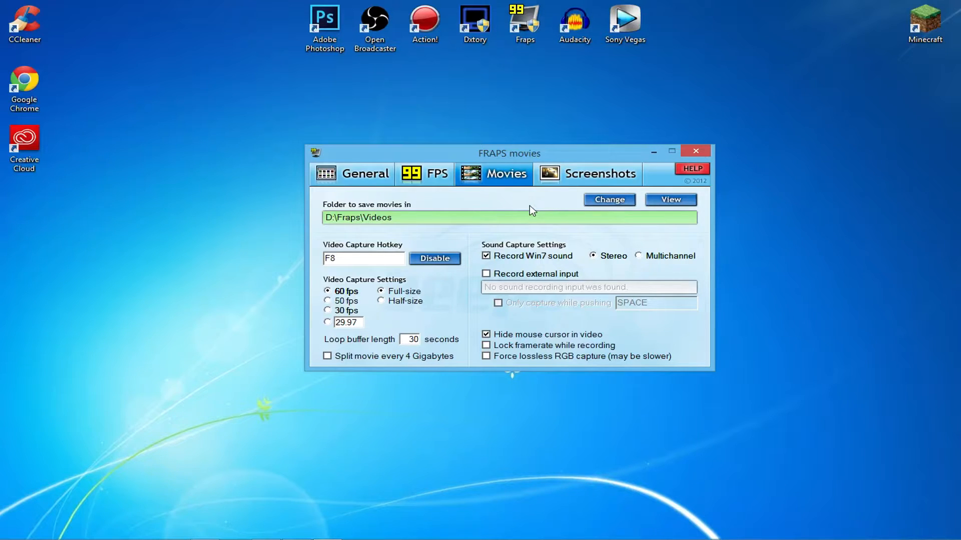
left_click(268, 532)
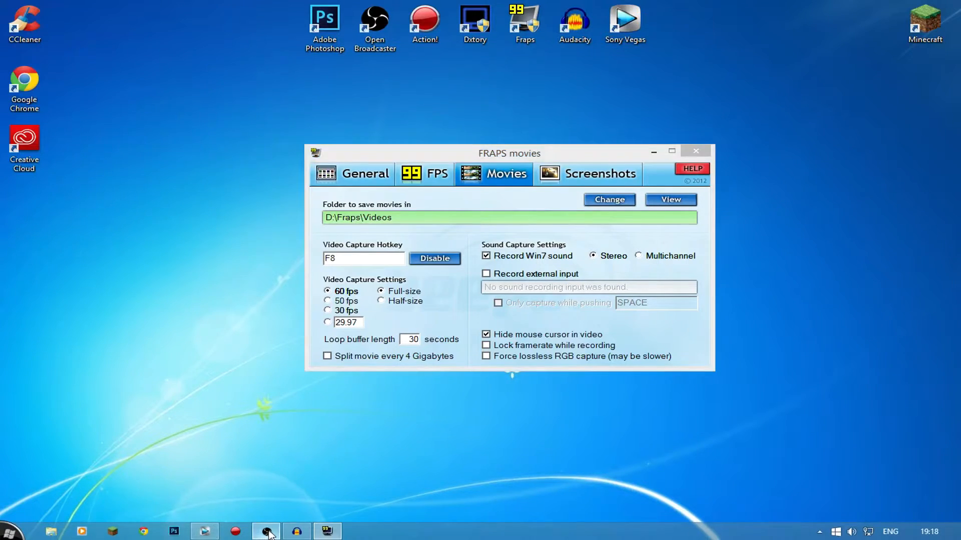
left_click(297, 532)
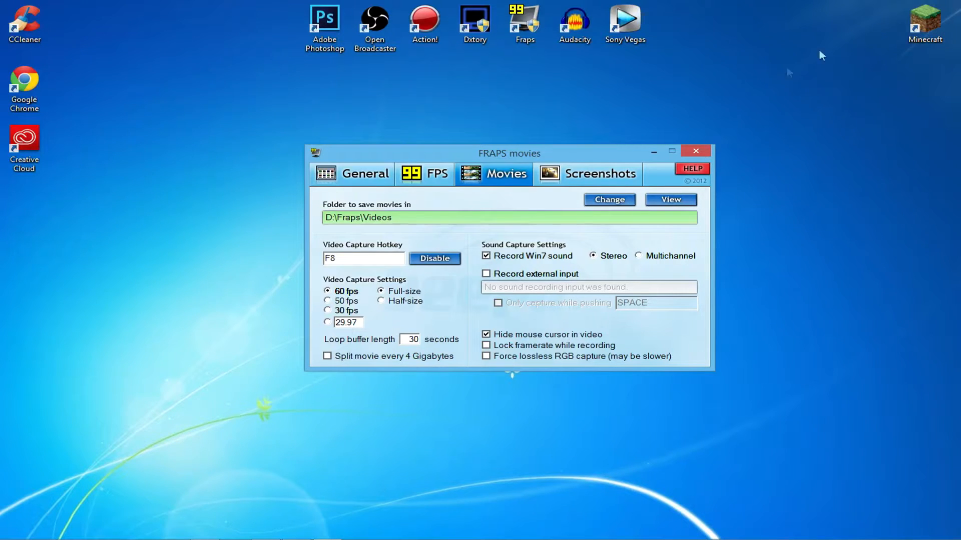
left_click_drag(608, 146, 570, 142)
left_click_drag(754, 69, 207, 413)
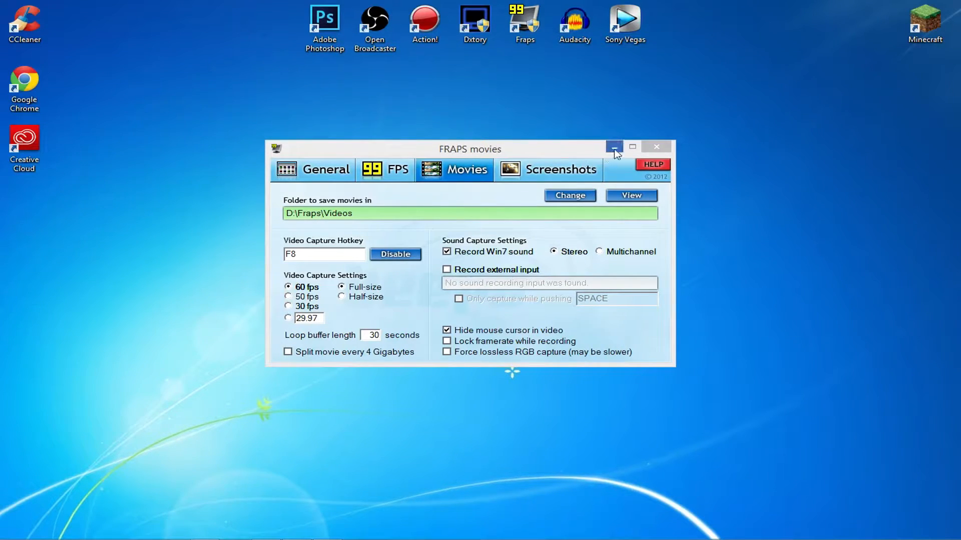
Disable the screen capture hotkey in the Screenshots settings.
left_click(576, 170)
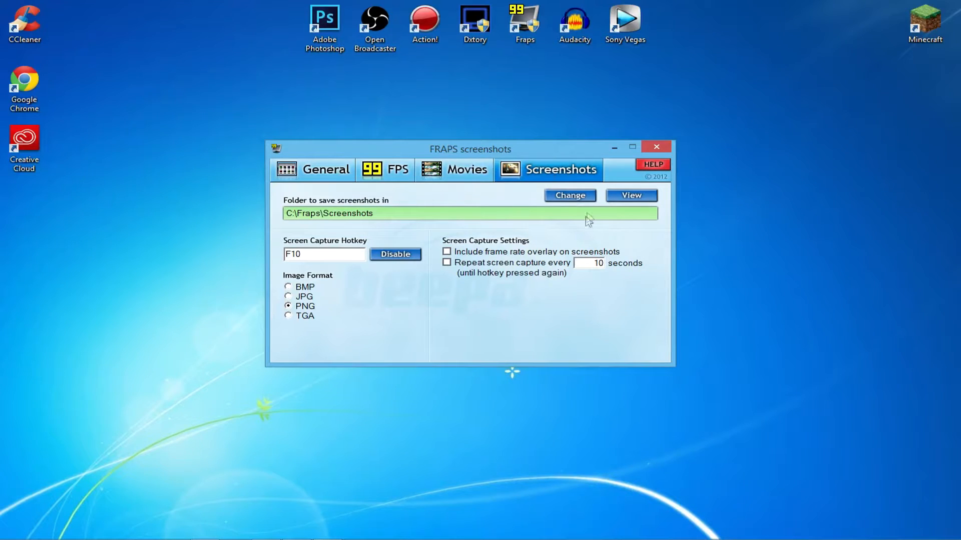
left_click(393, 255)
Return to the Movies settings, exit Fraps and confirm unloading it.
left_click(466, 168)
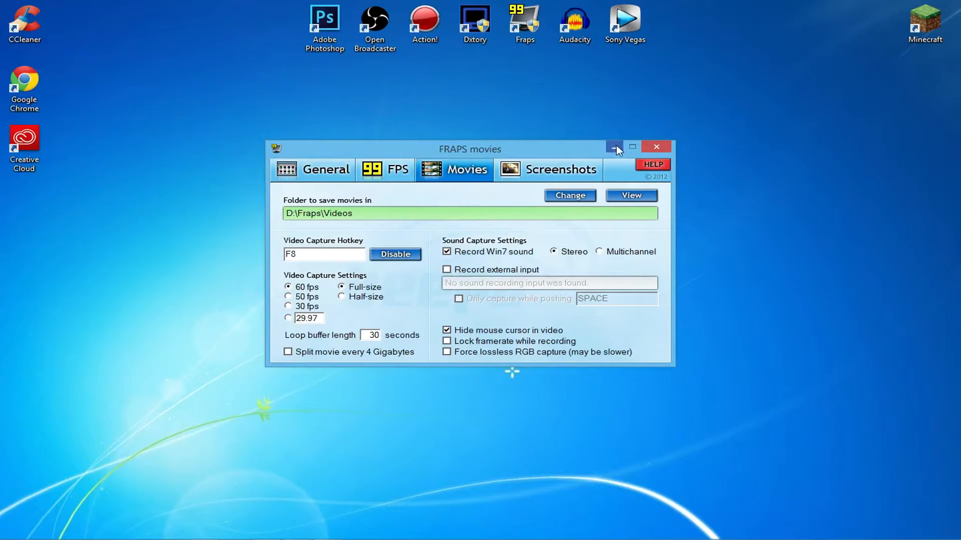
left_click(656, 148)
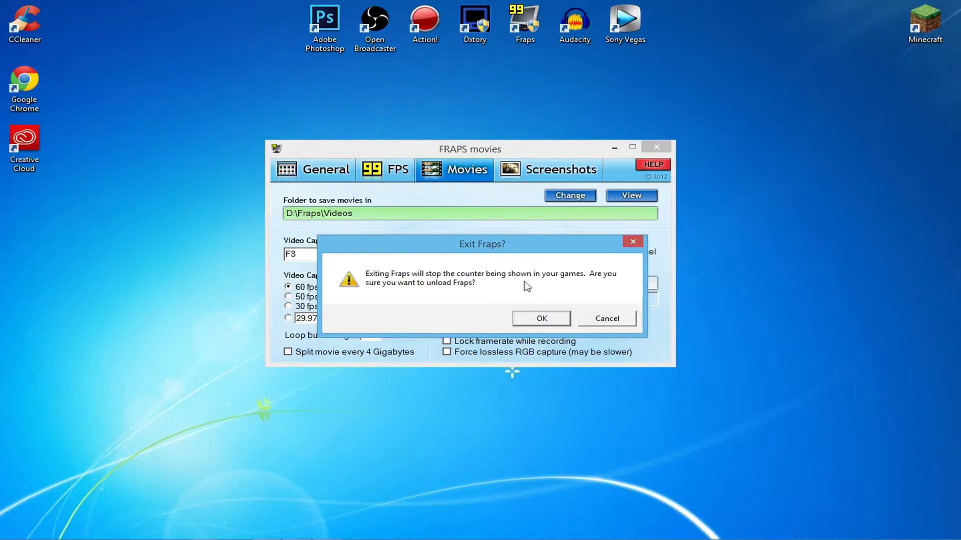
left_click(534, 320)
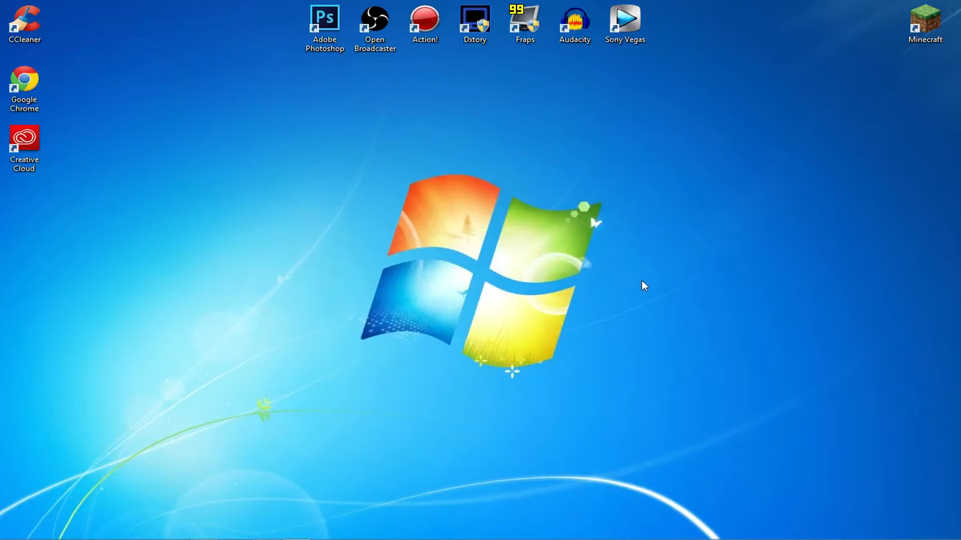
left_click_drag(401, 298, 322, 416)
left_click_drag(321, 383, 649, 175)
mouse_move(654, 162)
left_mouse_down()
mouse_move(542, 303)
mouse_move(343, 403)
mouse_move(304, 382)
mouse_move(624, 202)
mouse_move(337, 347)
mouse_move(517, 261)
left_mouse_up()
Switch to Audacity, look through its list of audio effects, and return to the desktop.
mouse_move(242, 538)
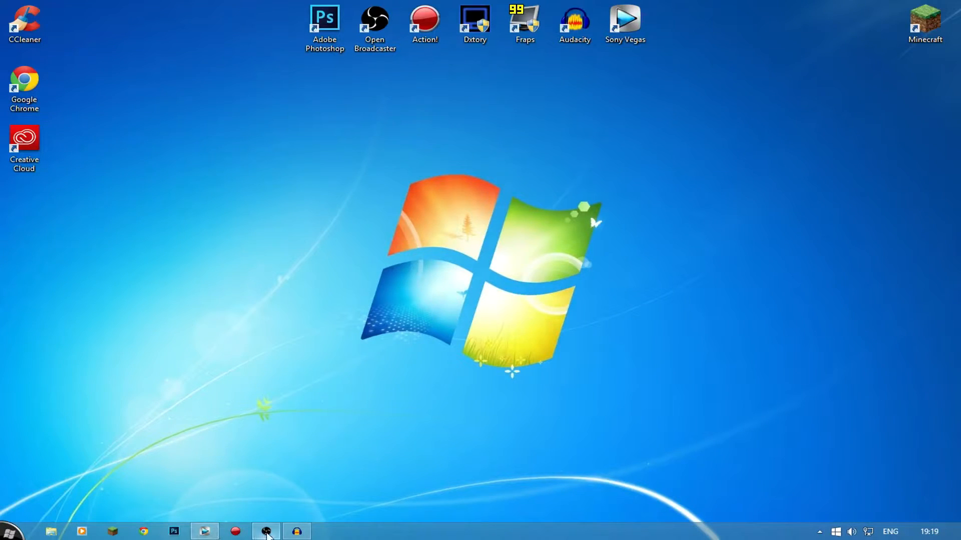
right_click(300, 532)
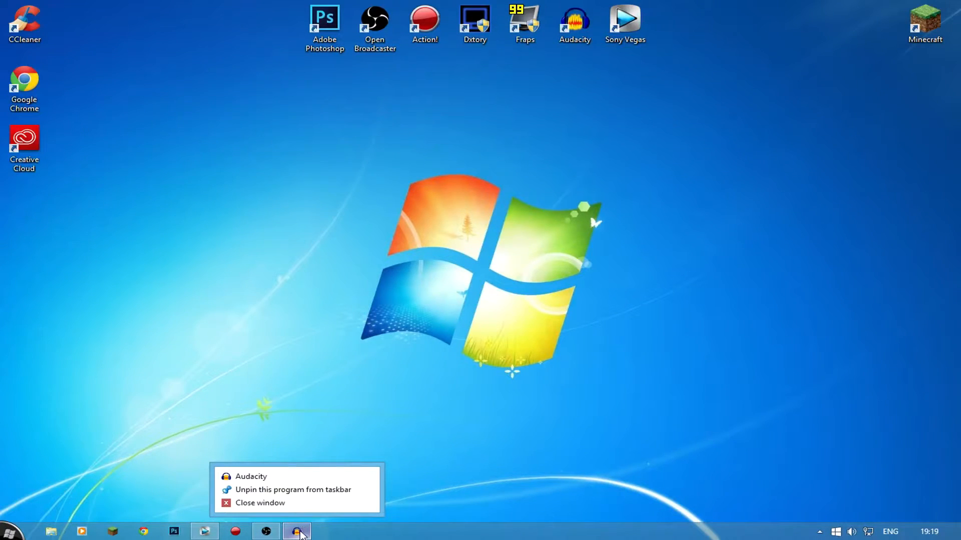
left_click(293, 479)
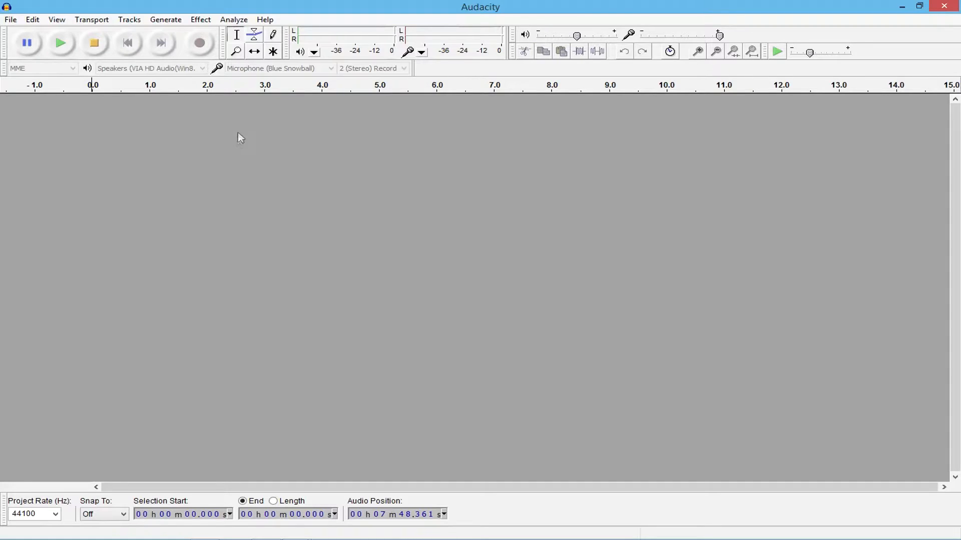
left_click(200, 20)
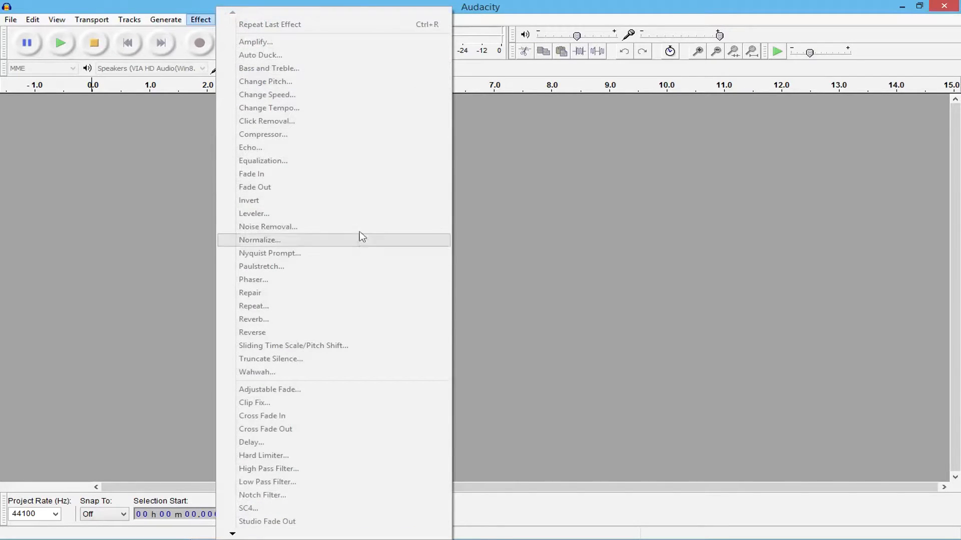
left_click(151, 150)
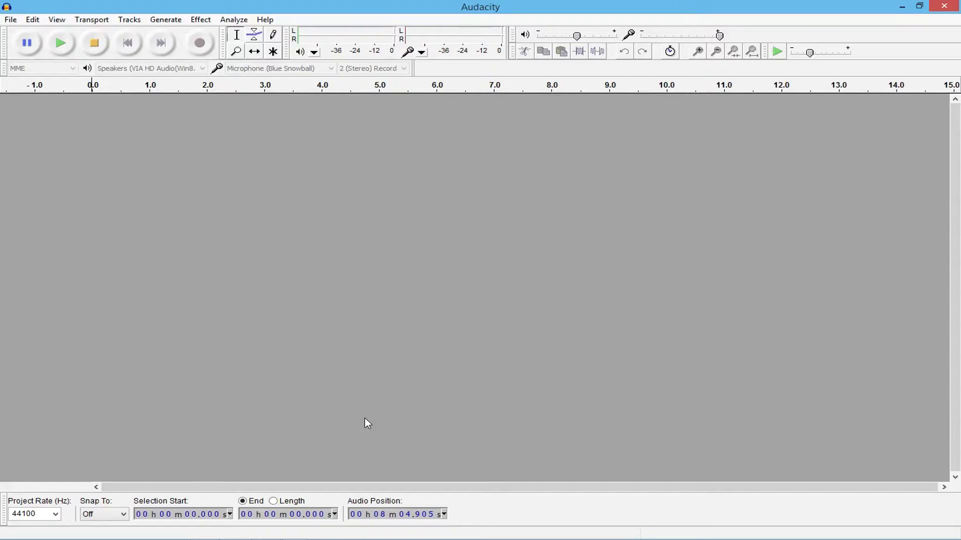
left_click(208, 18)
left_click(620, 242)
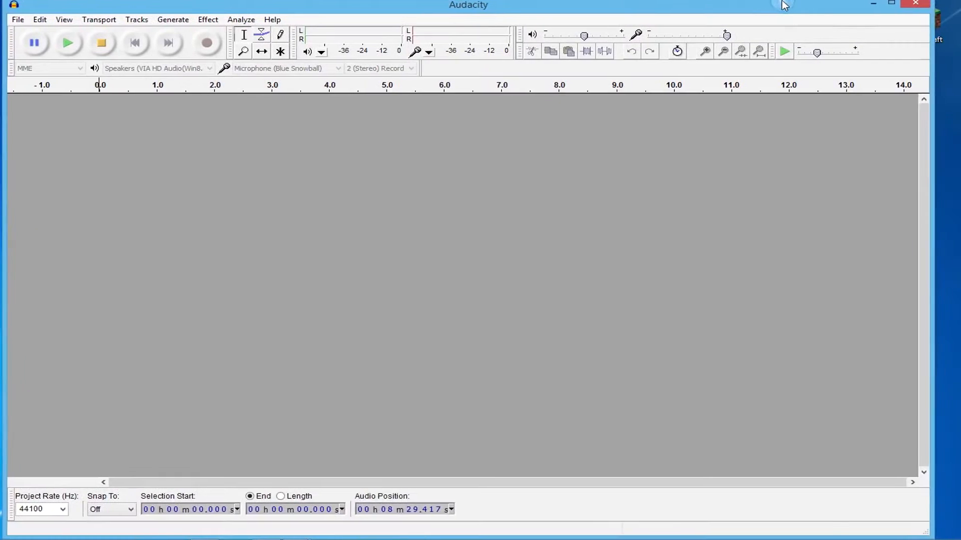
left_click(944, 6)
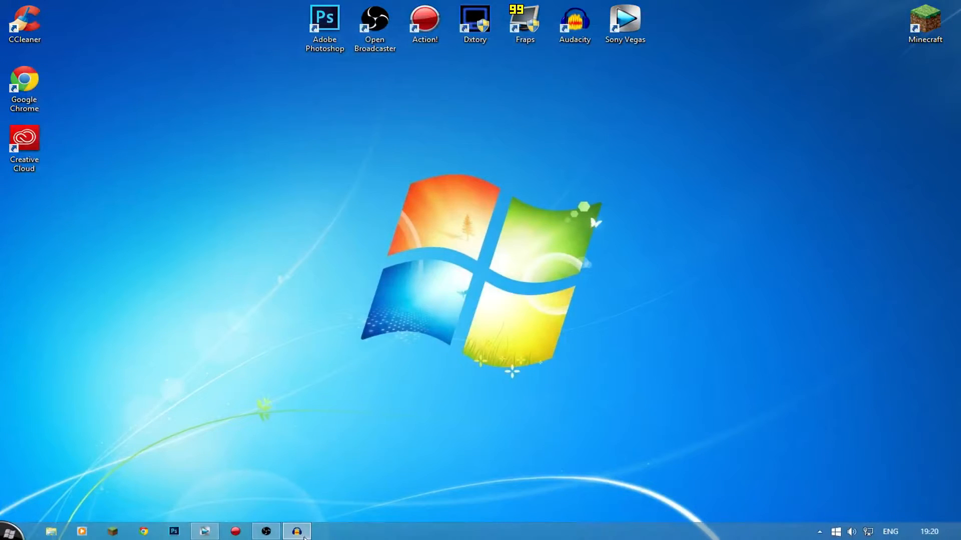
left_click_drag(342, 127, 612, 388)
left_click_drag(589, 355, 576, 373)
left_click_drag(346, 178, 617, 380)
left_click_drag(352, 156, 606, 382)
left_click_drag(632, 169, 290, 433)
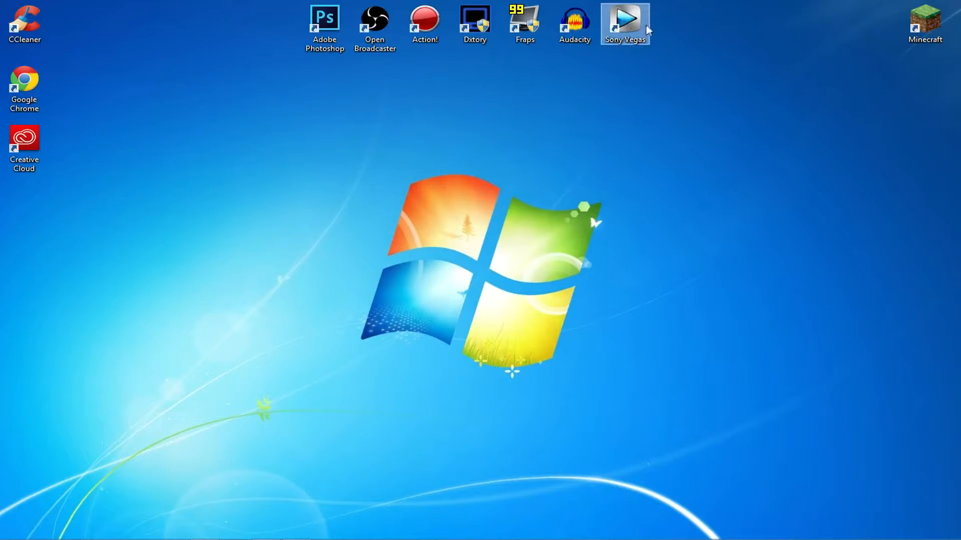
left_click_drag(734, 138, 597, 3)
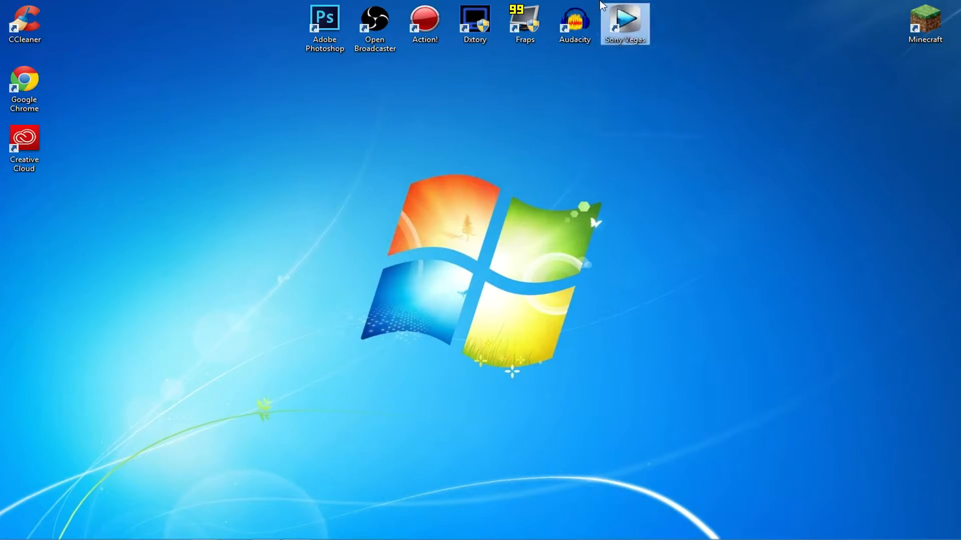
left_click(658, 63)
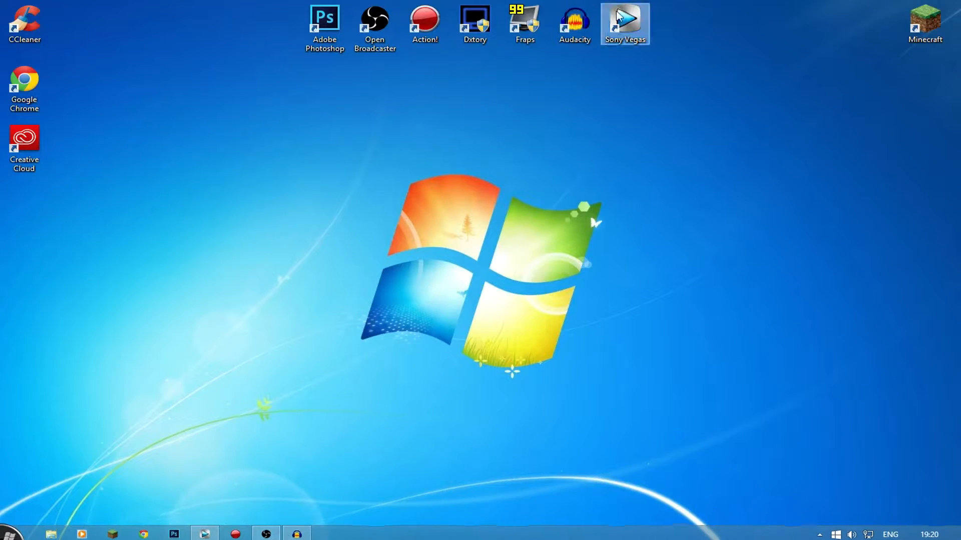
right_click(623, 28)
left_click(623, 27)
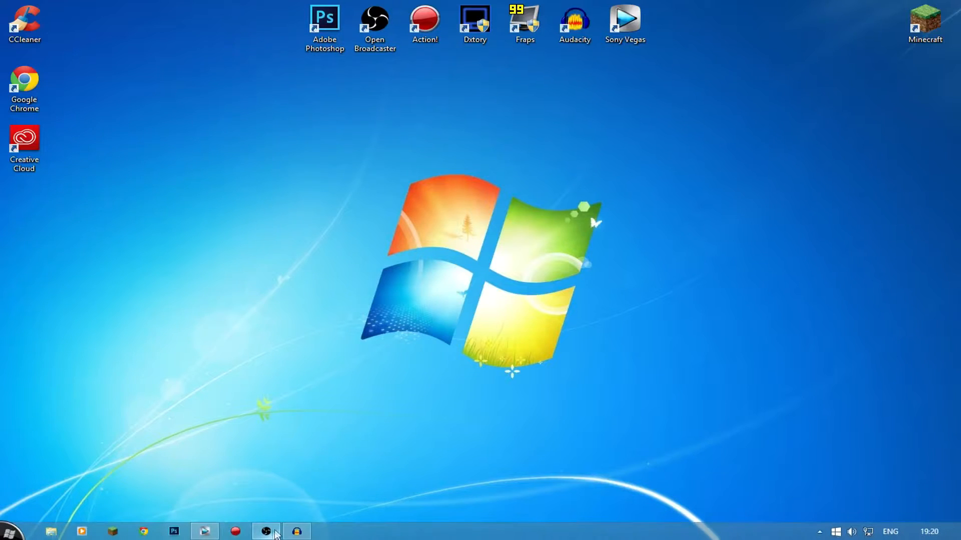
Switch to the running Vegas Pro 13.0 window with its empty untitled project.
left_click(209, 533)
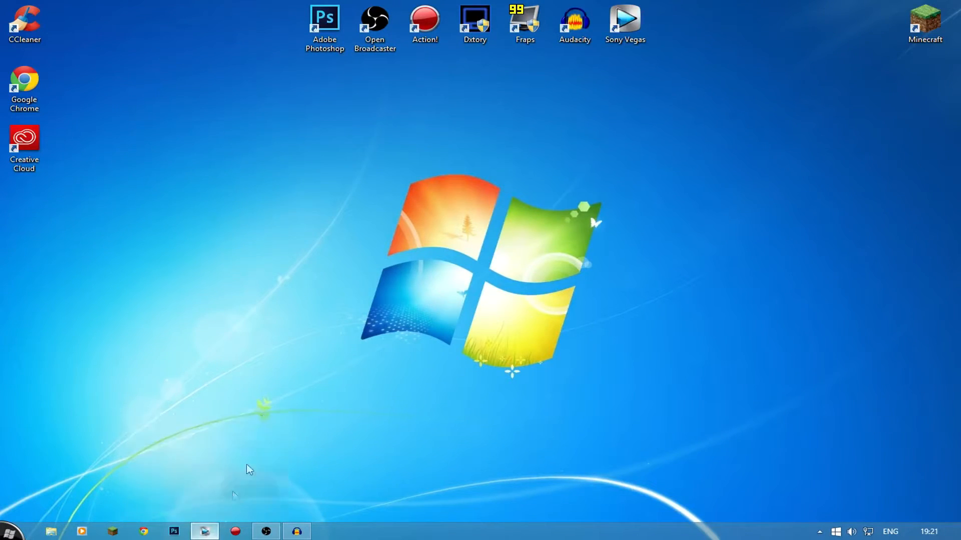
left_click(3, 20)
left_click(3, 20)
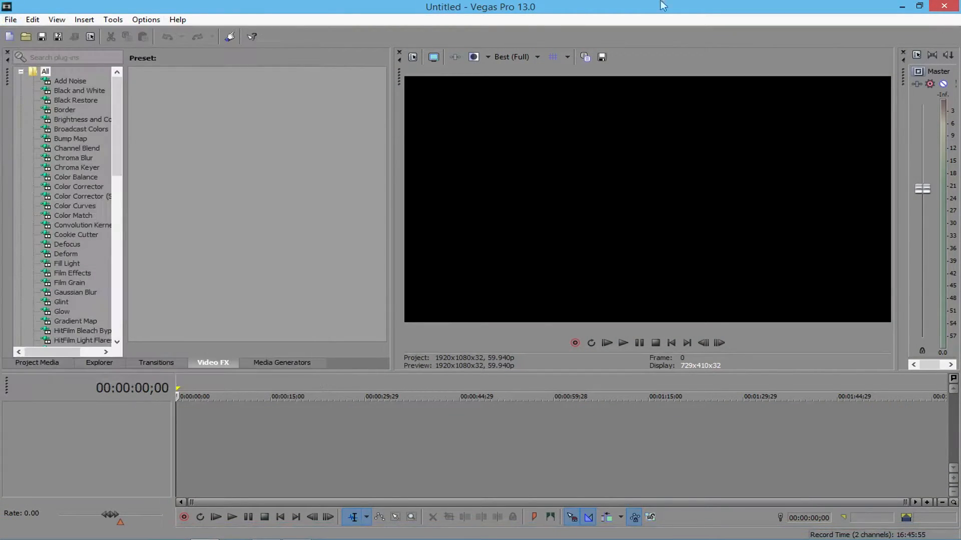
left_click_drag(661, 8, 604, 5)
Examine the General and Editing preferences, then close them without changing any option.
left_click(143, 19)
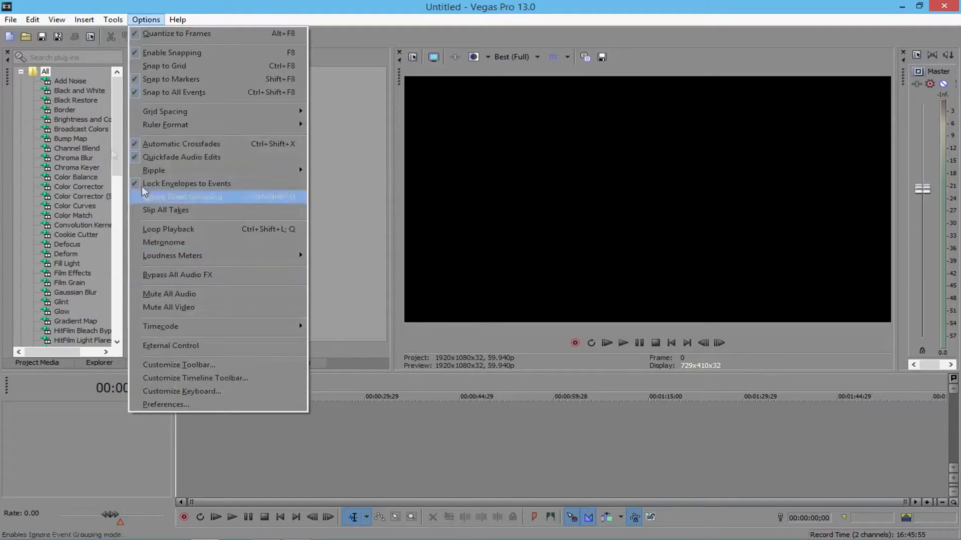
left_click(203, 405)
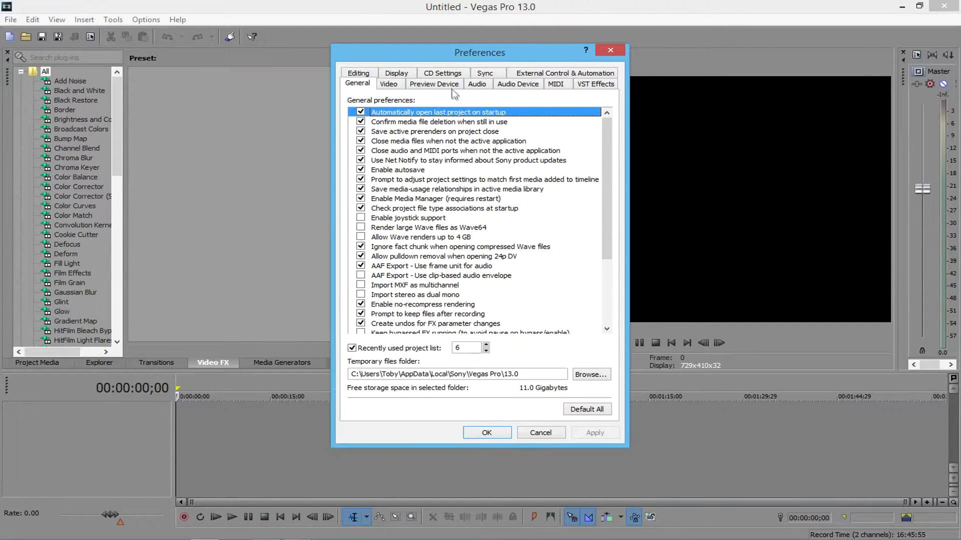
left_click(359, 75)
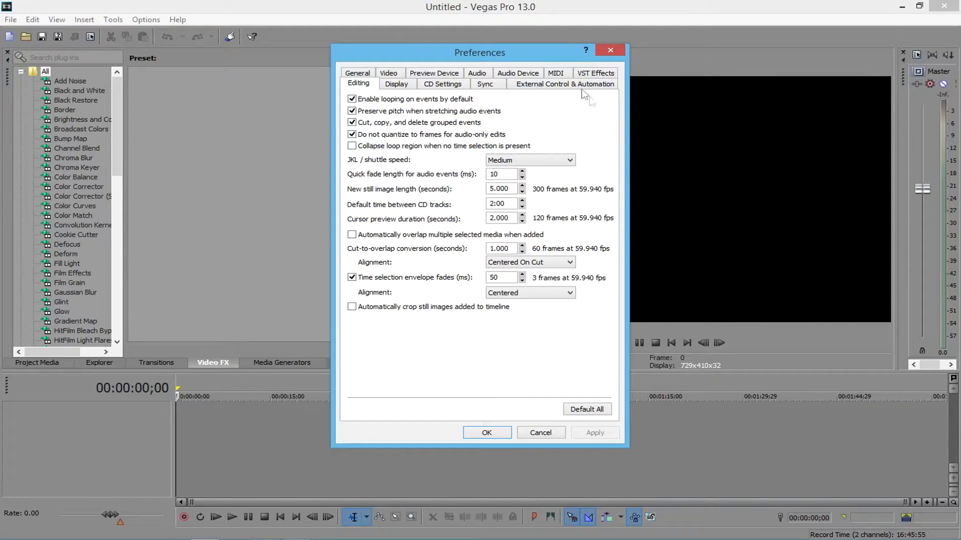
mouse_move(495, 62)
left_mouse_down()
mouse_move(483, 79)
mouse_move(483, 64)
left_mouse_up()
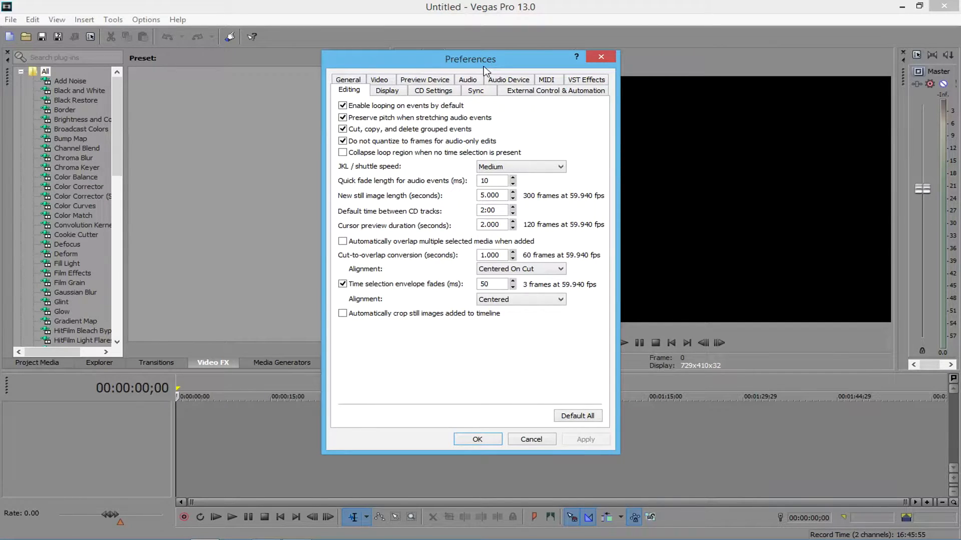
left_click(338, 81)
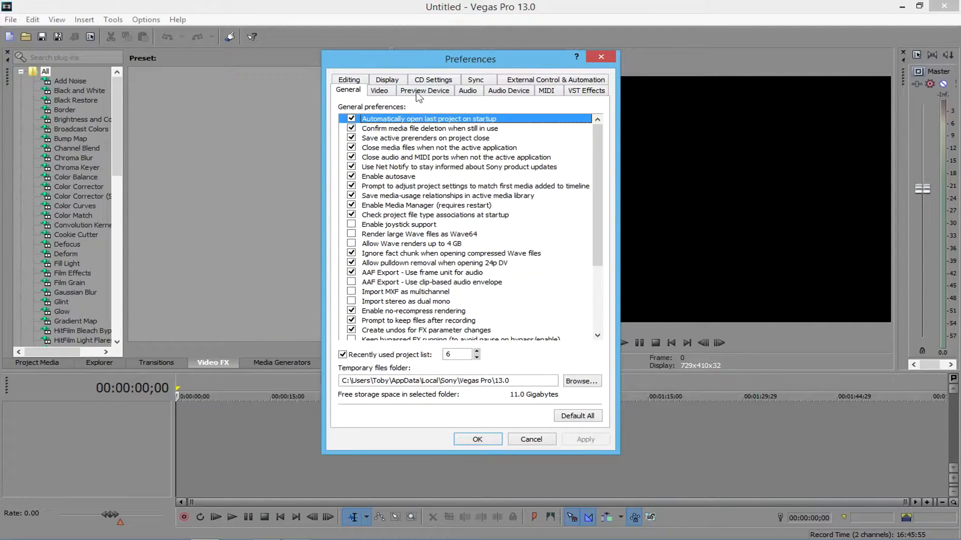
left_click(604, 58)
left_click(30, 21)
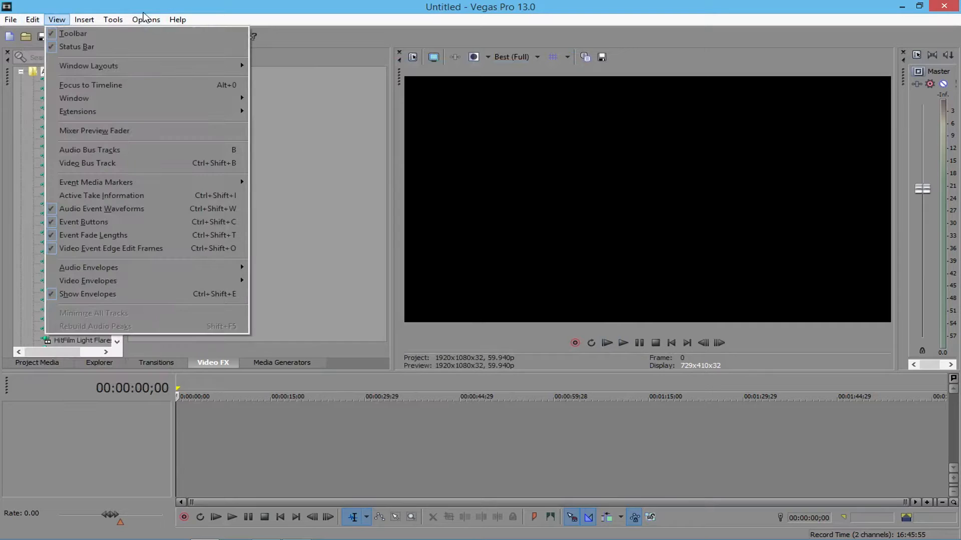
left_click(170, 405)
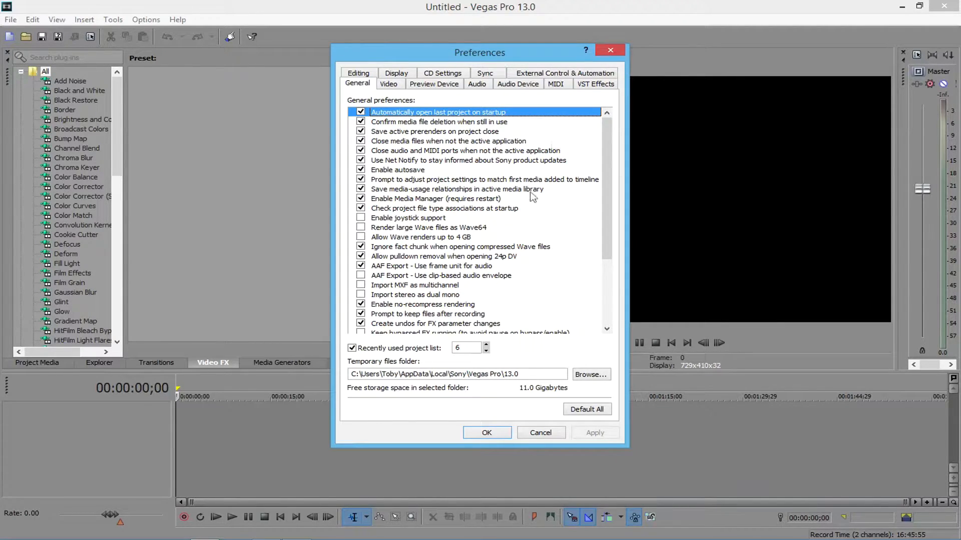
left_click(618, 52)
left_click(619, 53)
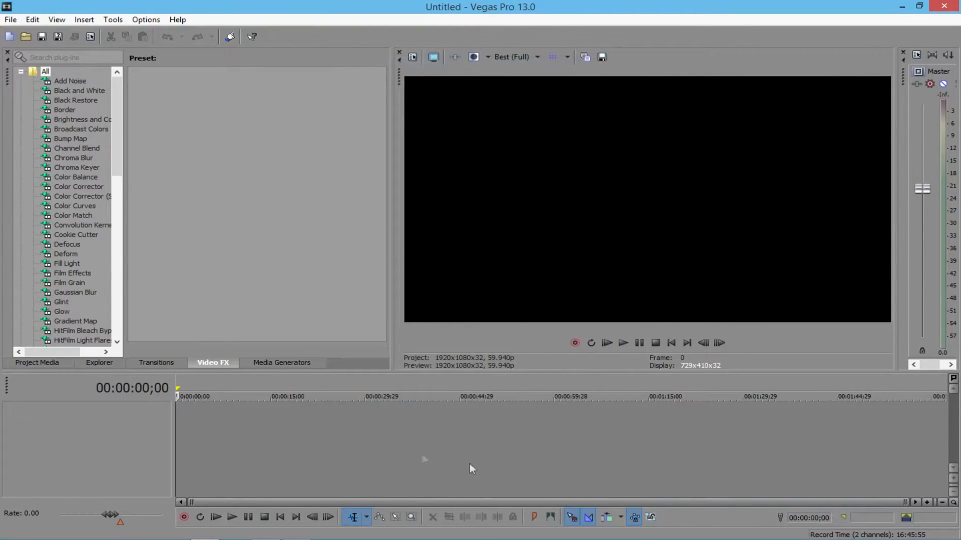
Review the video settings offered for a new project and close the dialog without creating one.
left_click(10, 20)
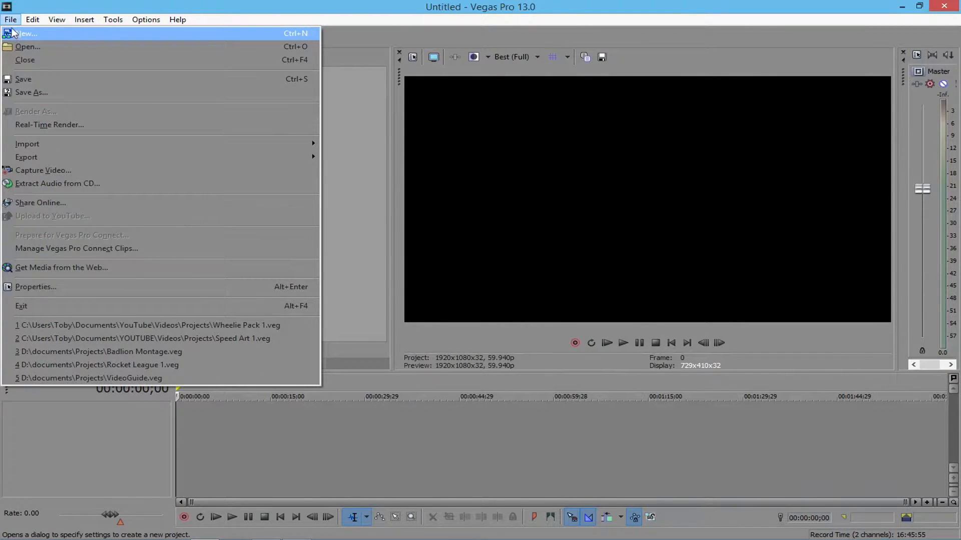
left_click(57, 20)
mouse_move(11, 19)
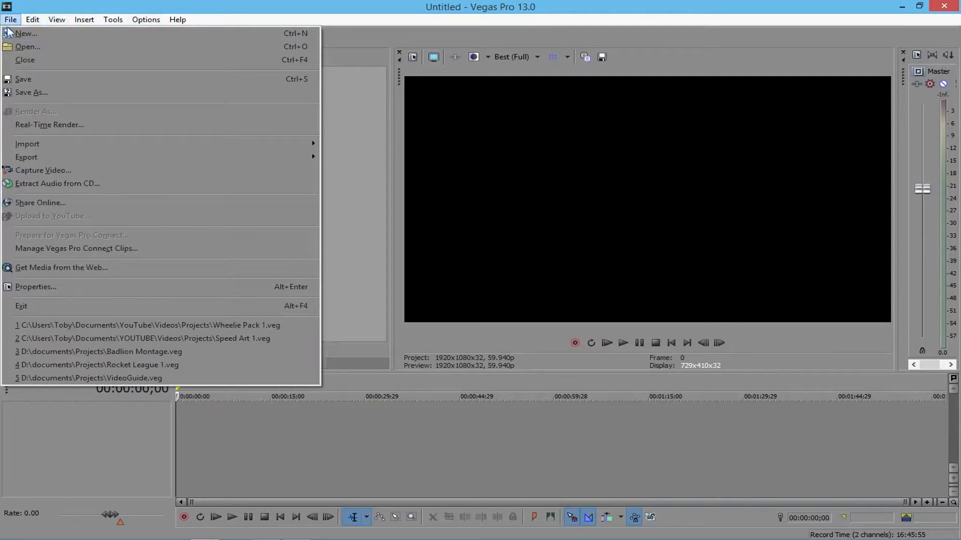
left_click(52, 37)
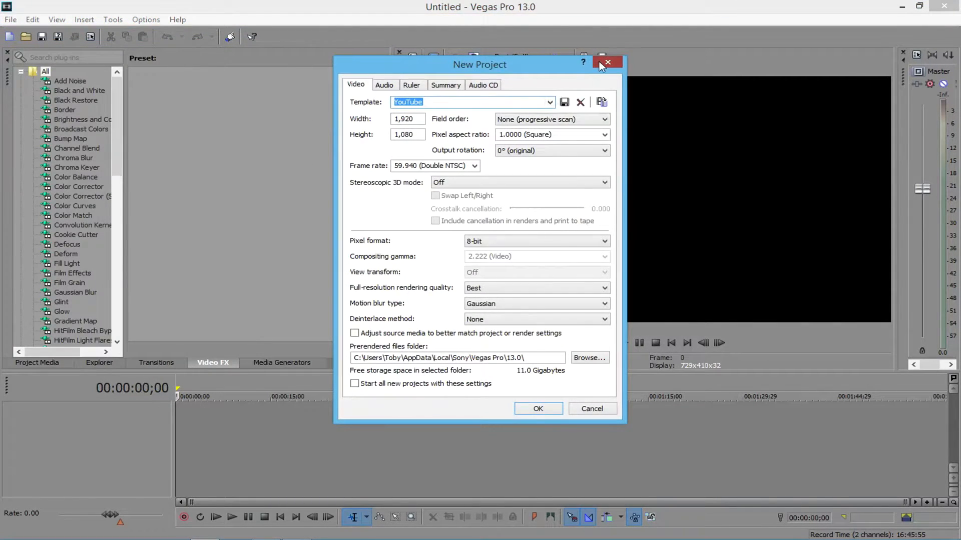
left_click(615, 62)
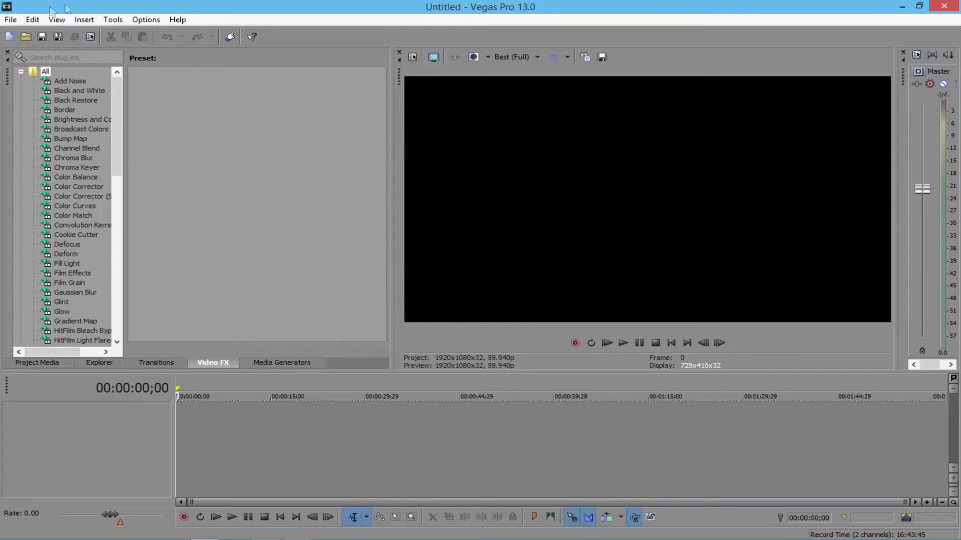
View the current project's video properties and close them without making changes.
left_click(10, 20)
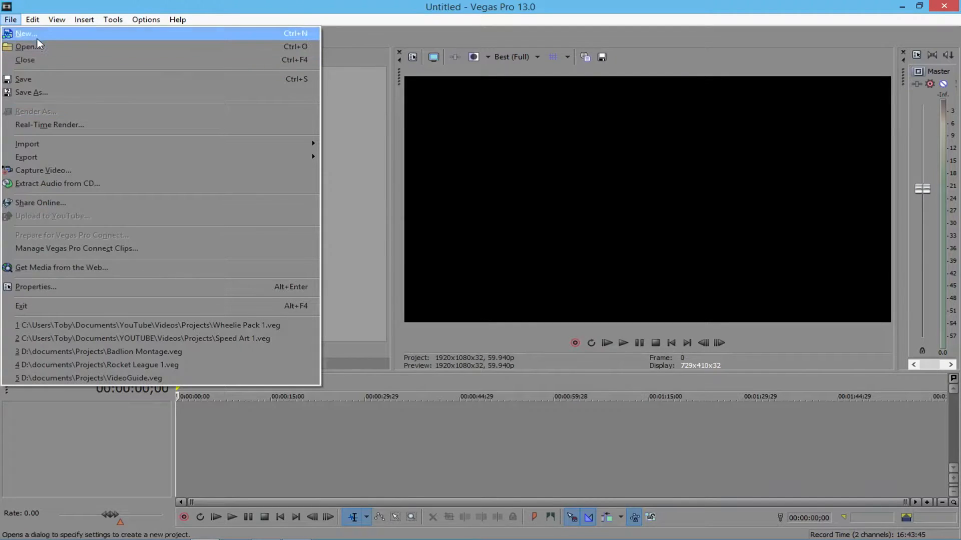
left_click(9, 22)
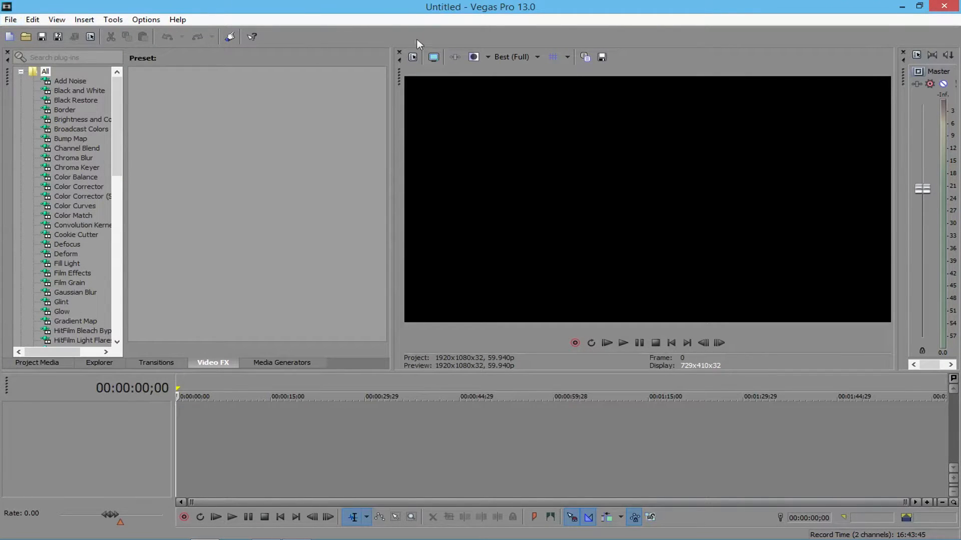
left_click(413, 58)
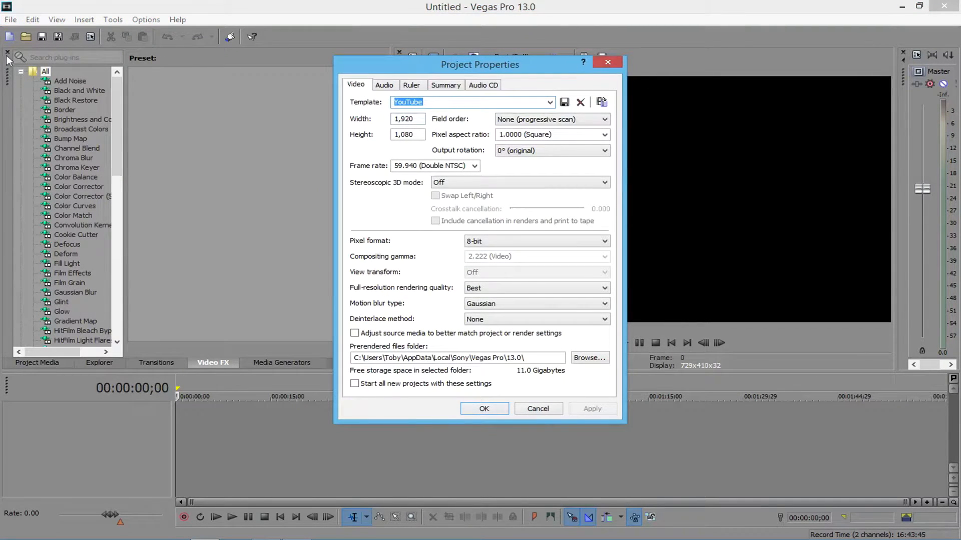
left_click(607, 63)
Start setting up a new project and choose the HD 1080-60i (1920x1080, 29.970 fps) template.
left_click(10, 20)
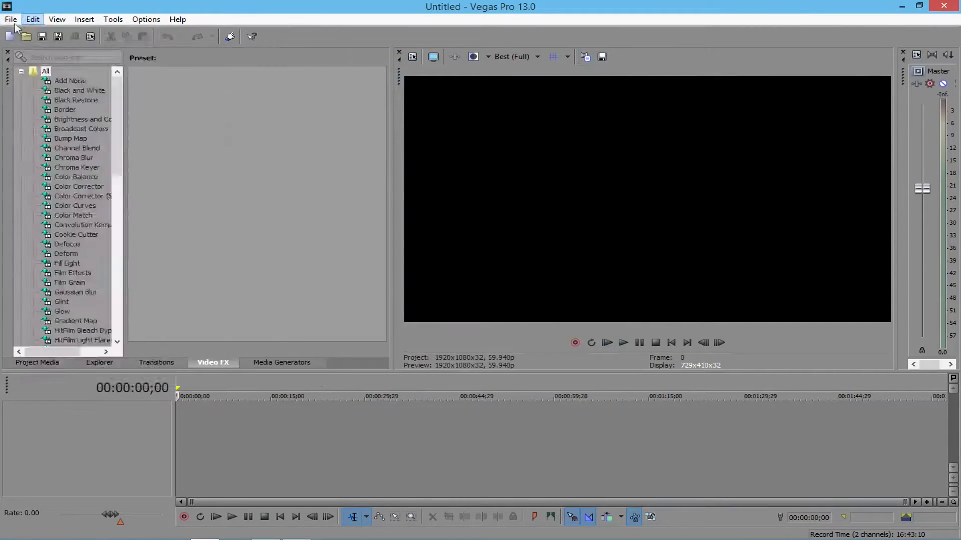
left_click(28, 33)
left_click(549, 102)
left_click(549, 102)
left_click(550, 102)
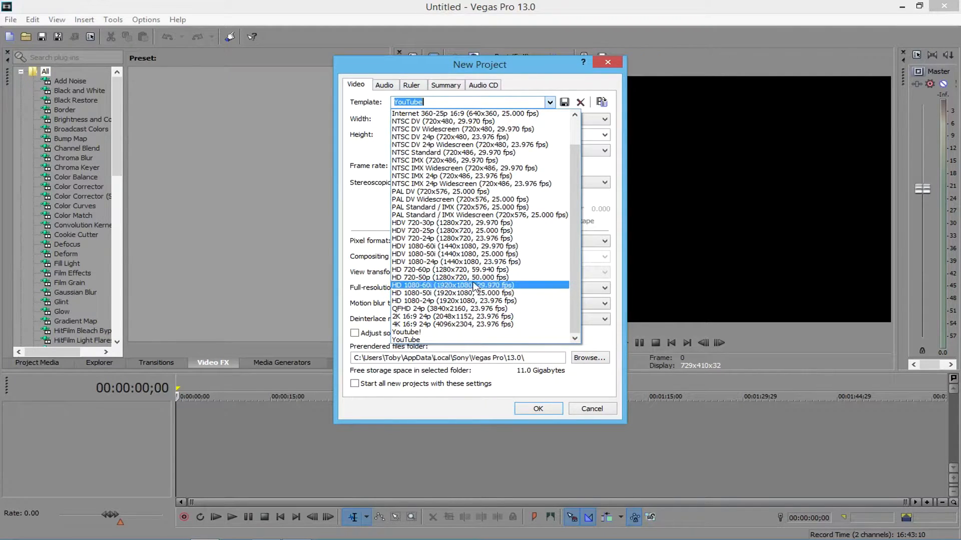
left_click(514, 286)
Set the new project's frame rate to 59.940 (Double NTSC).
left_click(458, 165)
left_click(433, 165)
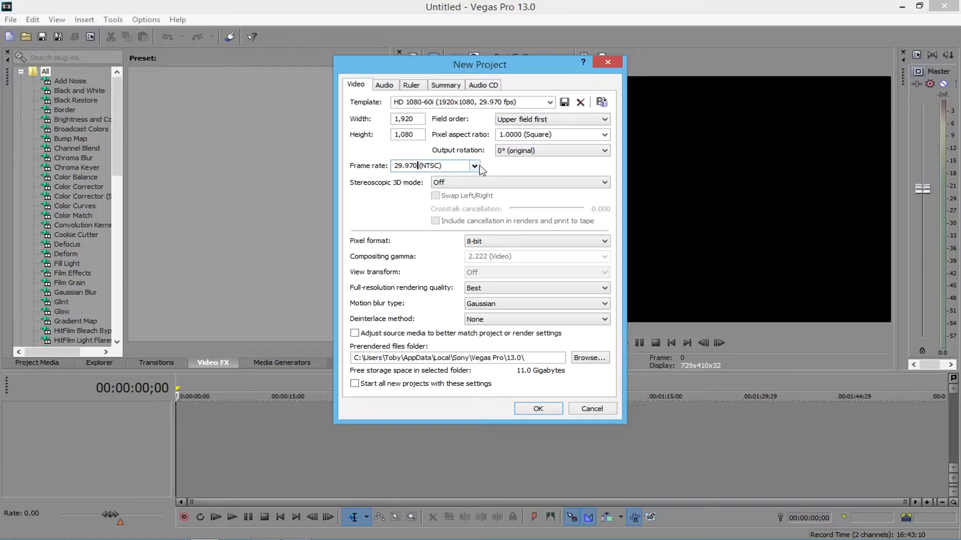
left_click(474, 166)
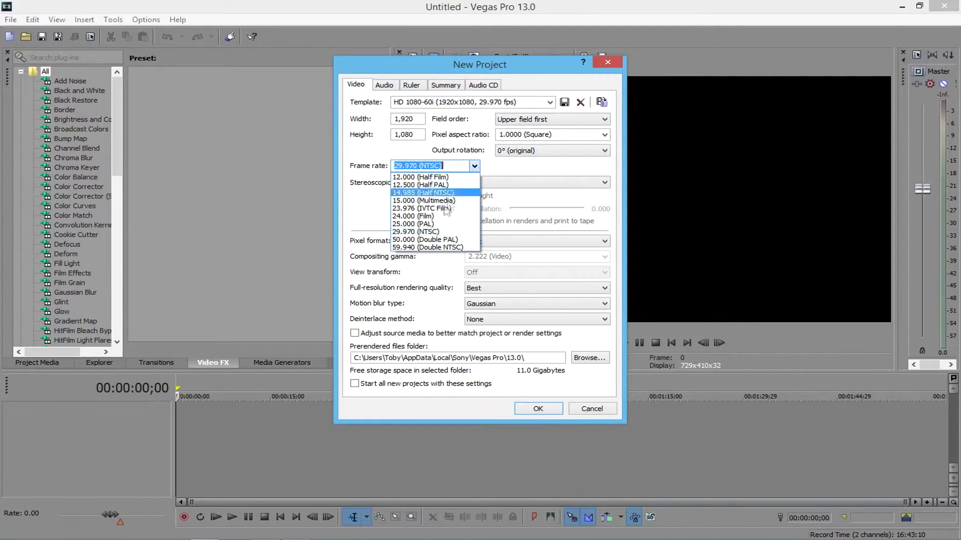
left_click(429, 247)
left_click(405, 165)
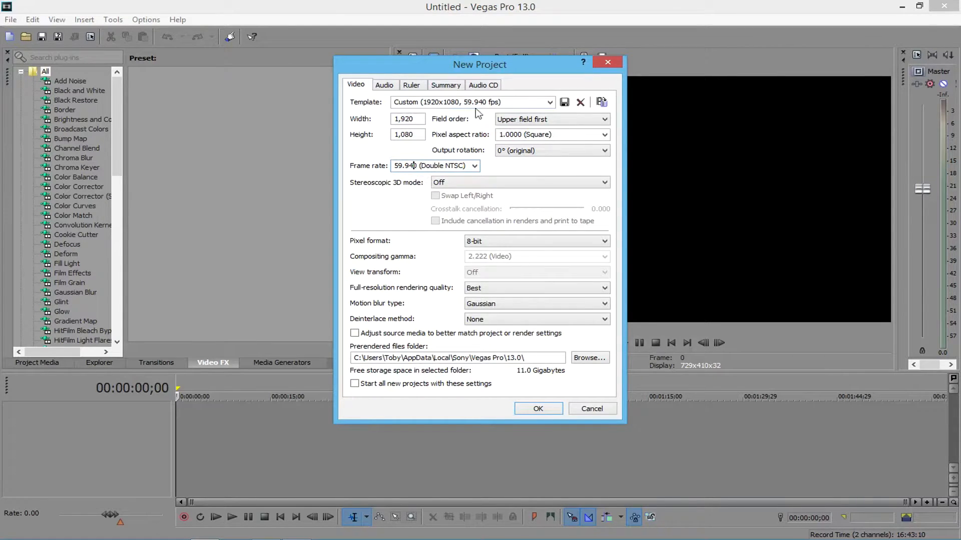
left_click(474, 166)
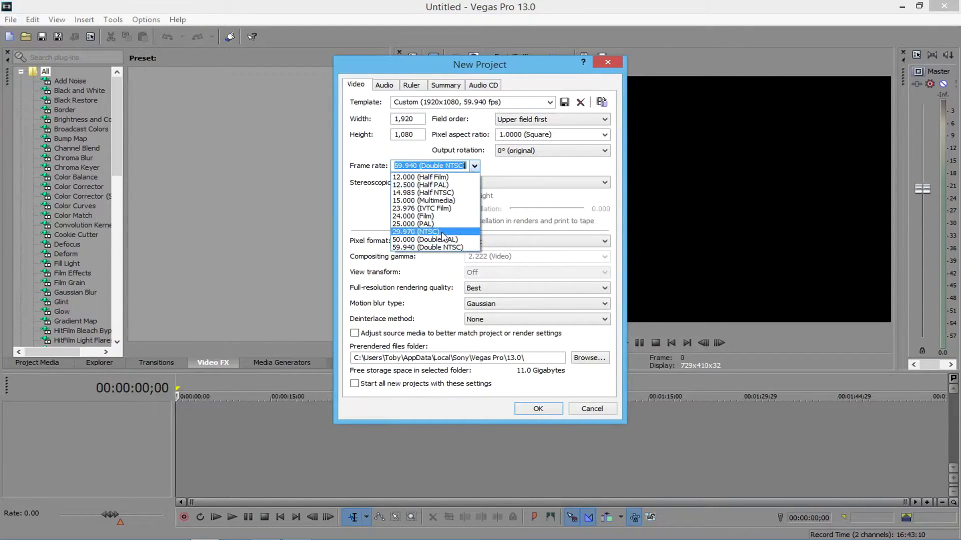
left_click(474, 166)
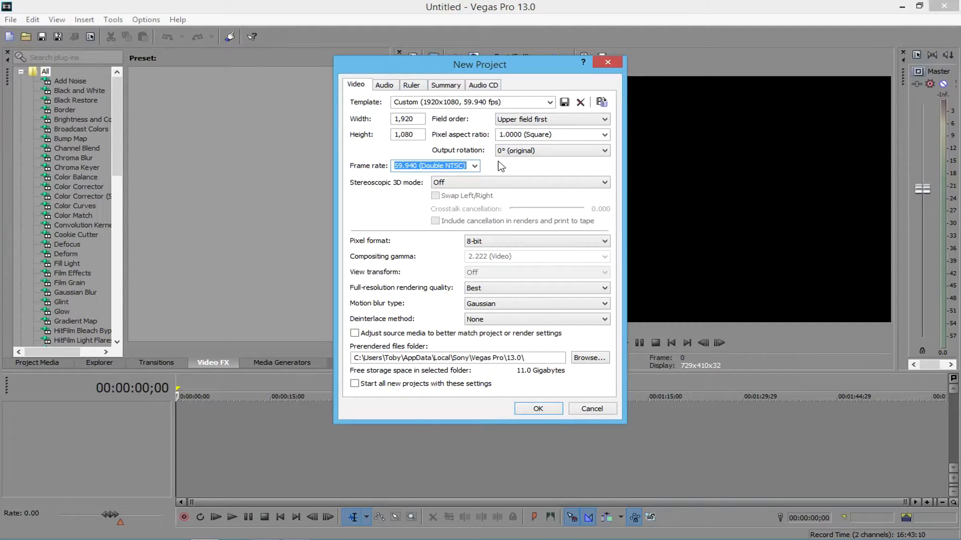
Review the frame rate choices for the new project alongside its template and frame size.
left_click(475, 166)
left_click(455, 249)
left_click(438, 166)
mouse_move(395, 166)
left_mouse_down()
mouse_move(470, 166)
mouse_move(394, 171)
left_mouse_up()
left_click(466, 166)
left_click(423, 164)
left_click(417, 117)
key("Tab")
key("Tab")
left_click(473, 167)
left_click(474, 166)
left_click(525, 102)
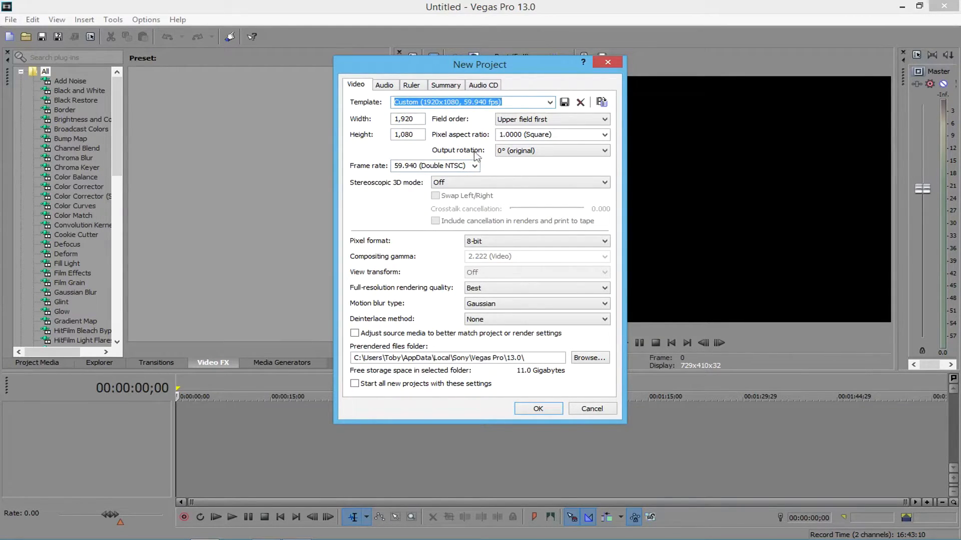
left_click(474, 167)
left_click(431, 166)
left_click(403, 167)
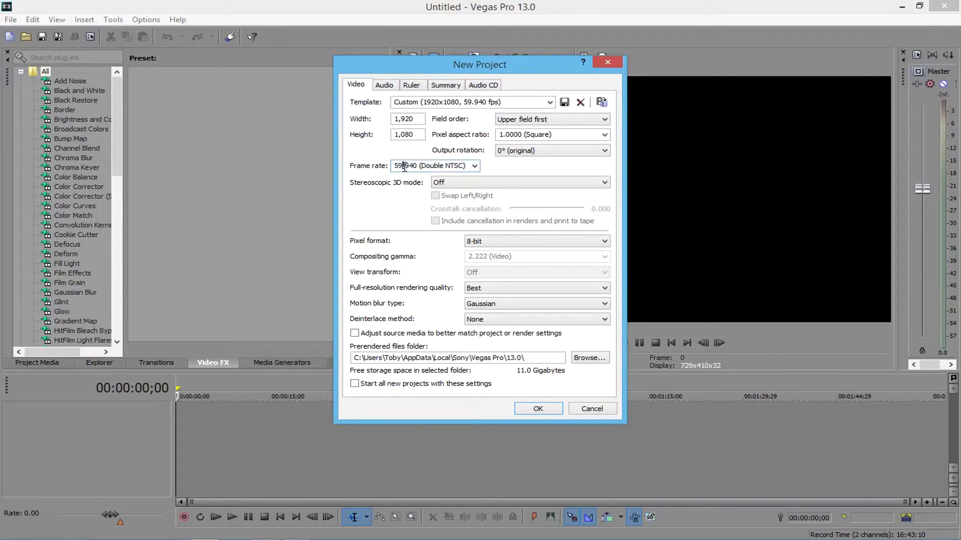
Choose 59.940 (Double NTSC) as the frame rate and set the field order to None (progressive scan).
left_click(475, 165)
left_click(424, 247)
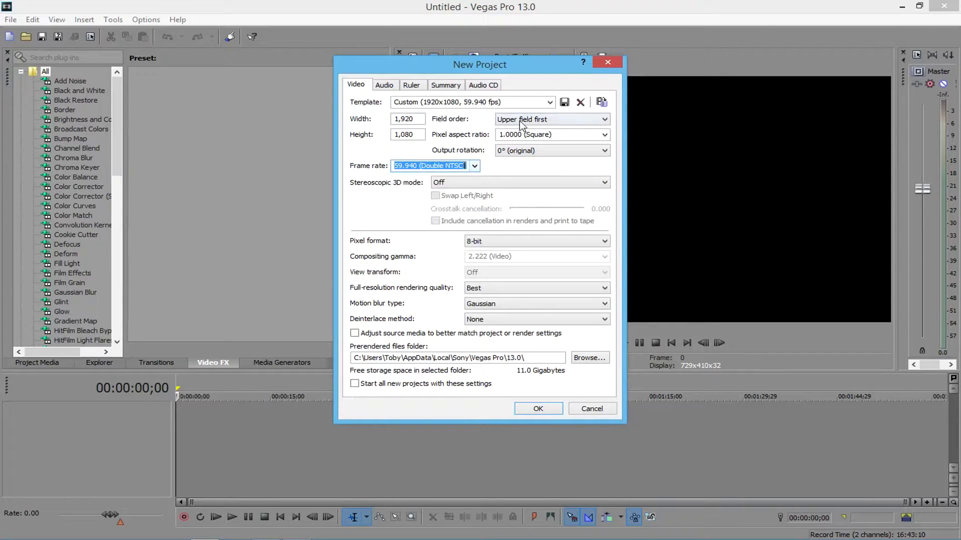
left_click(521, 121)
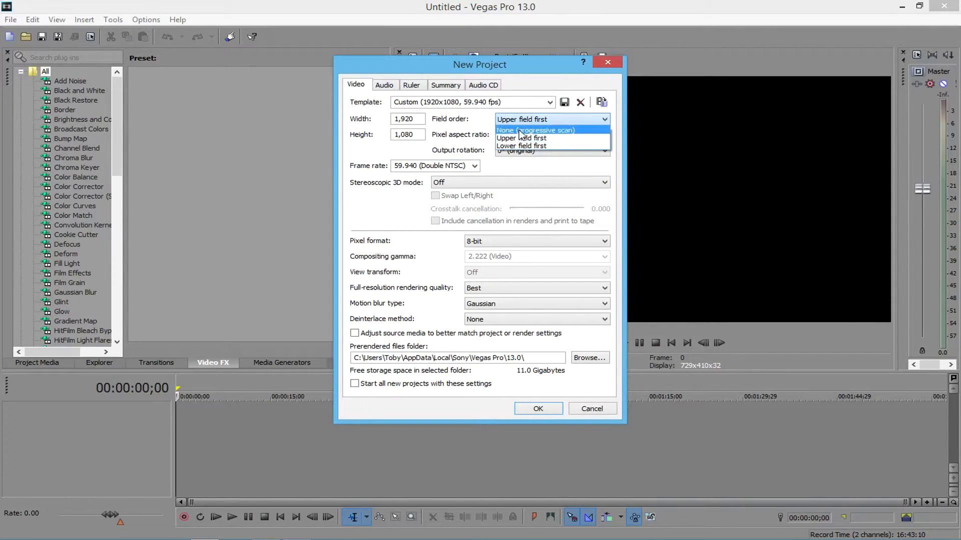
left_click(520, 132)
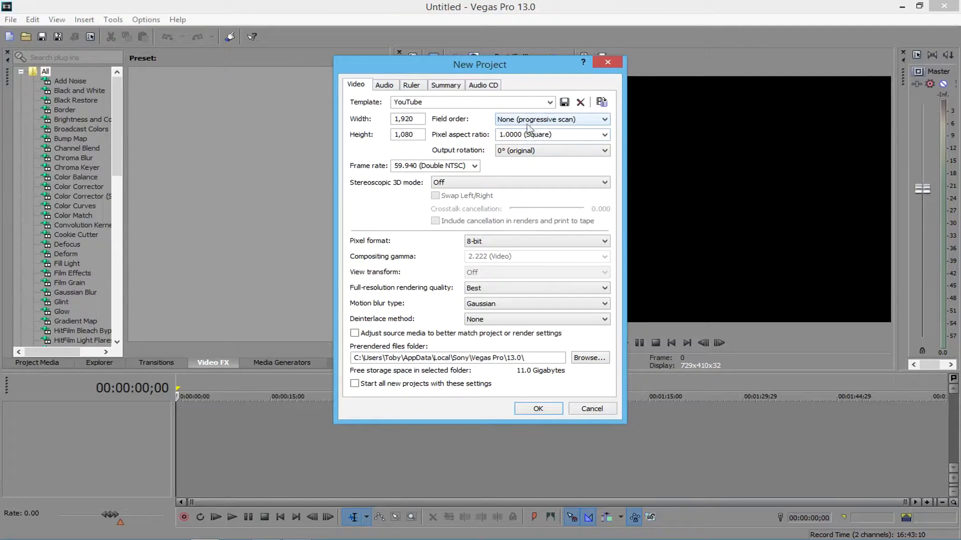
Check the pixel aspect ratio, output rotation and stereoscopic 3D mode settings without changing them.
left_click(604, 135)
left_click(604, 135)
left_click_drag(523, 136, 503, 135)
left_click_drag(563, 135, 498, 133)
left_click(566, 138)
left_click_drag(568, 136, 499, 134)
left_click(567, 136)
left_click(545, 151)
left_click(539, 159)
left_click(475, 183)
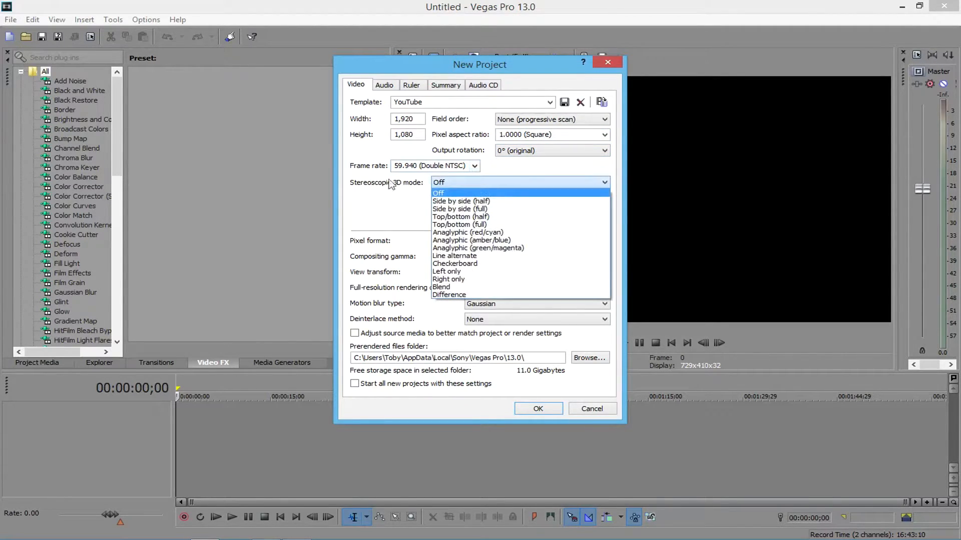
left_click(513, 186)
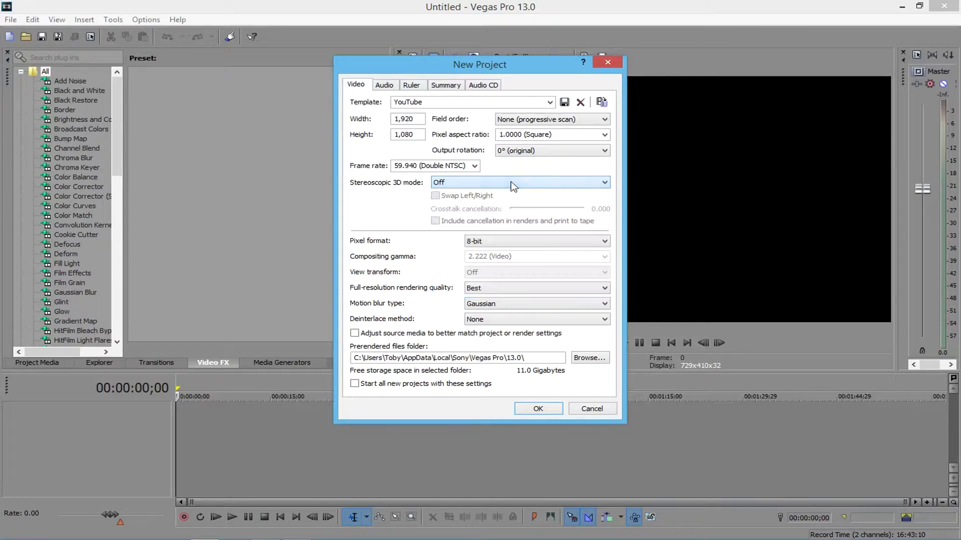
Check the pixel format and full-resolution rendering quality options without changing them.
left_click(498, 242)
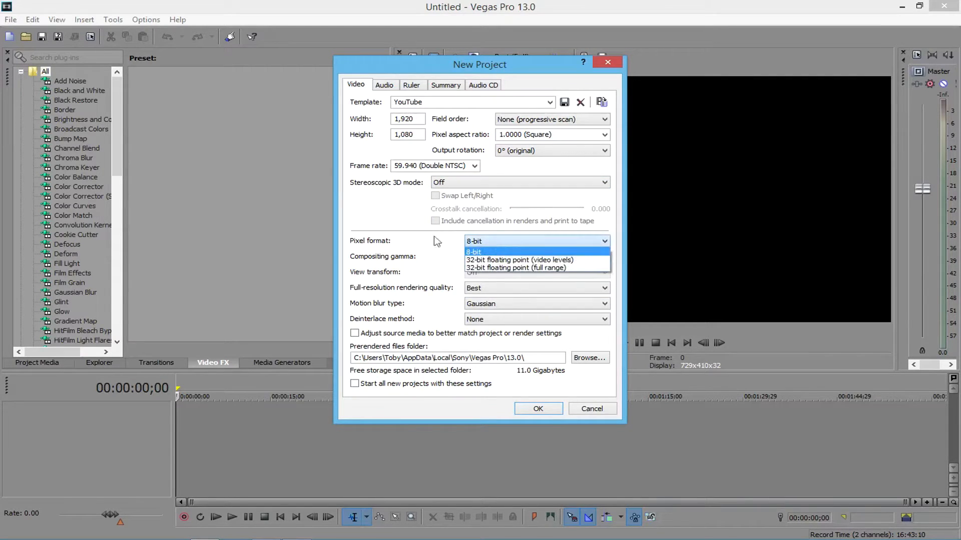
left_click(521, 242)
left_click(491, 289)
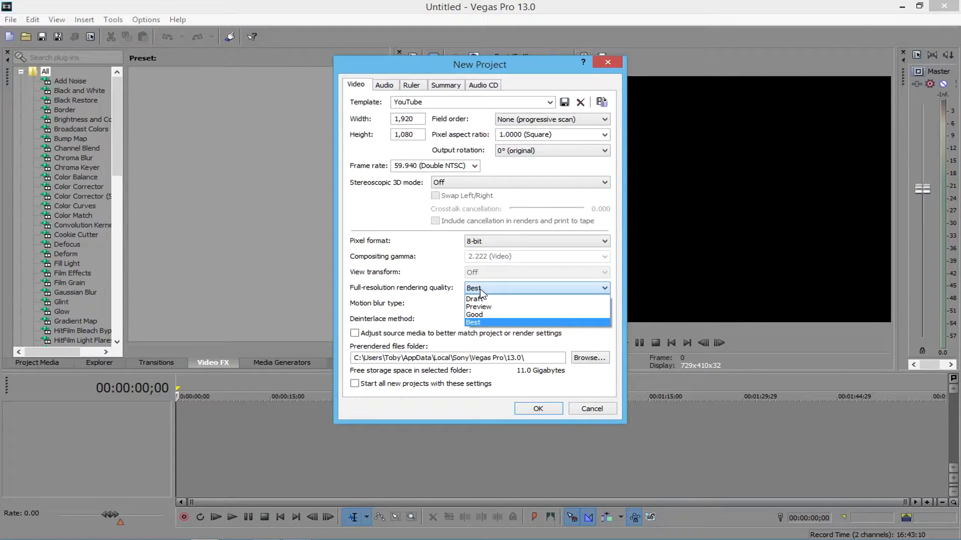
left_click(481, 290)
left_click(492, 302)
left_click(495, 286)
left_click(496, 286)
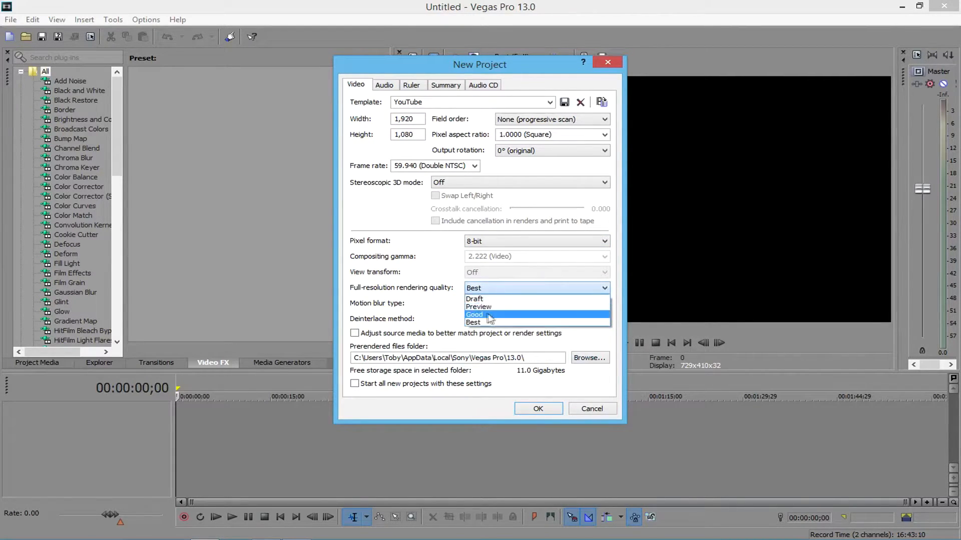
left_click(494, 290)
left_click(550, 102)
left_click(549, 102)
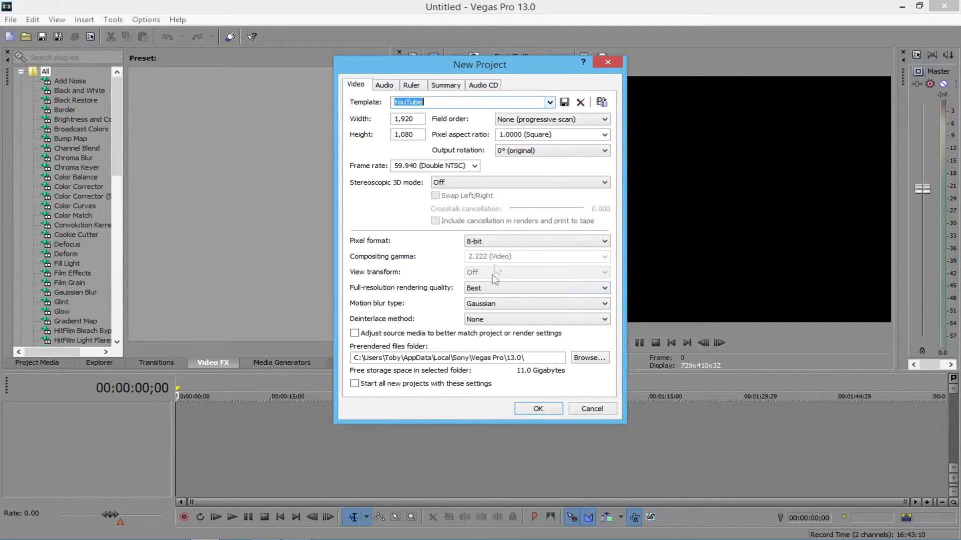
Check the motion blur type and deinterlace method options without changing them.
left_click(498, 304)
left_click(417, 306)
left_click(520, 307)
left_click(500, 307)
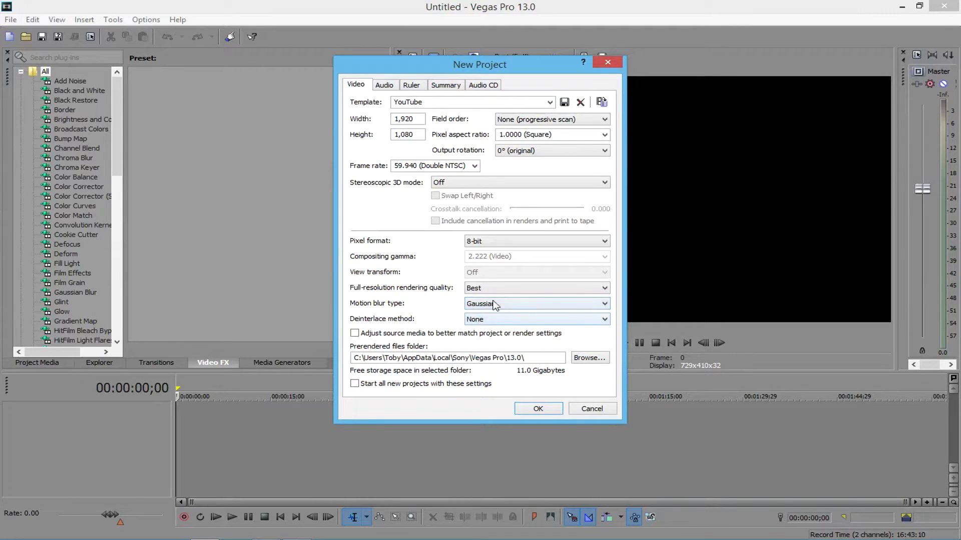
left_click(486, 320)
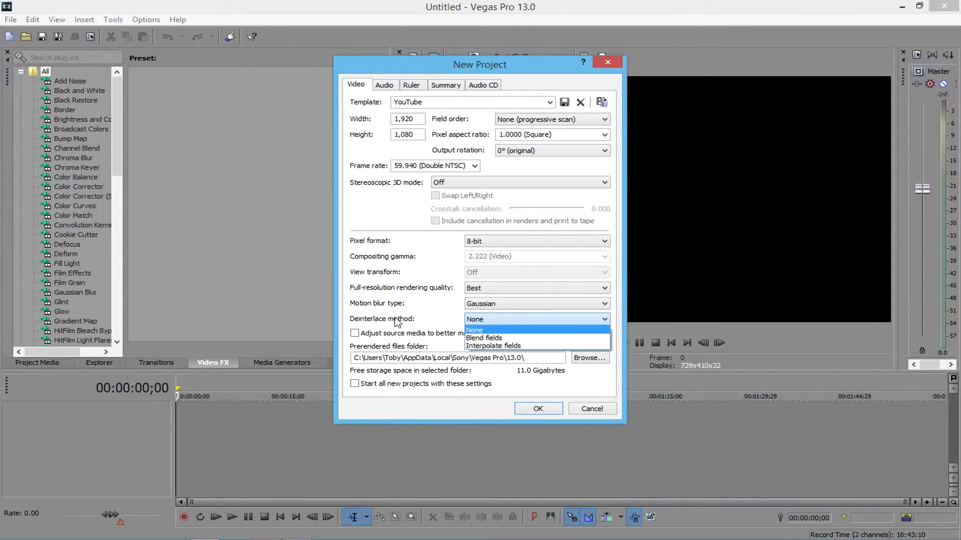
left_click(503, 320)
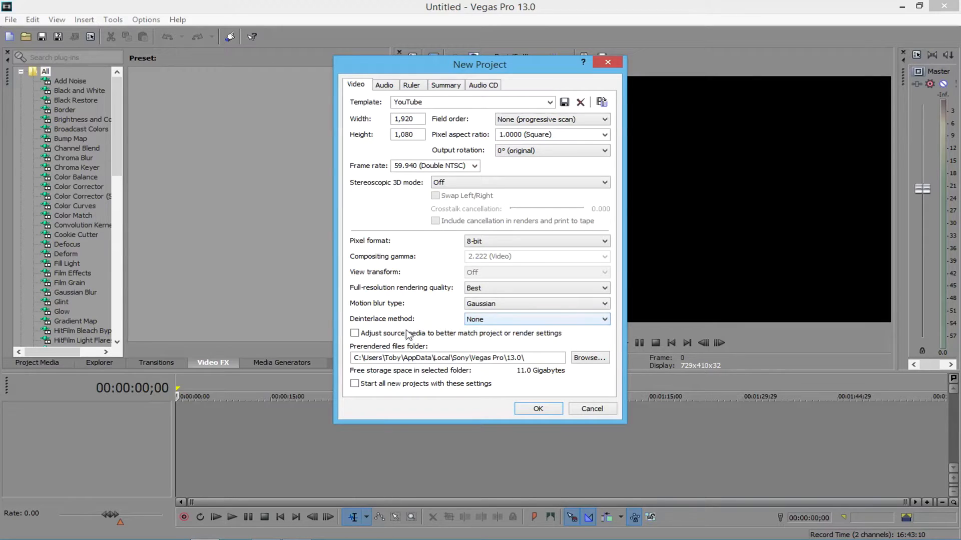
Examine the new project's template name and the list of available templates.
left_click(387, 389)
left_click(549, 102)
left_click(551, 102)
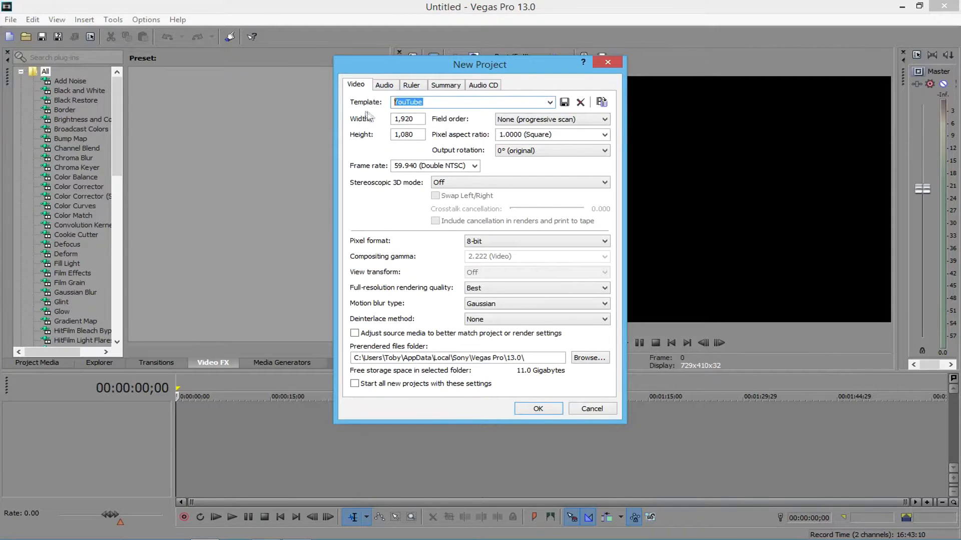
left_click(549, 103)
left_click(546, 103)
key("Tab")
key("Tab")
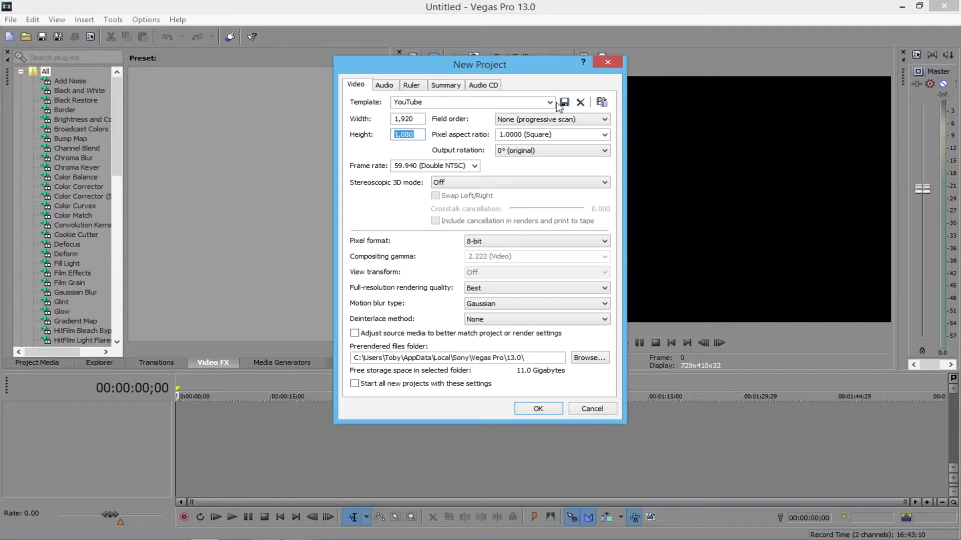
left_click(534, 99)
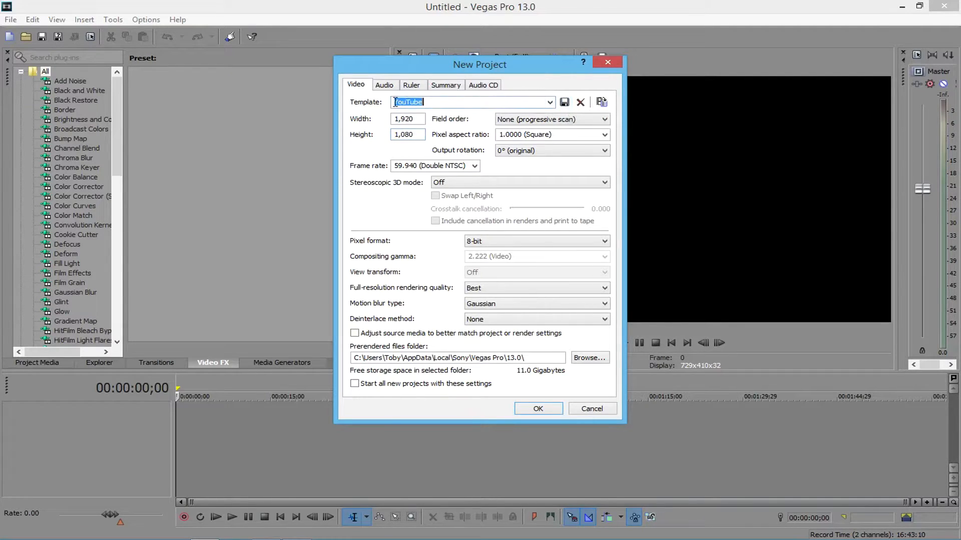
left_click(451, 101)
Choose the saved YouTube template and create the project, leaving the option to start all new projects with these settings off.
left_click(402, 385)
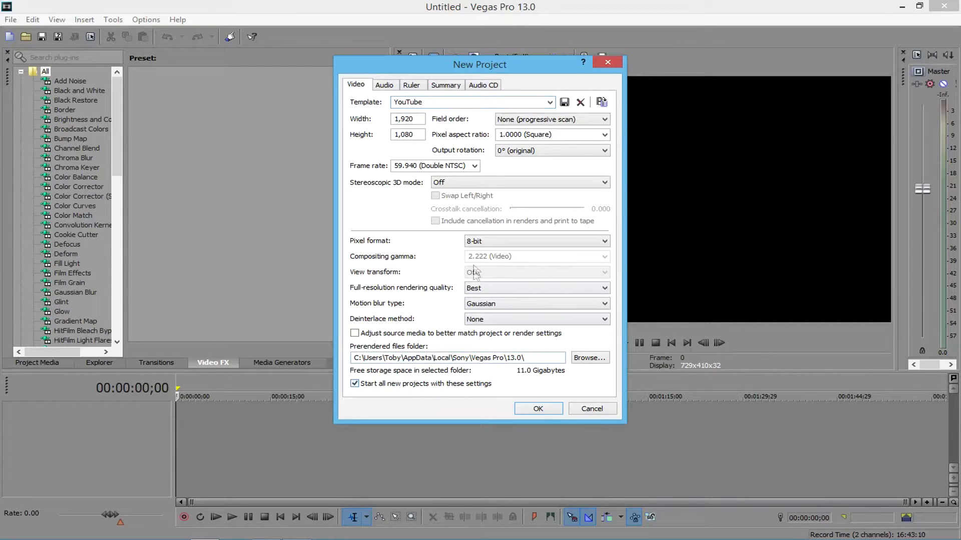
left_click(417, 386)
double_click(475, 103)
left_click(549, 103)
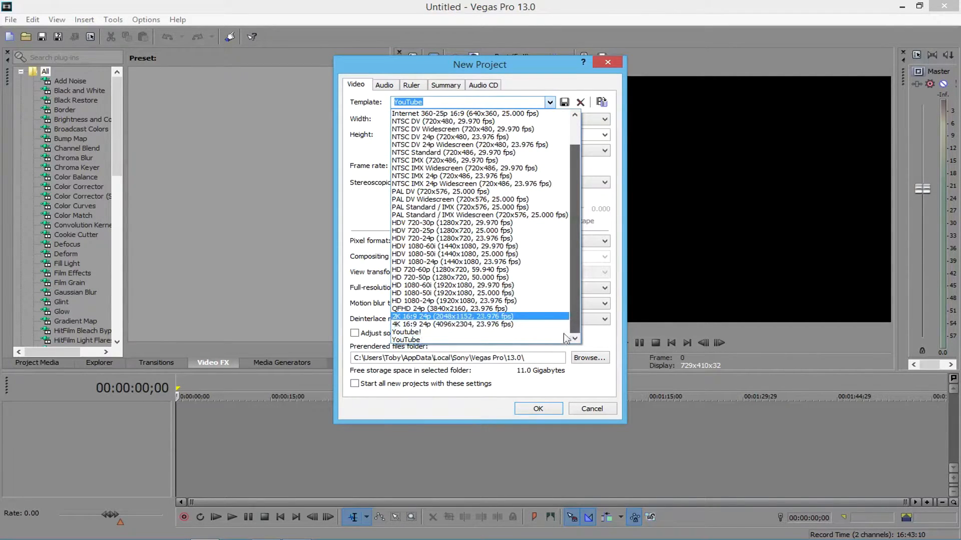
left_click(556, 340)
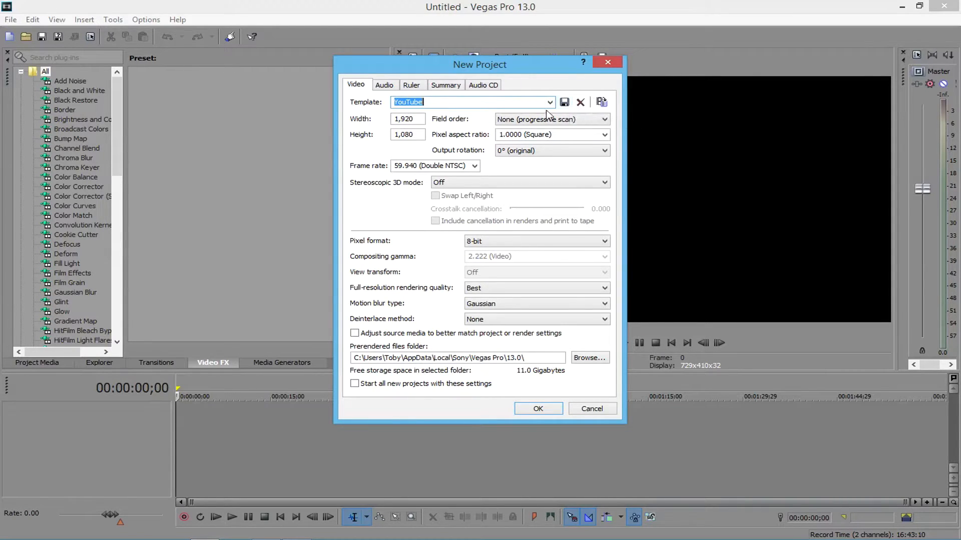
left_click(530, 408)
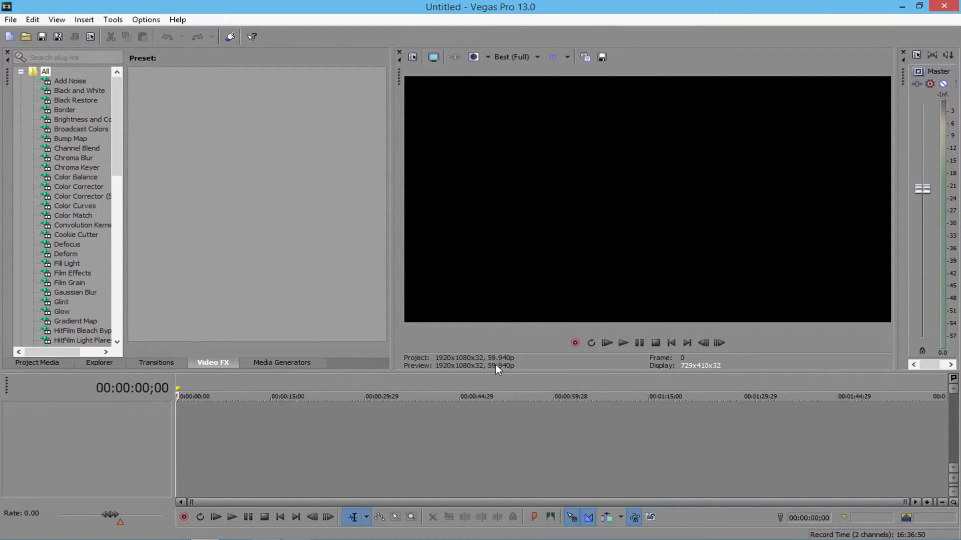
left_click(11, 19)
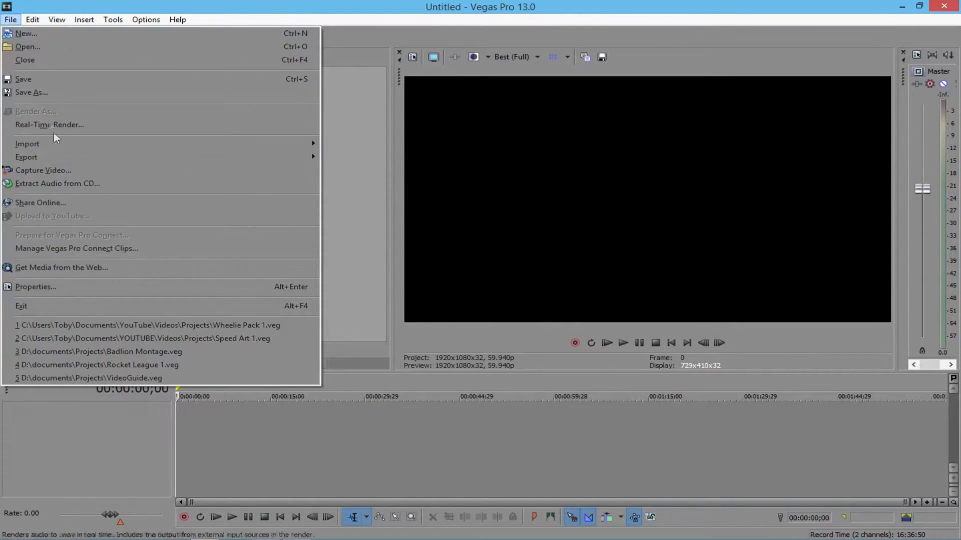
left_click(11, 16)
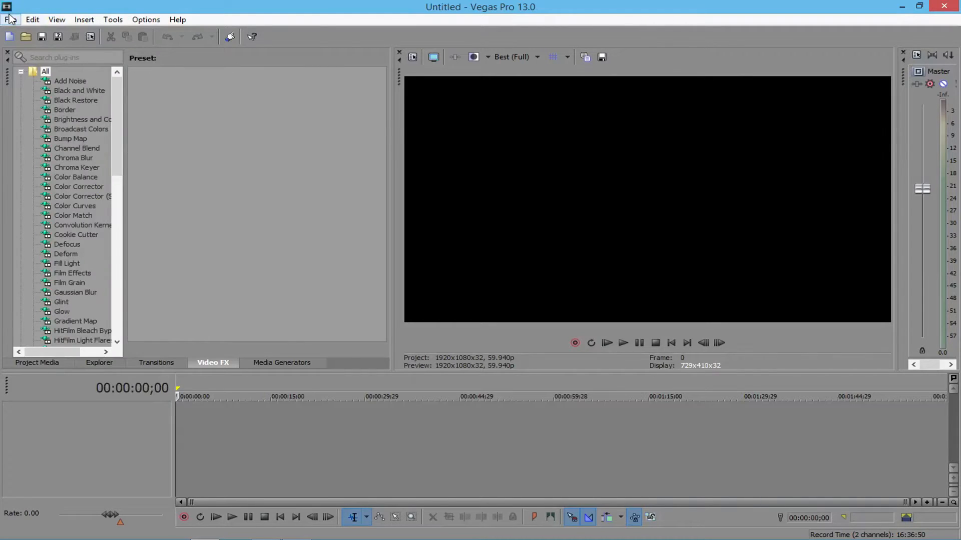
left_click(10, 16)
left_click(67, 171)
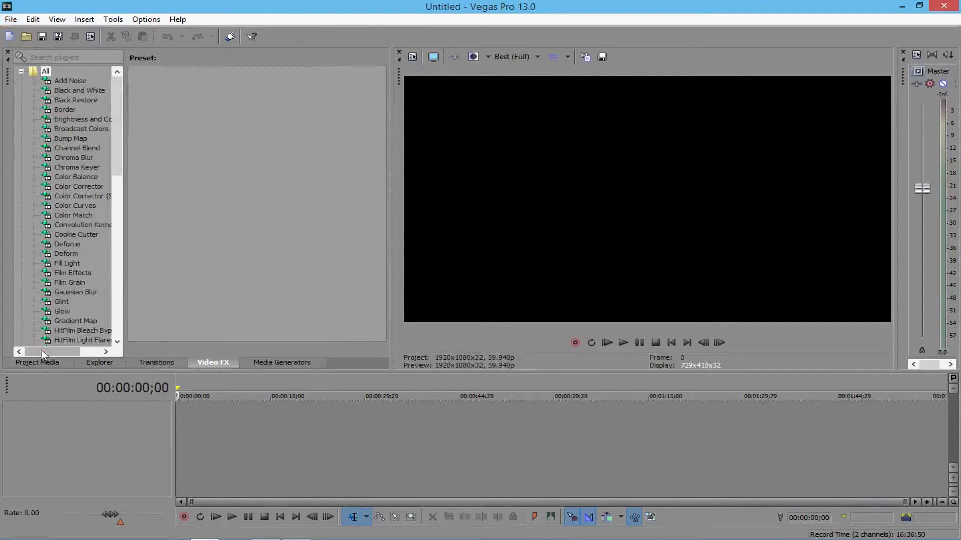
Show the project media and start importing a media file.
left_click(49, 361)
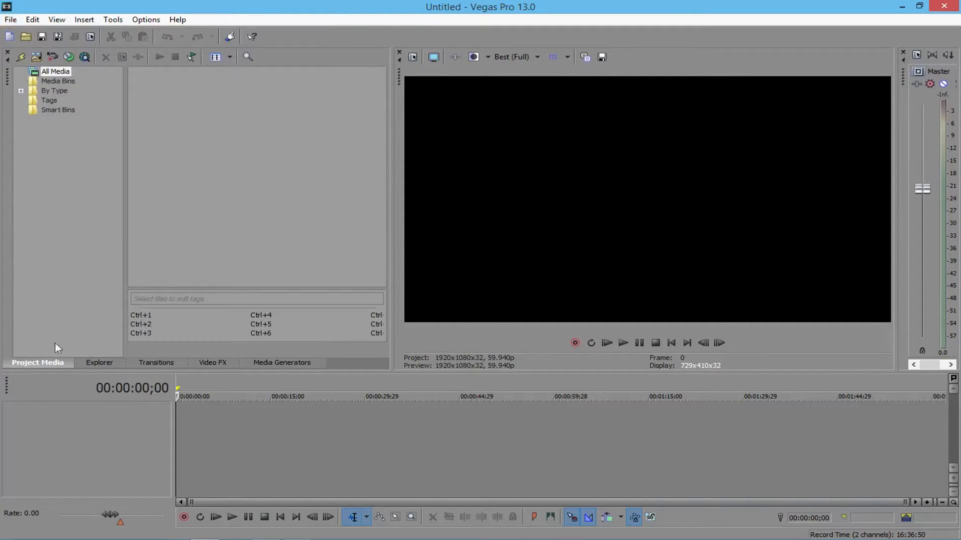
left_click(24, 58)
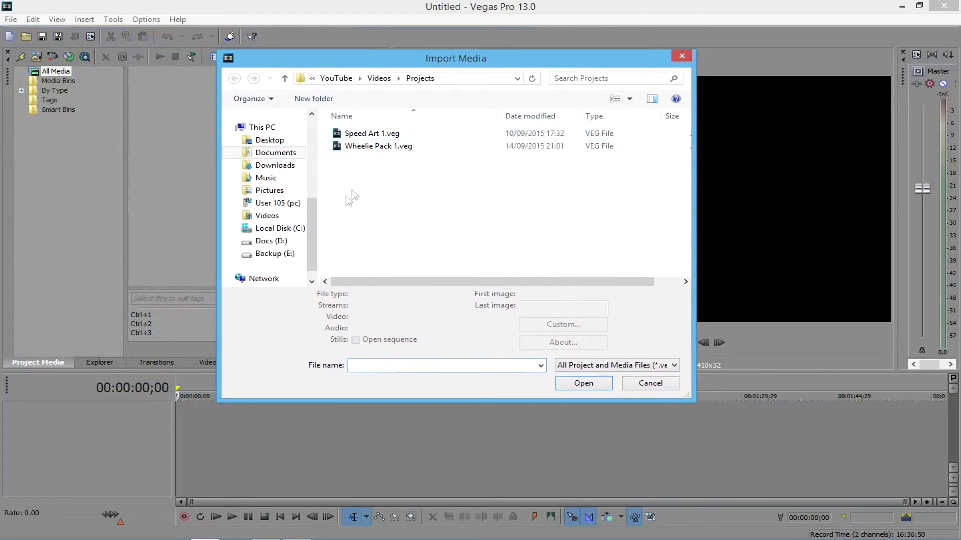
left_click_drag(454, 193, 483, 122)
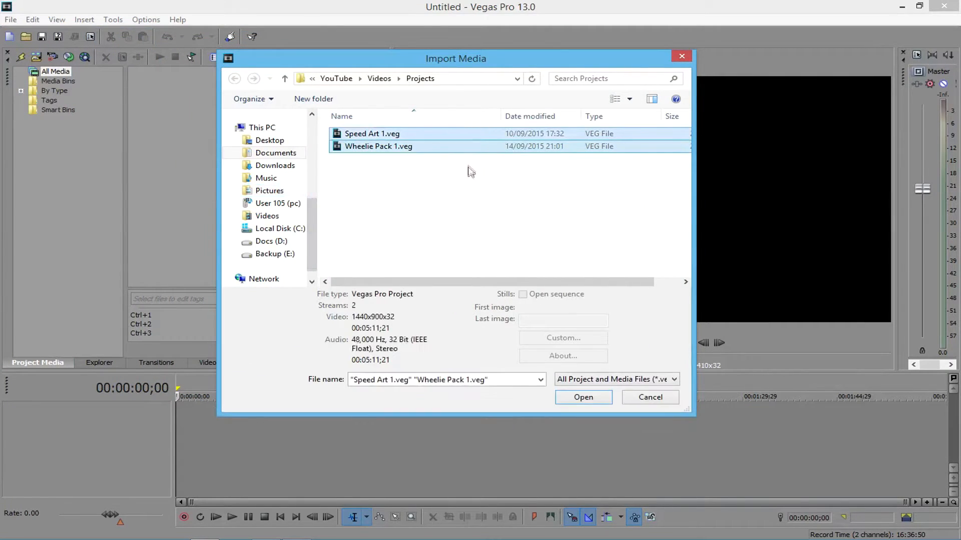
left_click(450, 136)
left_click(442, 151)
left_click_drag(430, 193, 429, 146)
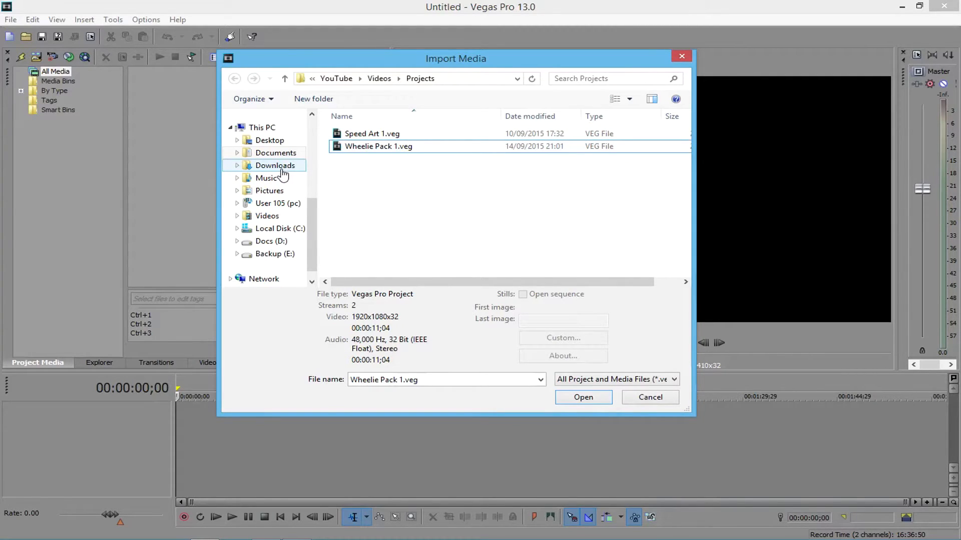
left_click_drag(355, 157, 628, 270)
left_click_drag(628, 269, 372, 192)
left_click_drag(373, 192, 482, 259)
left_click_drag(456, 259, 416, 243)
left_click_drag(354, 186, 423, 260)
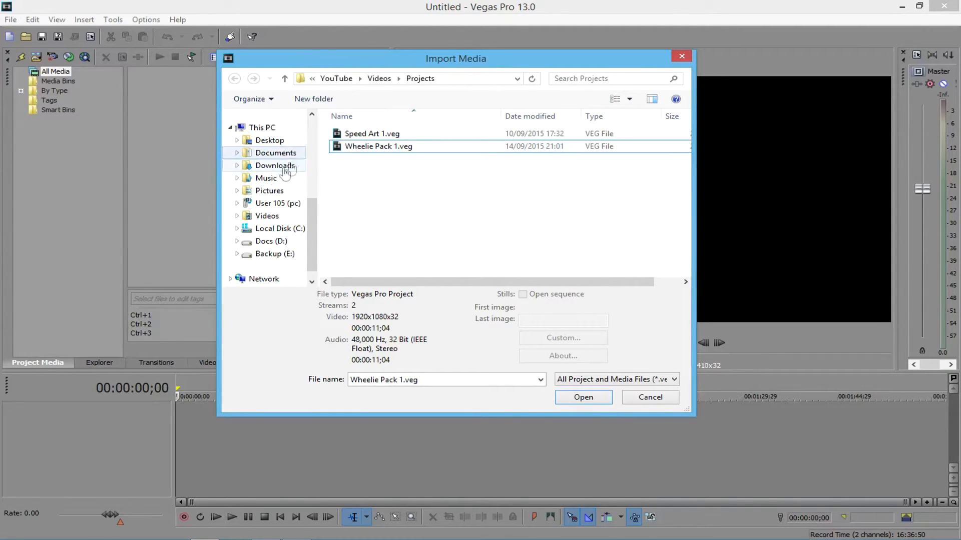
left_click(273, 242)
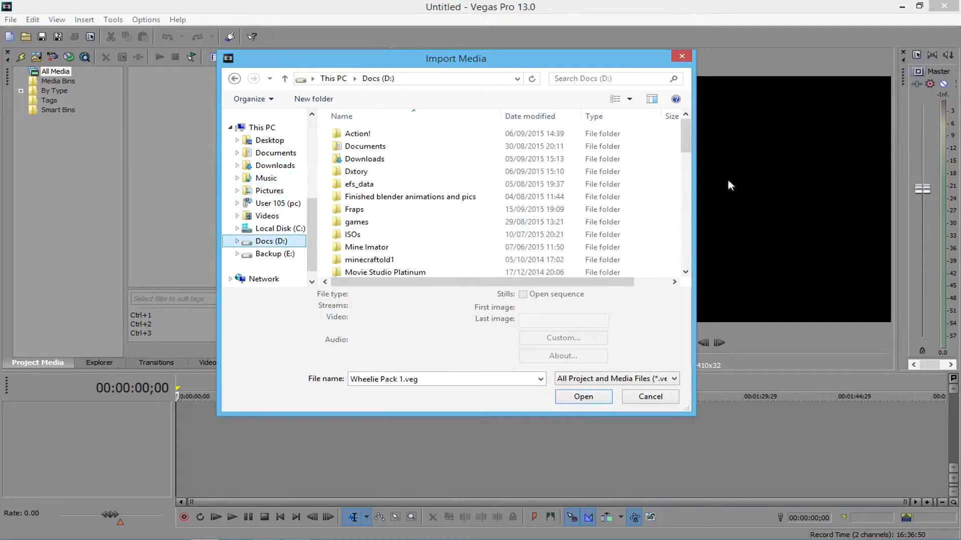
scroll(683, 159, "down", 1)
mouse_move(684, 159)
left_mouse_down()
mouse_move(673, 183)
mouse_move(682, 150)
left_mouse_up()
scroll(472, 163, "up", 1)
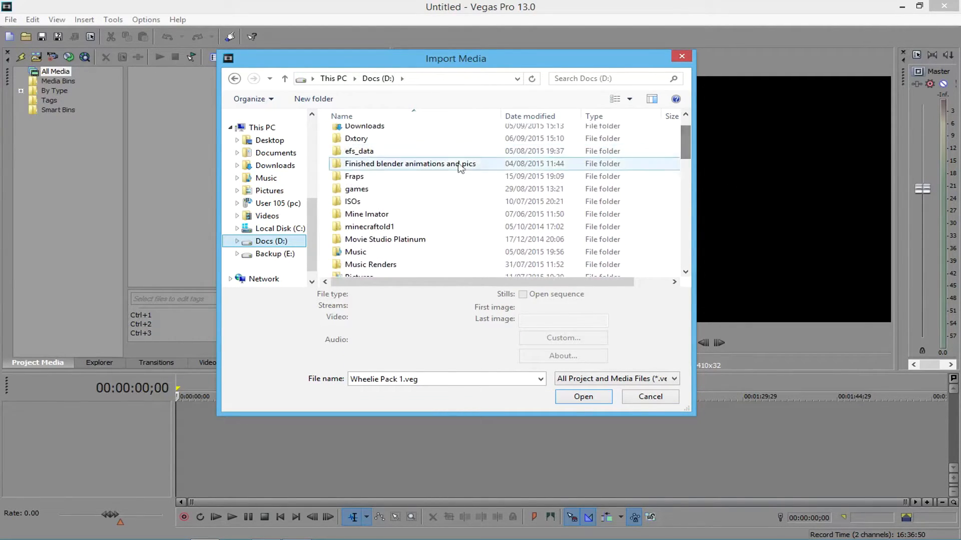
double_click(431, 182)
double_click(376, 144)
double_click(364, 157)
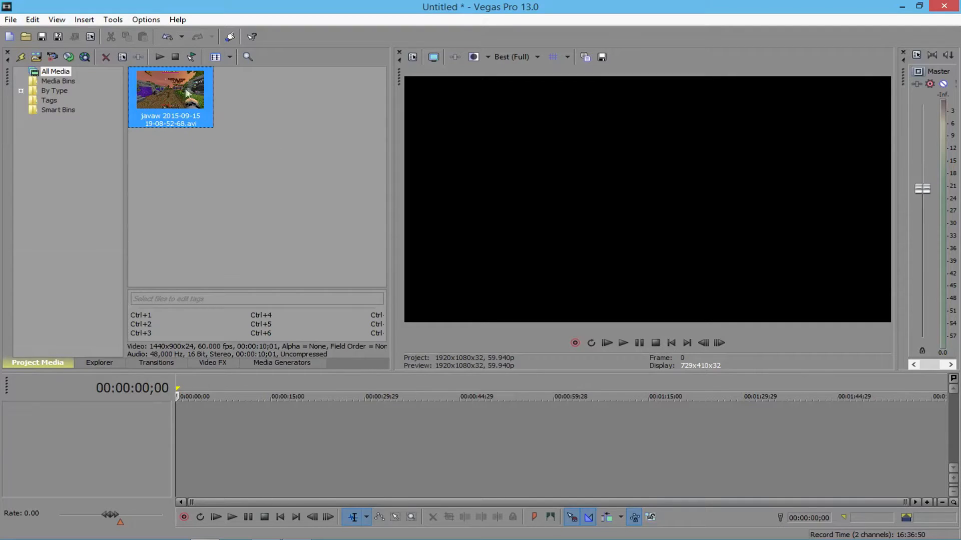
Place the imported clip at the start of the timeline and decline matching the project video settings to it.
left_click_drag(178, 85, 149, 441)
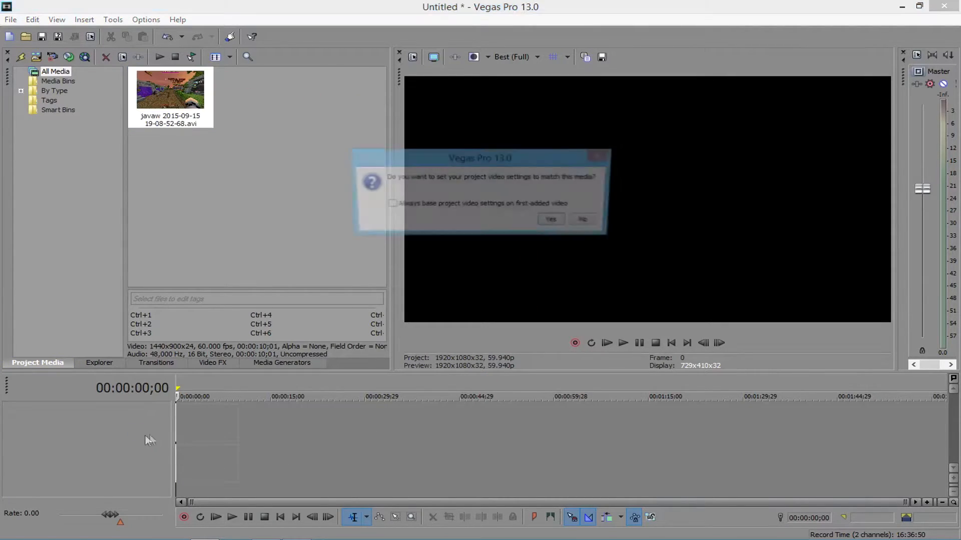
left_click(588, 223)
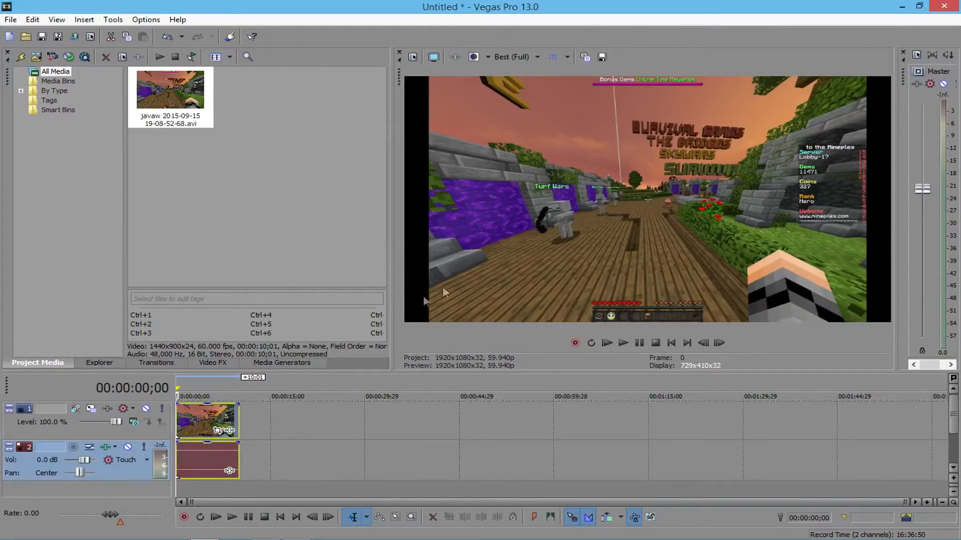
right_click(195, 411)
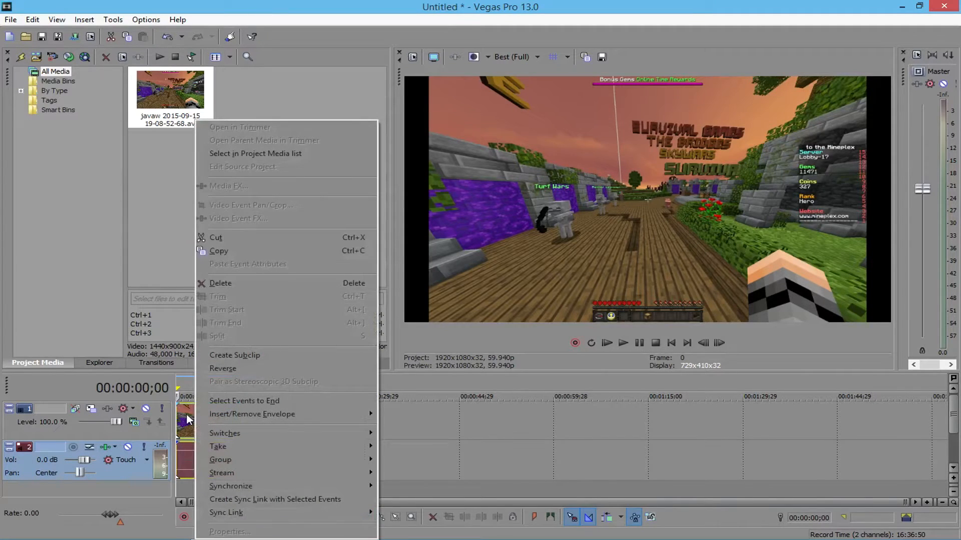
left_click(197, 433)
left_click(197, 429)
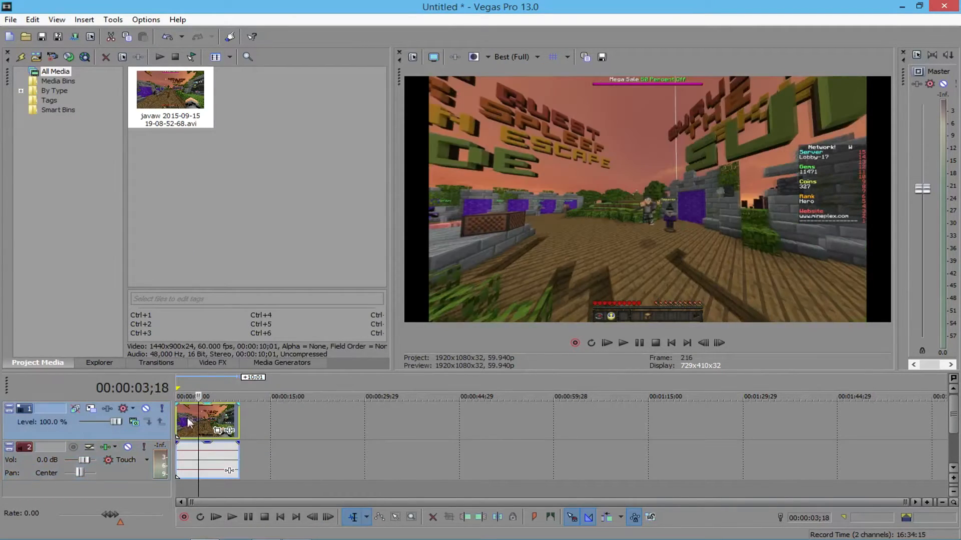
left_click(187, 425)
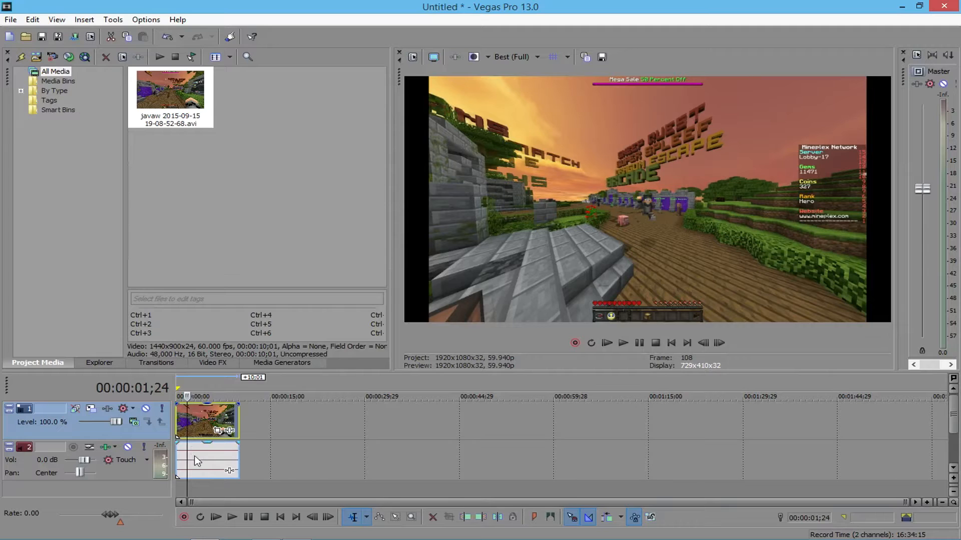
left_click(196, 453)
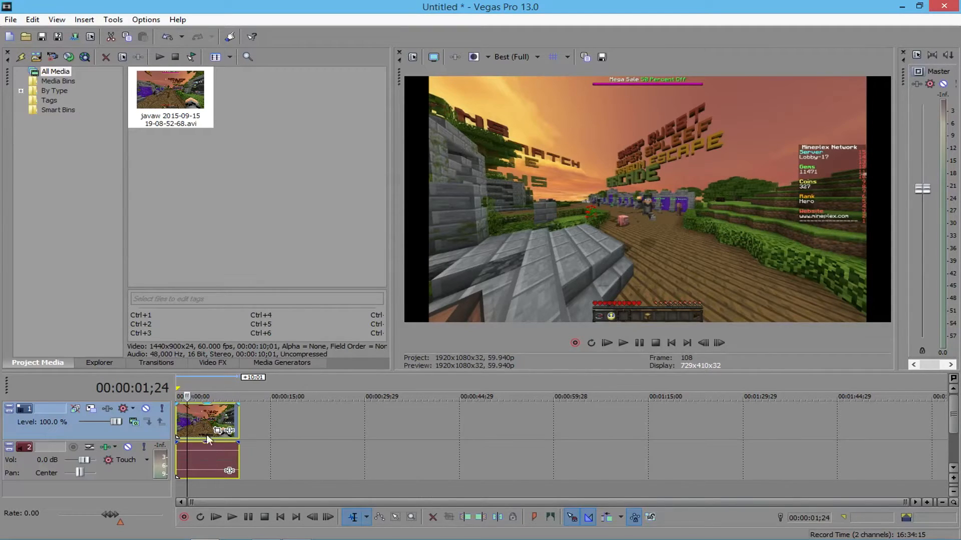
right_click(200, 423)
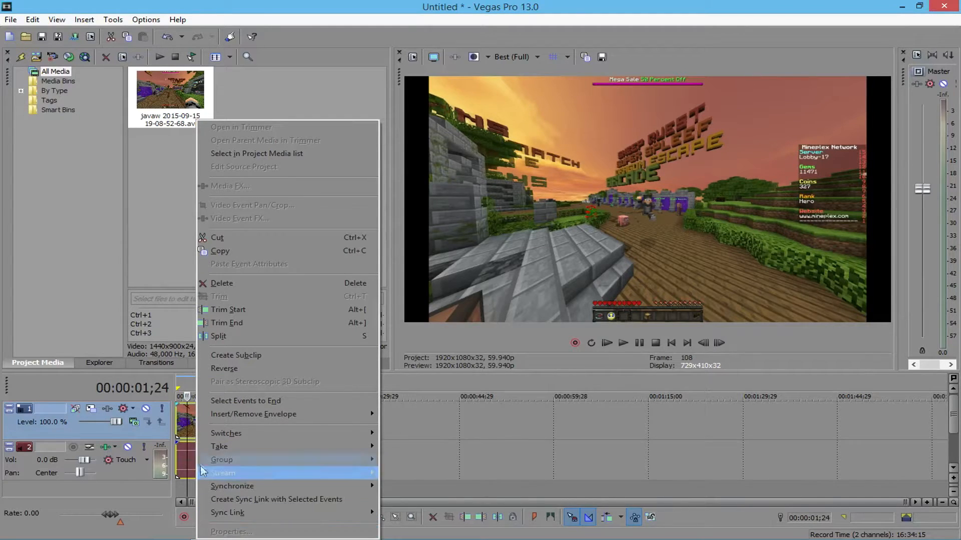
left_click(180, 428)
left_click(198, 463)
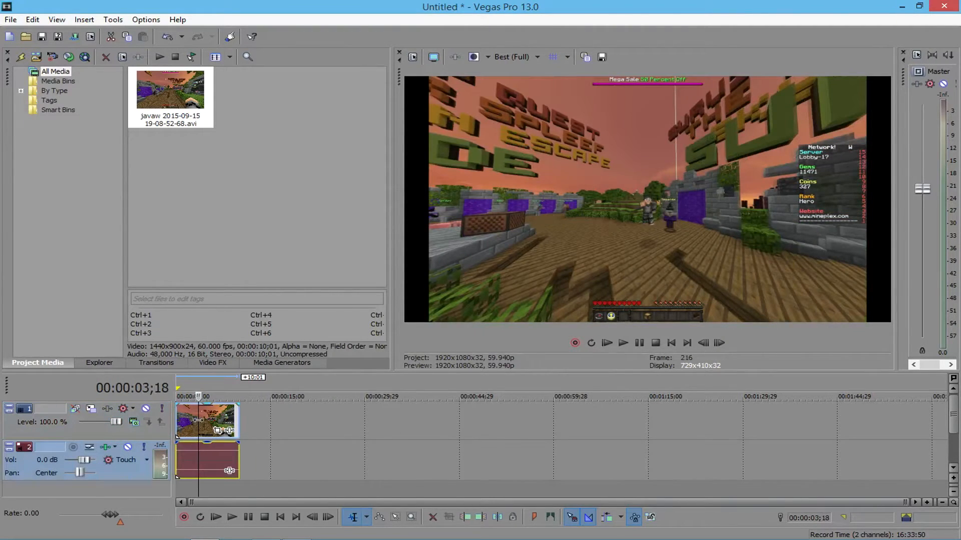
right_click(205, 450)
left_click(186, 431)
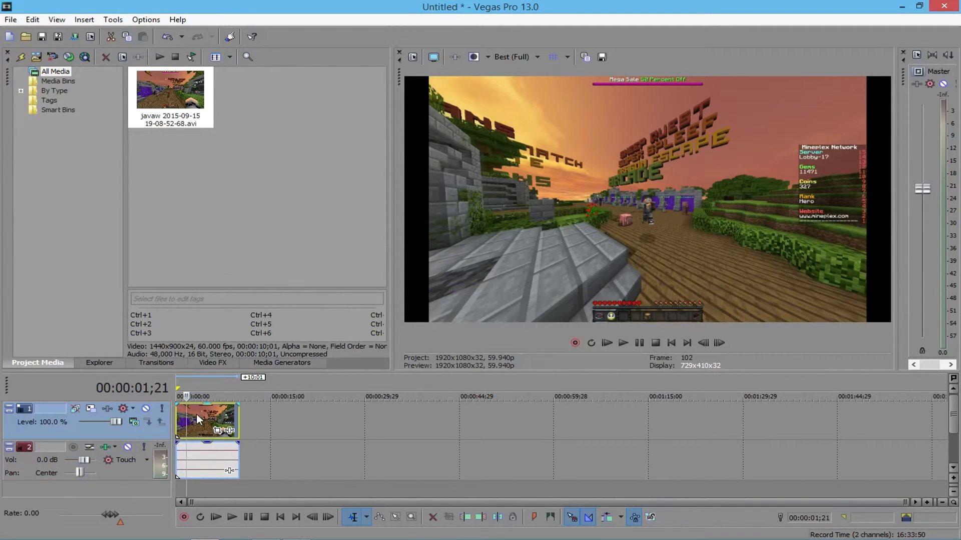
In the video event's properties, turn off Maintain aspect ratio, select Disable resample and apply the settings.
left_click(197, 413)
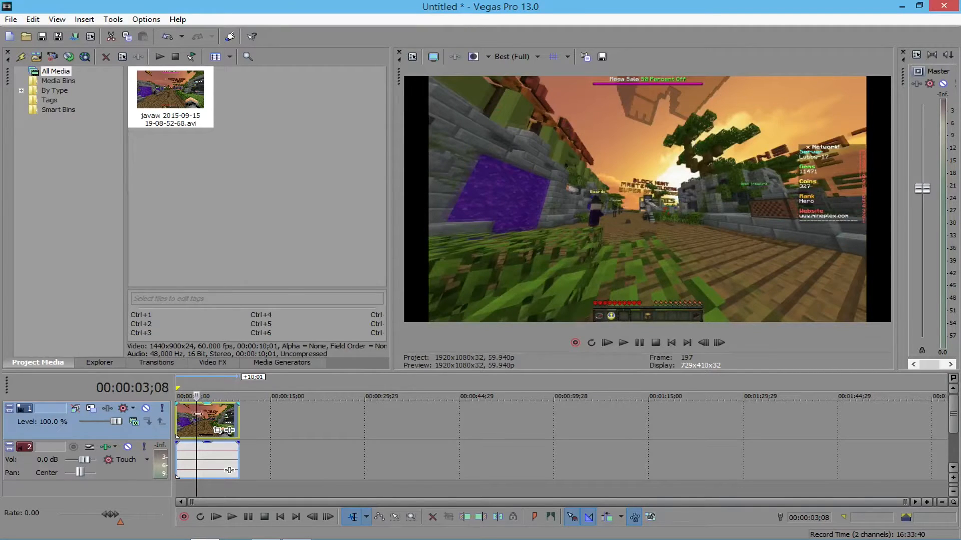
right_click(205, 418)
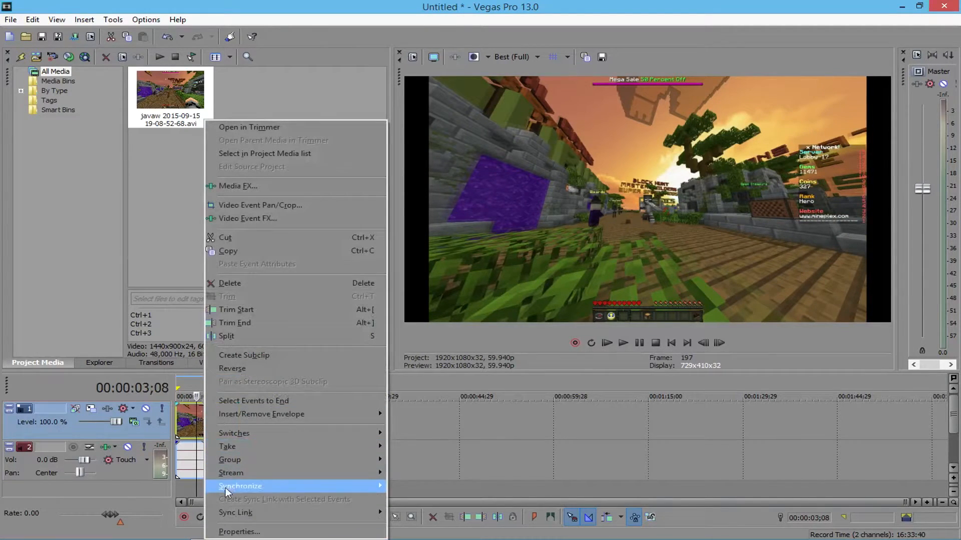
left_click(239, 531)
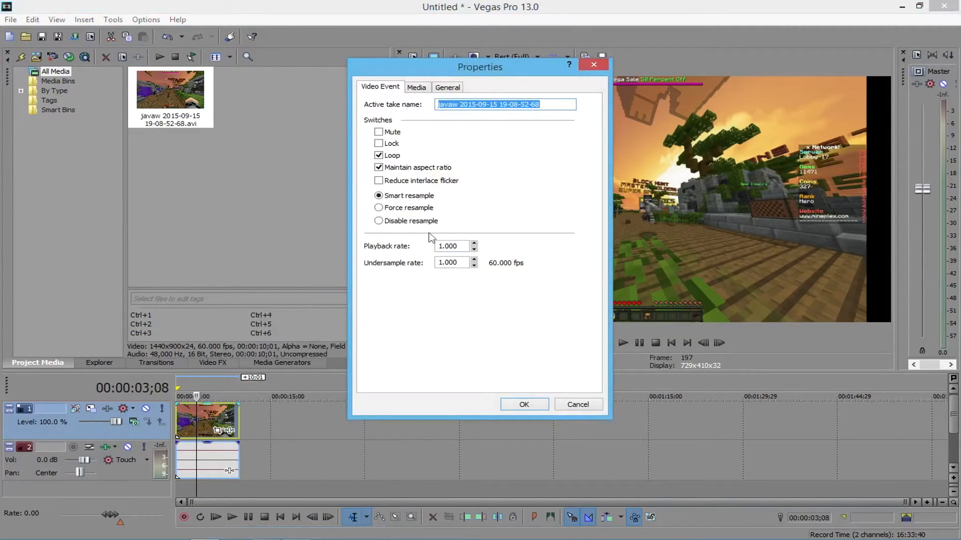
left_click(424, 166)
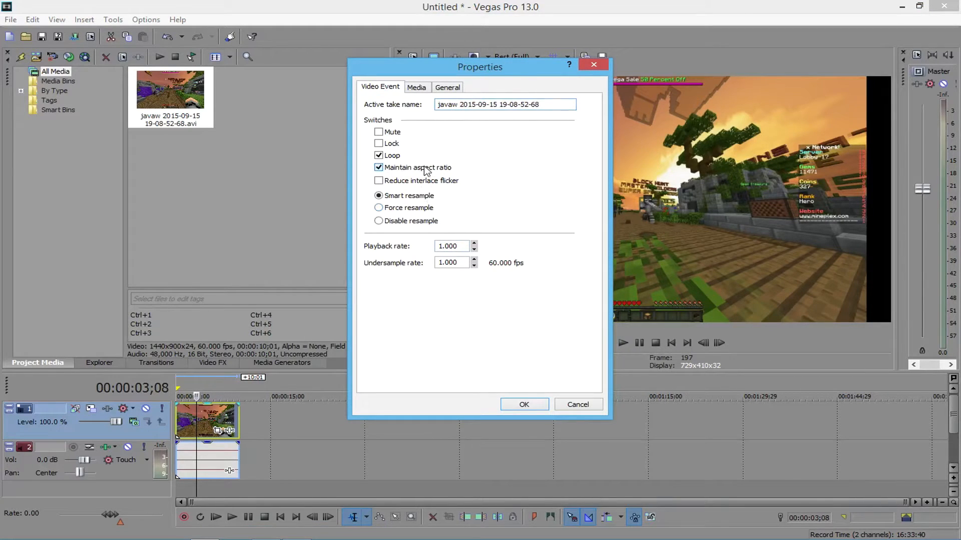
left_click_drag(515, 62, 303, 82)
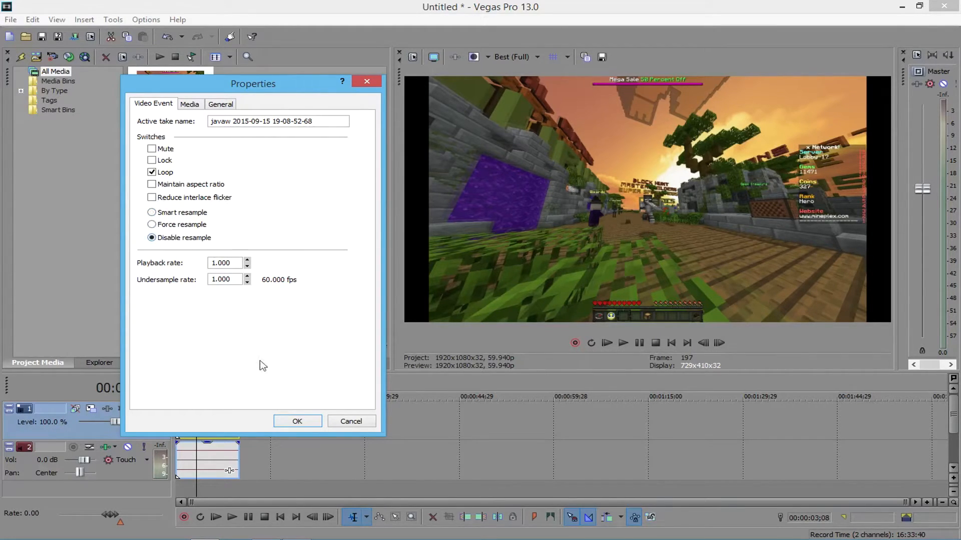
left_click(297, 423)
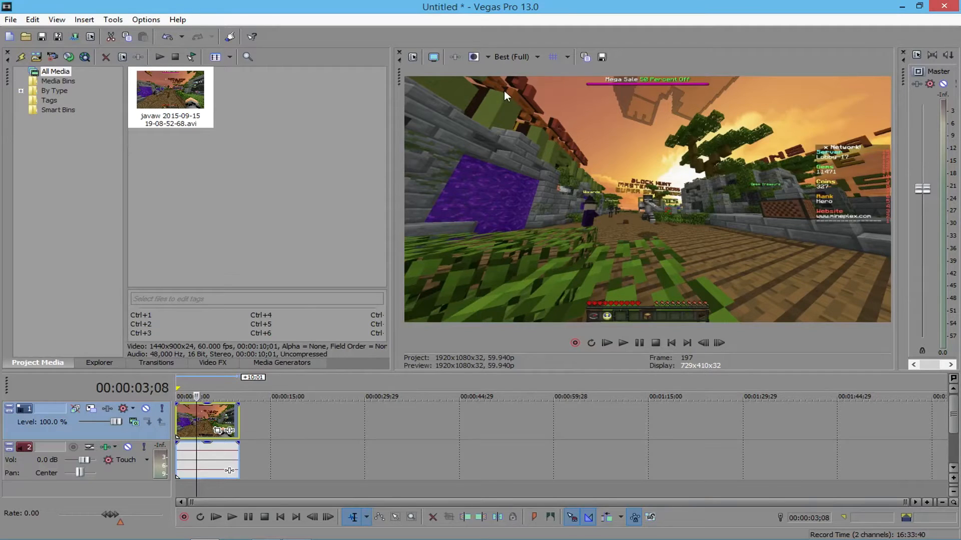
Play the clip from its start, pause the playback and check individual frames up to 00:00:05;05.
left_click(179, 385)
key("space")
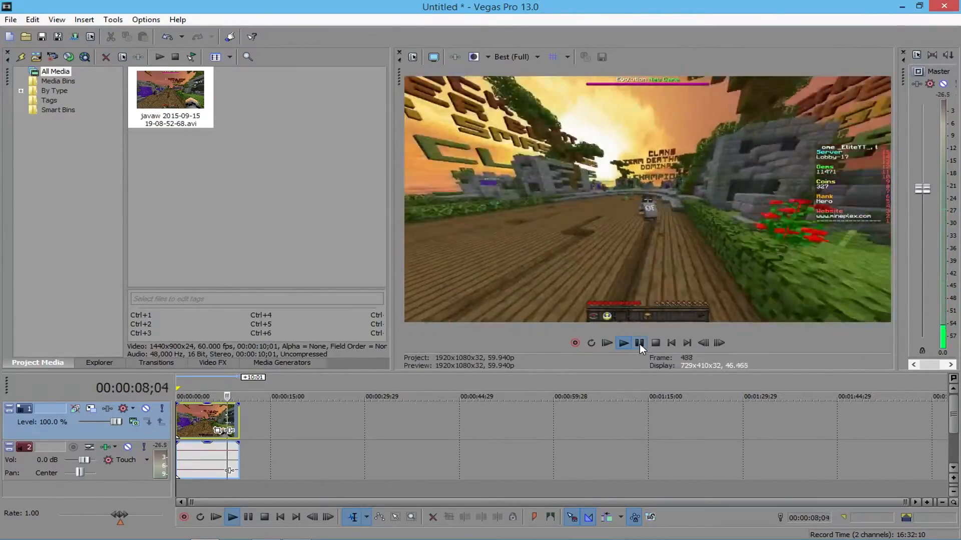
left_click(640, 343)
left_click(198, 386)
left_click(208, 386)
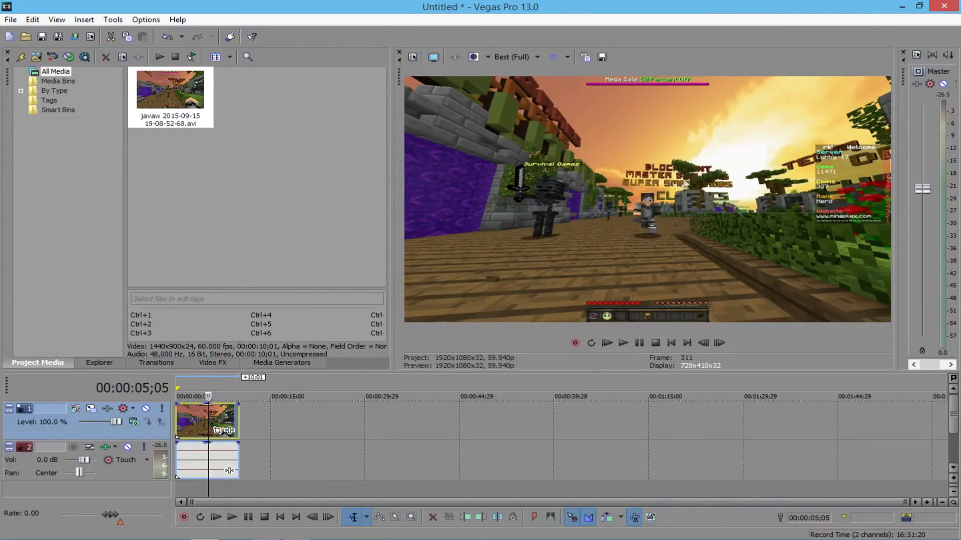
Mark the full length of the clip as the loop region and check a few frames within it.
double_click(234, 379)
left_click(211, 386)
left_click(204, 386)
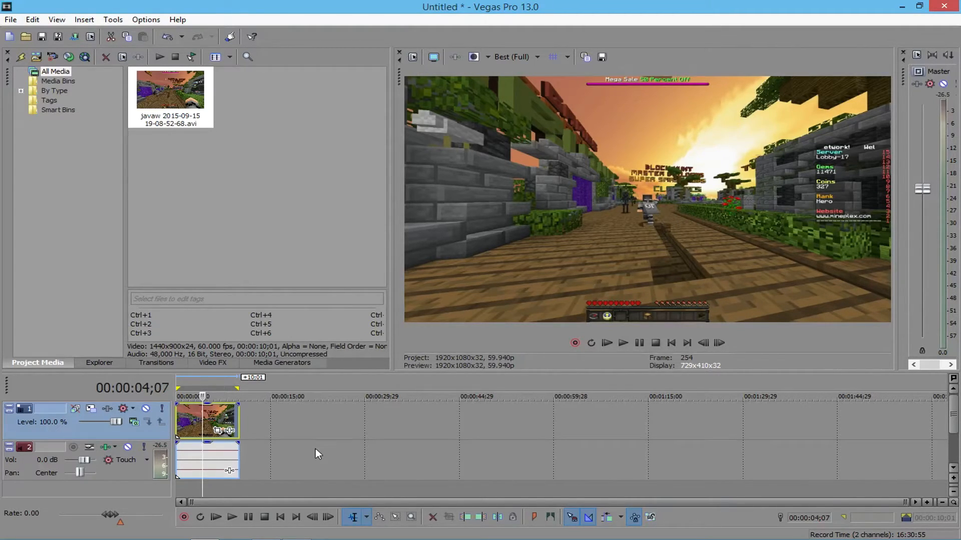
left_click(218, 385)
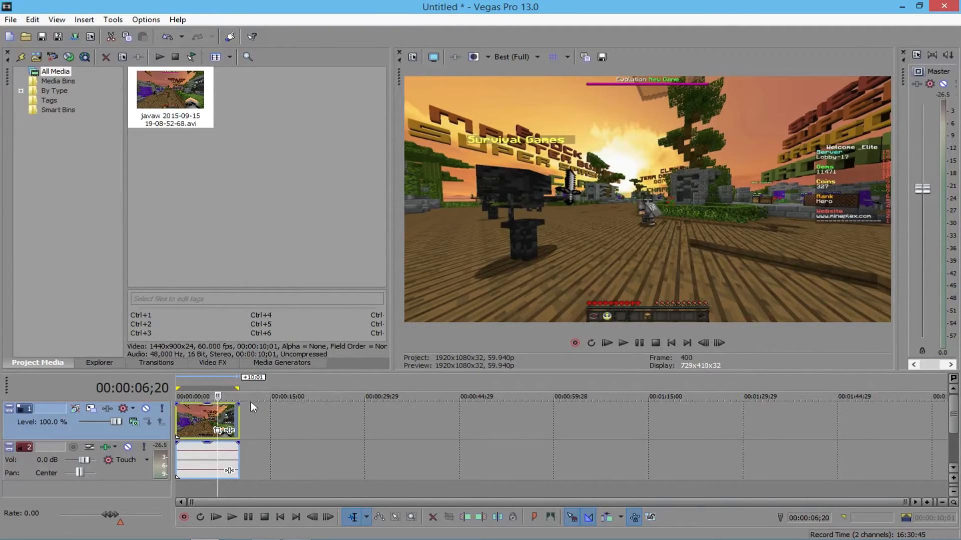
Shorten the loop region to the stretch from 00:00:03;21 to 00:00:04;19 and move the cursor to 00:00:05;05.
left_click(197, 389)
left_click_drag(238, 388, 205, 389)
left_click(267, 423)
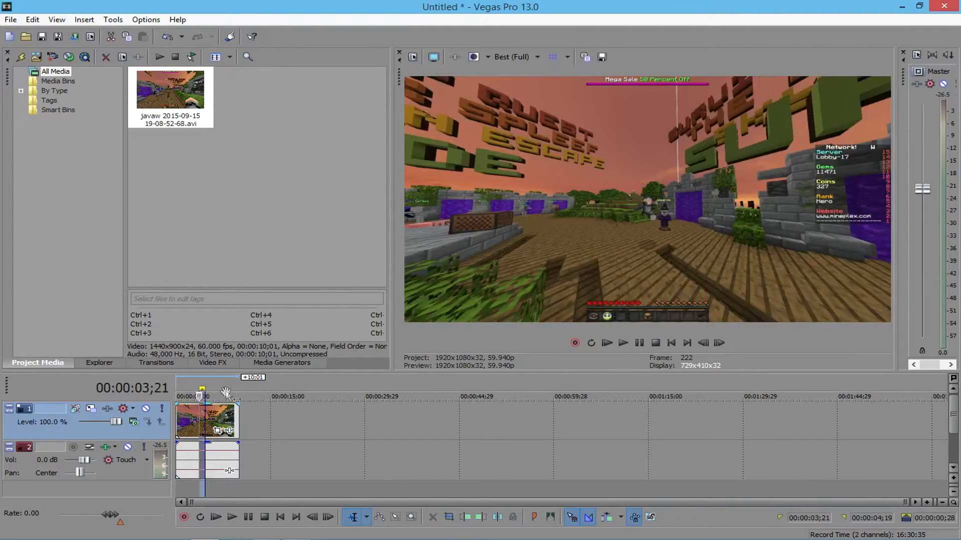
left_click(208, 388)
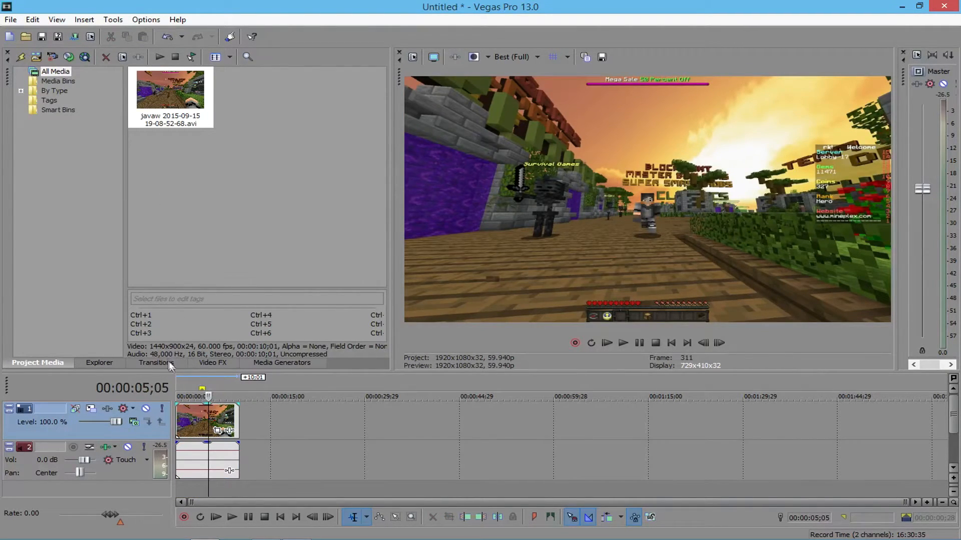
Apply the default preset of the Color Curves video effect to the clip on the video track.
left_click(197, 363)
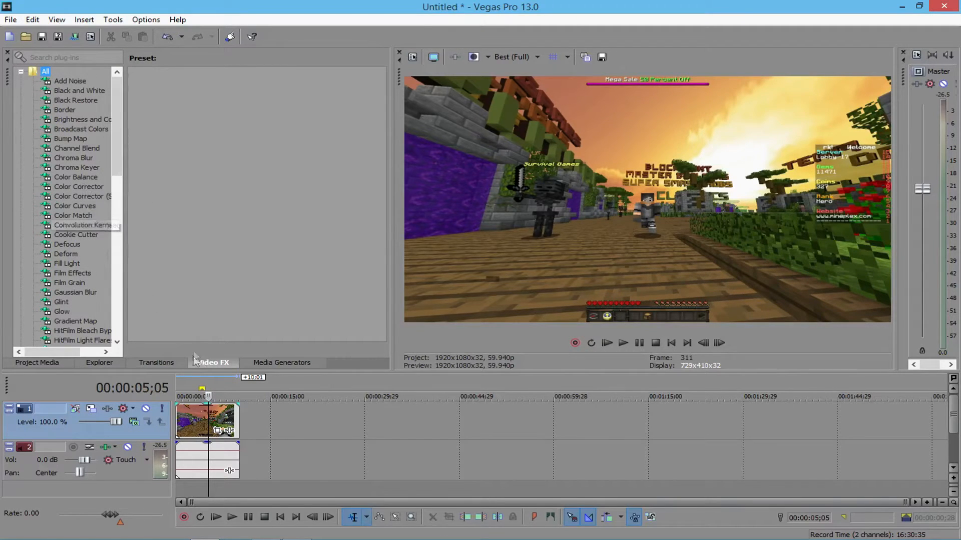
left_click(79, 188)
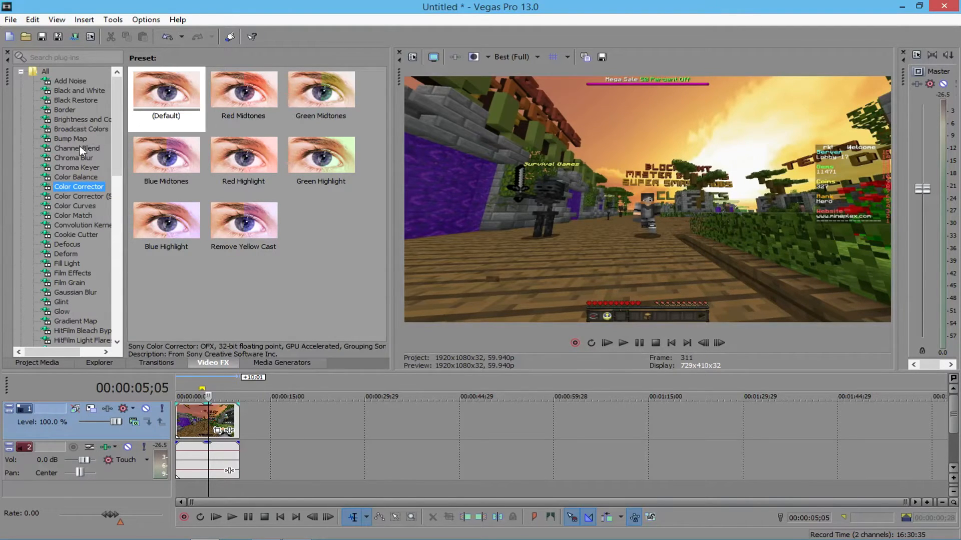
left_click(79, 206)
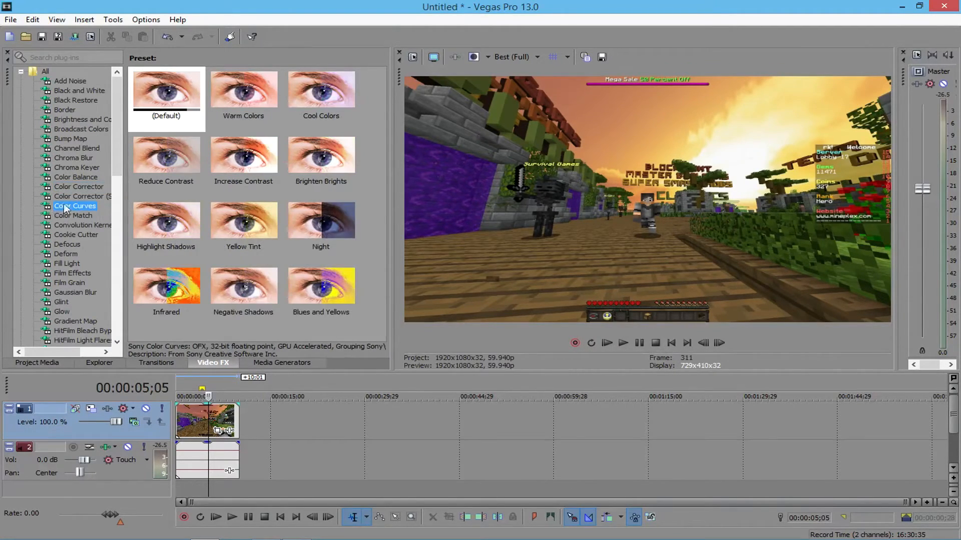
left_click_drag(167, 91, 203, 420)
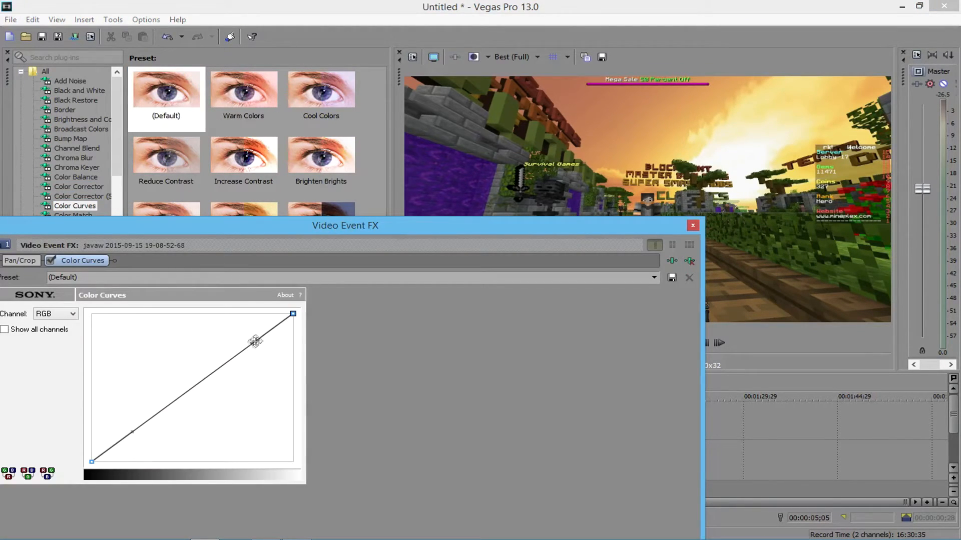
Try reshaping the RGB color curve with its upper and lower handles, undo the changes and close the effect window.
left_click_drag(250, 343, 219, 337)
key("ctrl+z")
left_click_drag(132, 432, 150, 444)
left_click_drag(252, 344, 284, 386)
left_click_drag(531, 228, 562, 245)
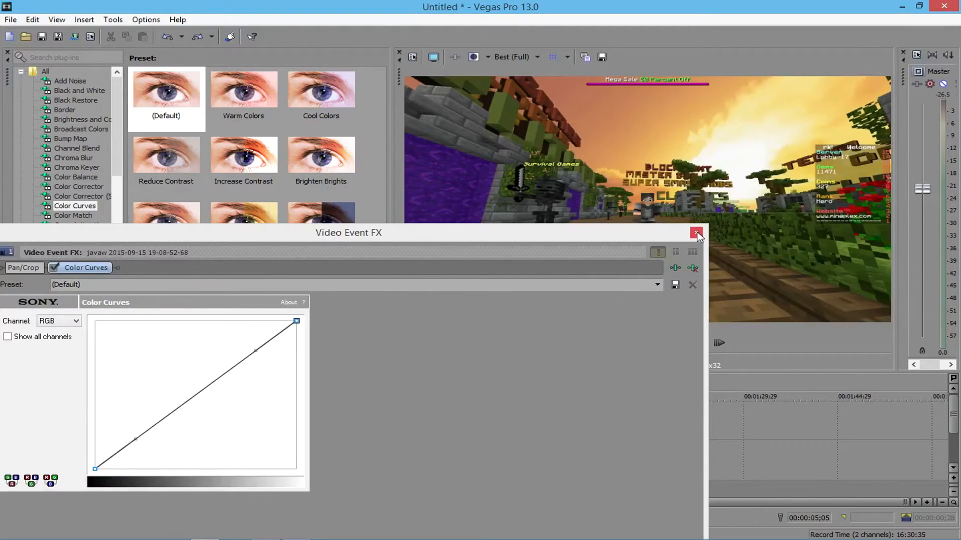
left_click(696, 233)
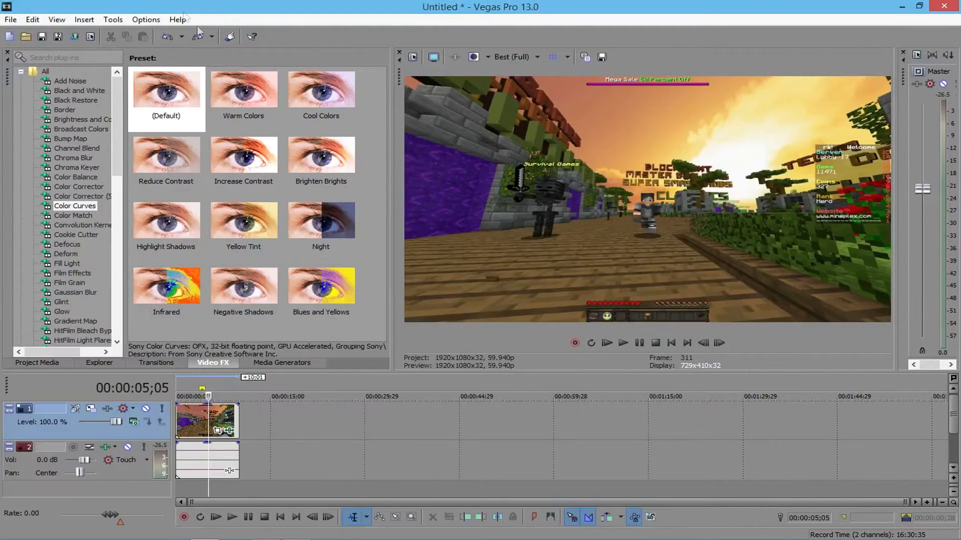
Select the whole clip's time range on the timeline, from 00:00:00;00 to 00:00:10;01.
left_click(239, 386)
left_click(205, 378)
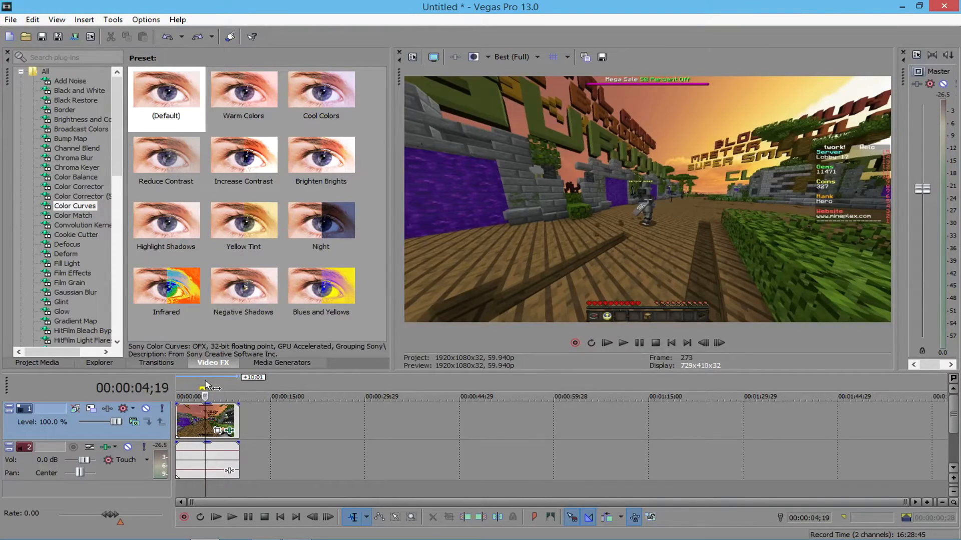
left_click(206, 388)
left_click_drag(177, 490, 239, 494)
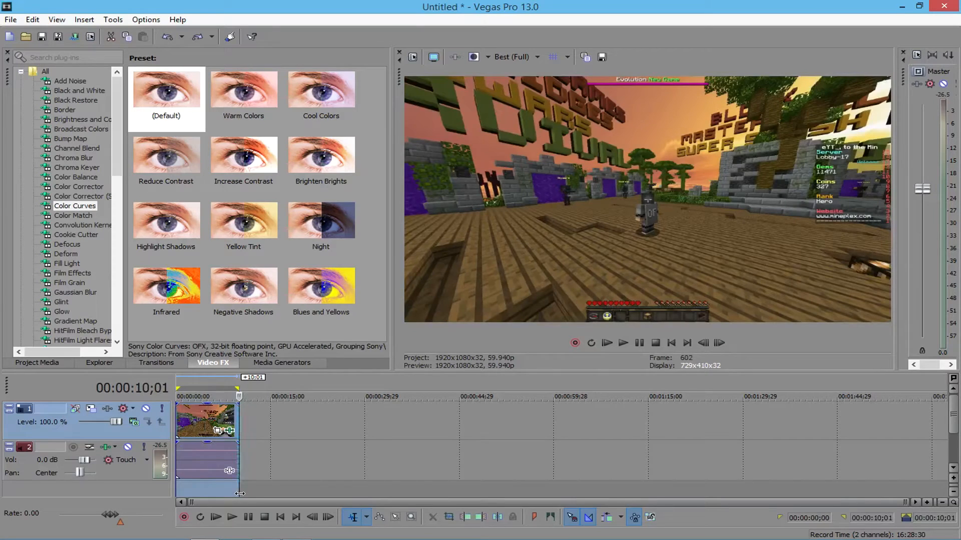
Return to the project media, start importing another media file and open the YouTube folder in Documents.
left_click(59, 362)
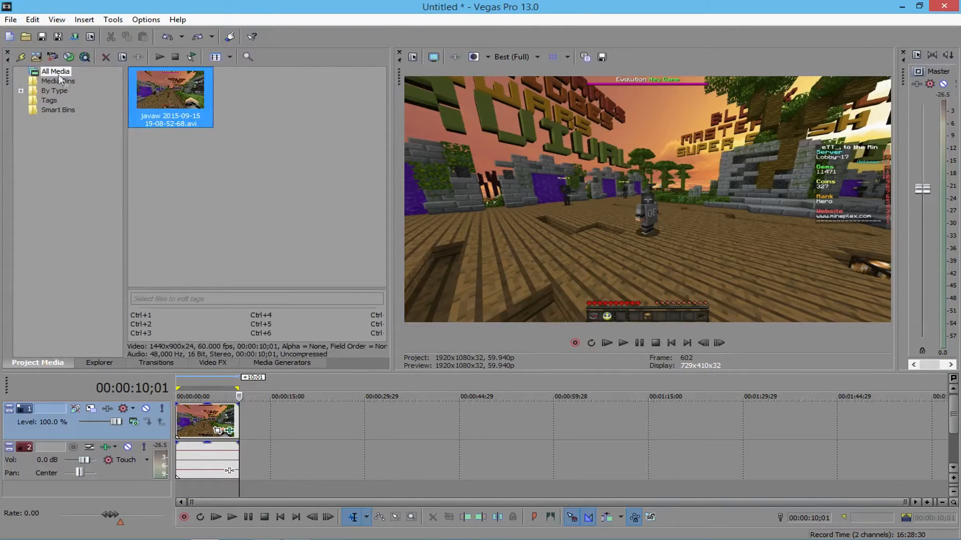
left_click(36, 58)
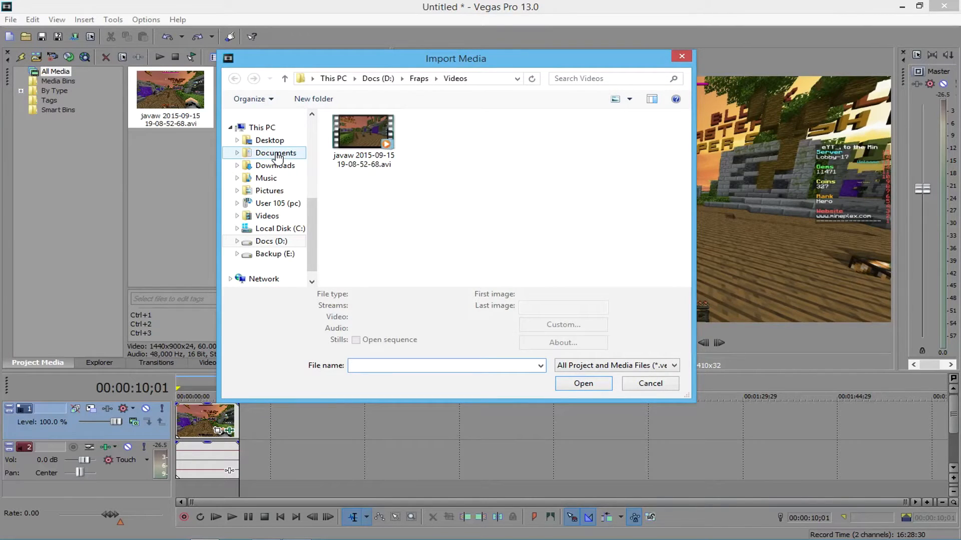
left_click(278, 153)
scroll(666, 225, "down", 3)
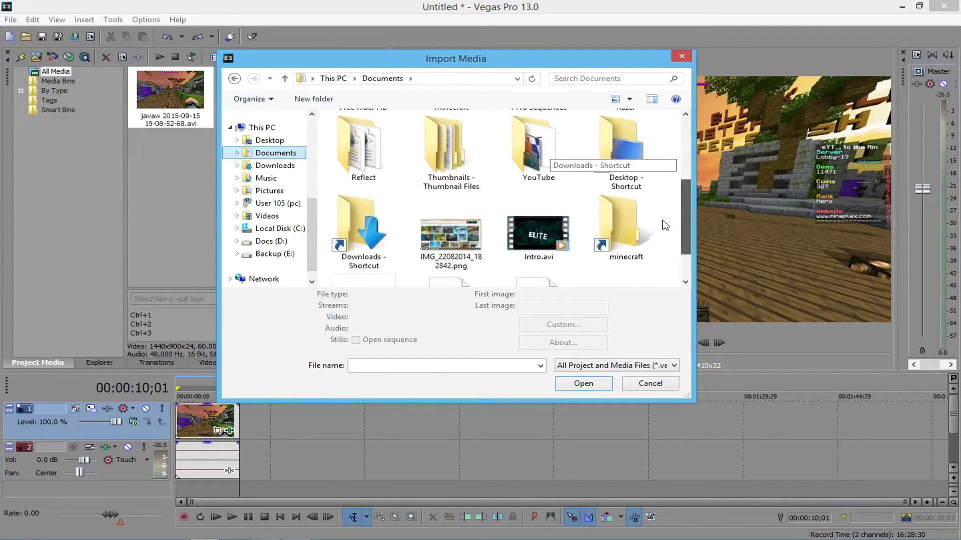
left_click(505, 159)
double_click(546, 159)
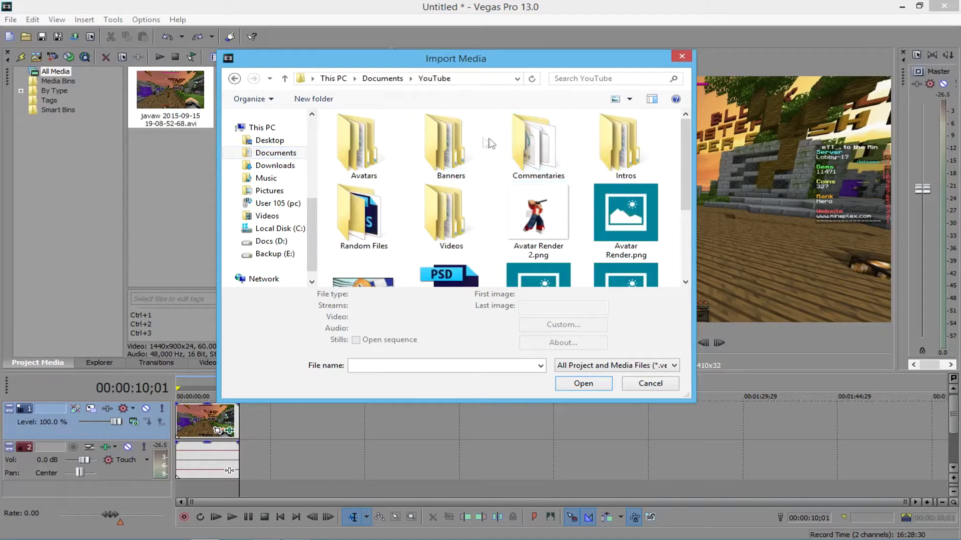
Import Video Guide.wav from the YouTube Commentaries folder and place it on a new audio track at the start of the timeline.
mouse_move(687, 160)
left_mouse_down()
mouse_move(681, 178)
mouse_move(680, 161)
left_mouse_up()
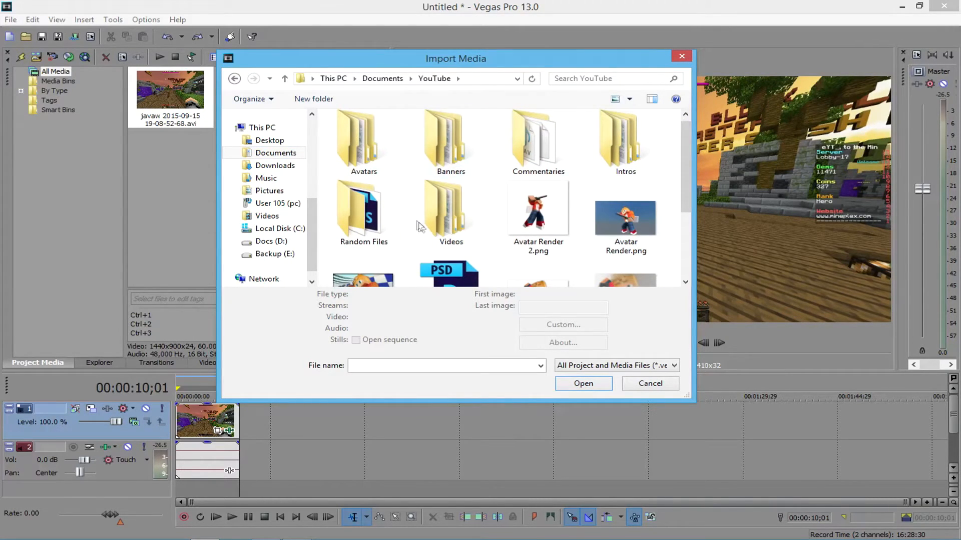
scroll(676, 193, "down", 1)
scroll(675, 194, "up", 1)
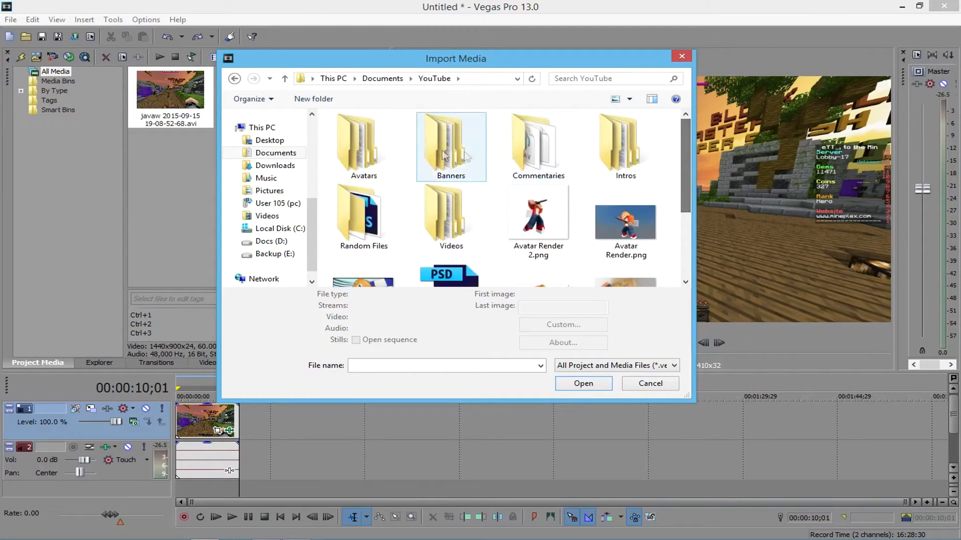
double_click(440, 215)
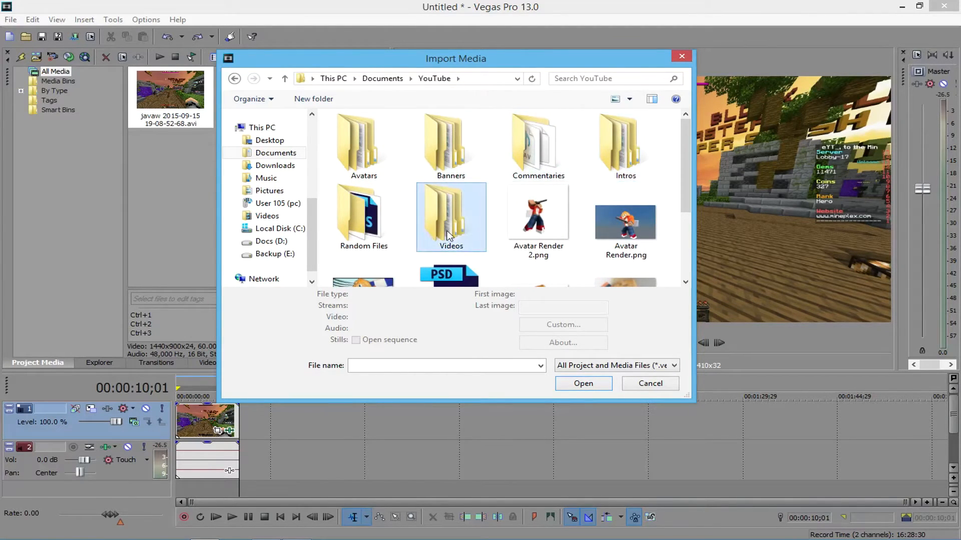
left_click(234, 78)
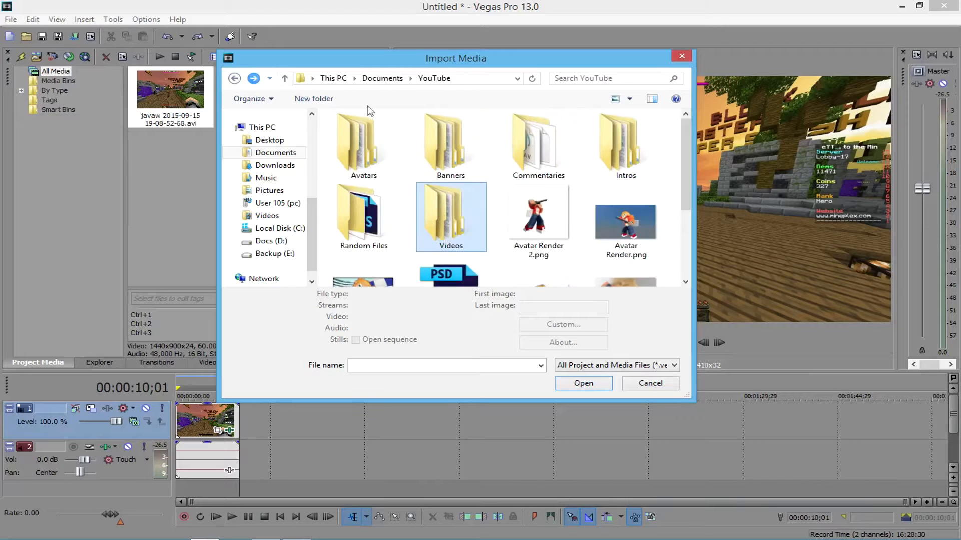
double_click(536, 147)
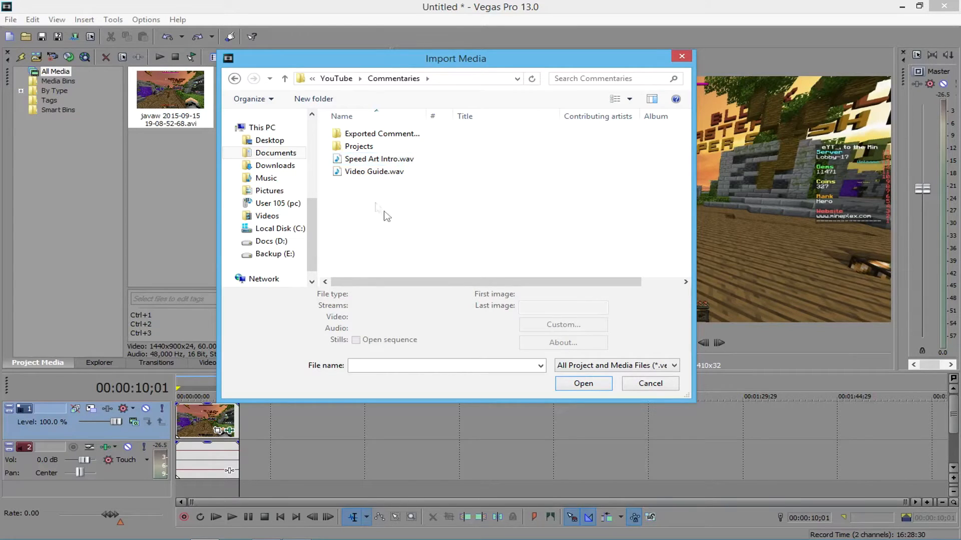
double_click(425, 173)
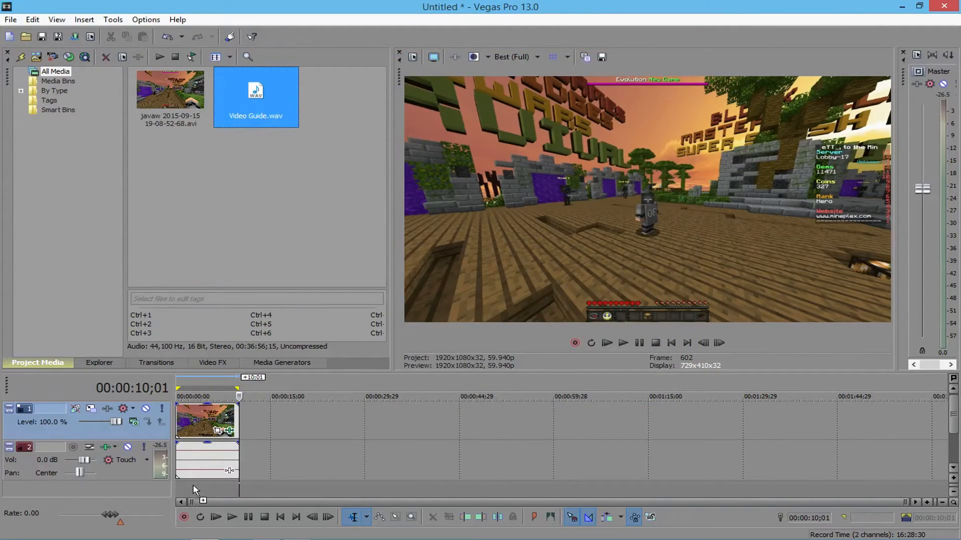
left_click_drag(161, 498, 113, 488)
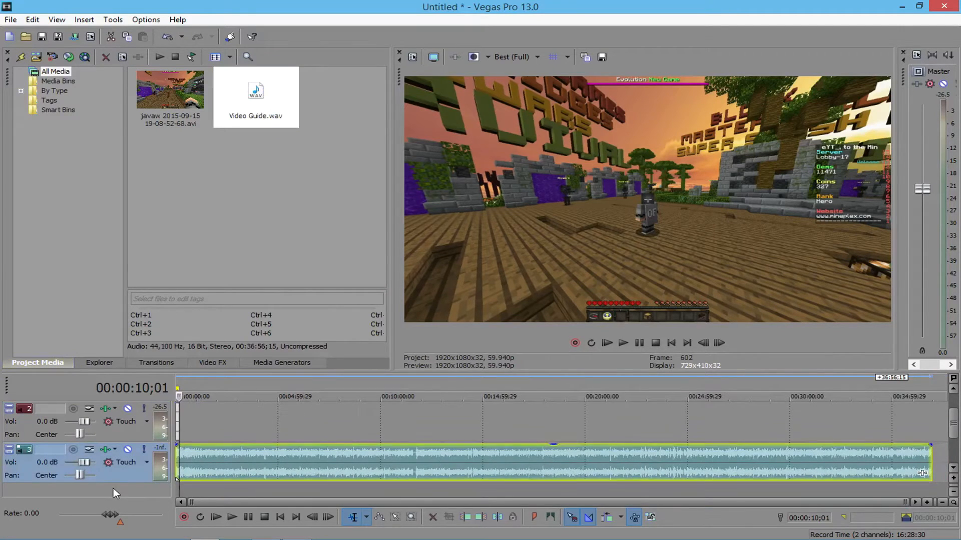
left_click(178, 488)
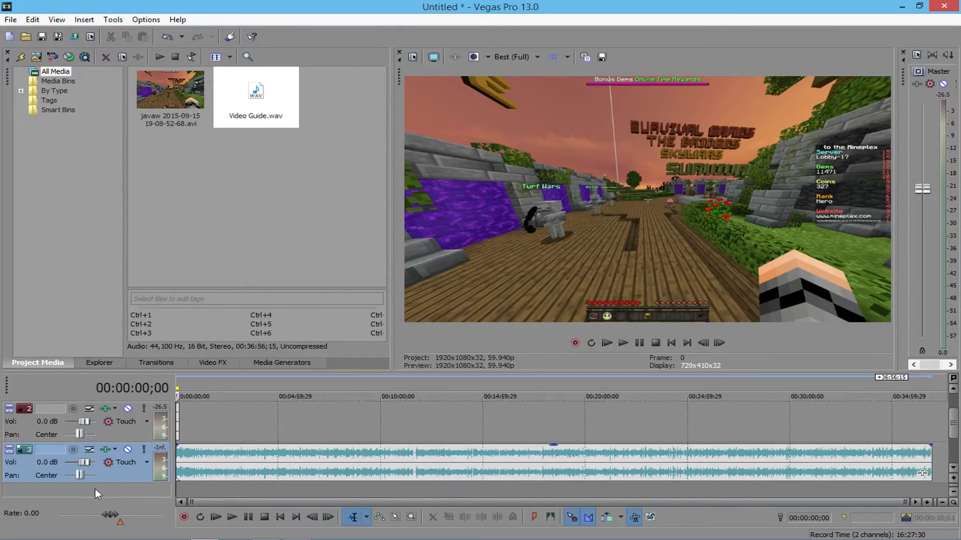
left_click(145, 20)
mouse_move(177, 20)
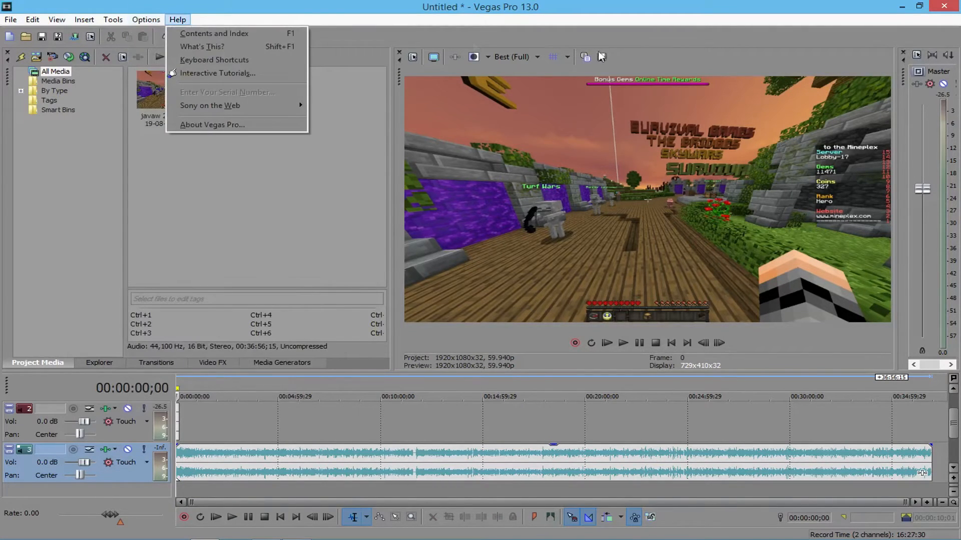
left_click(177, 20)
left_click(145, 20)
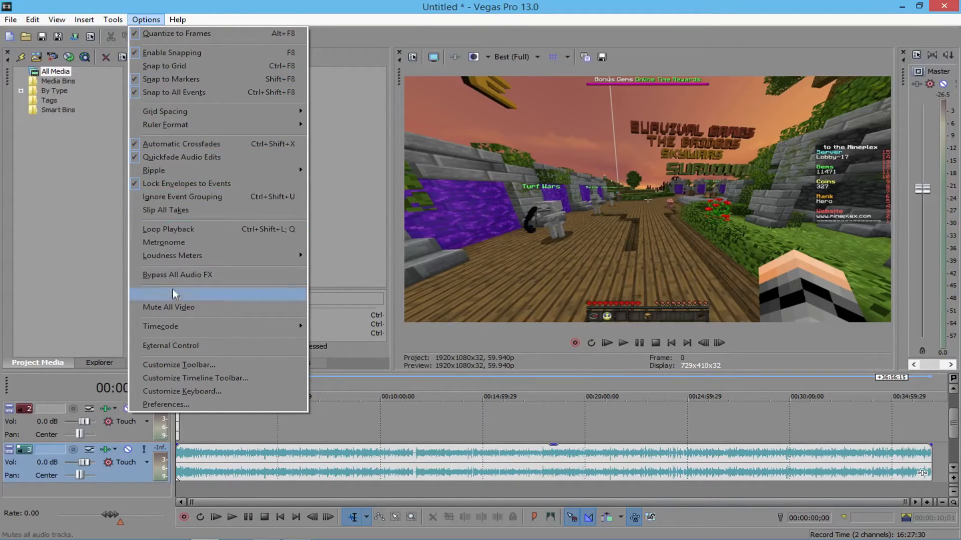
mouse_move(57, 19)
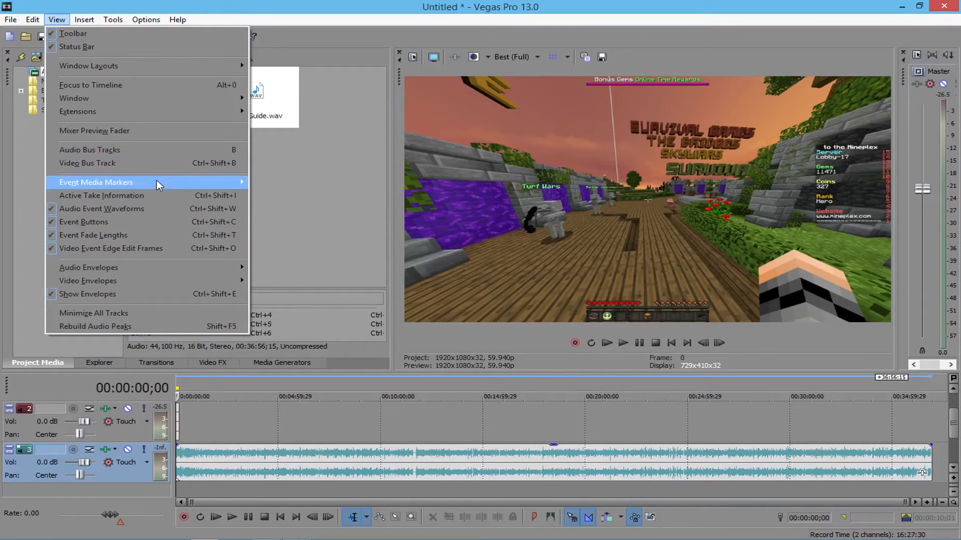
mouse_move(157, 186)
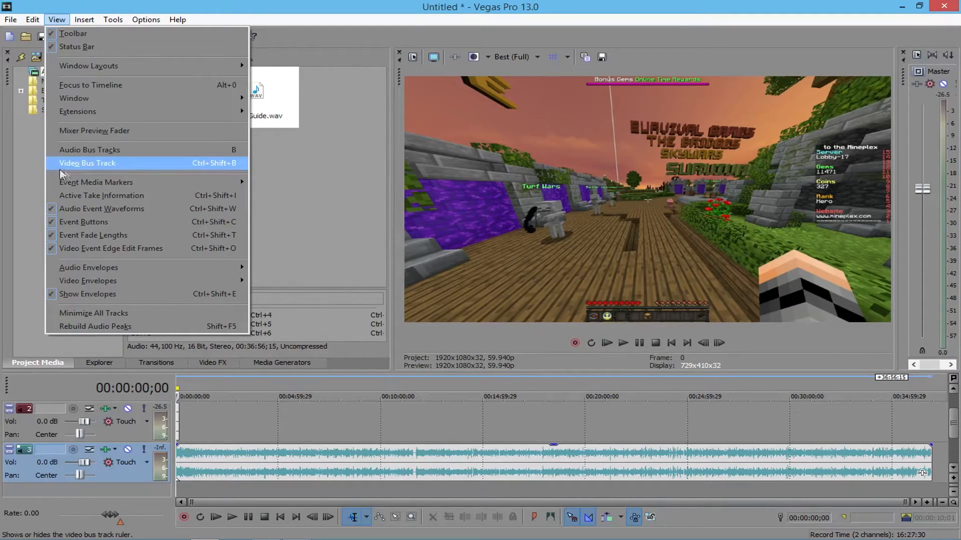
left_click(170, 419)
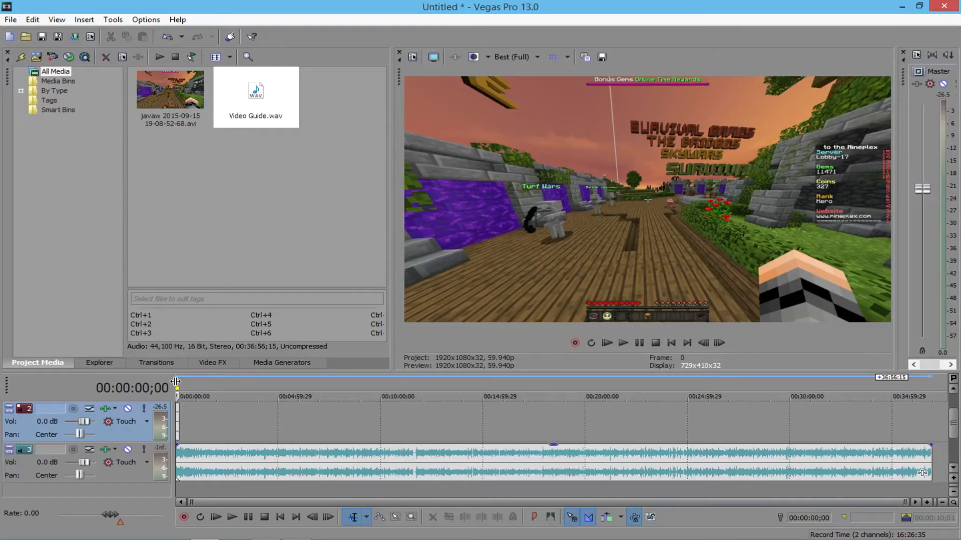
left_click(191, 196)
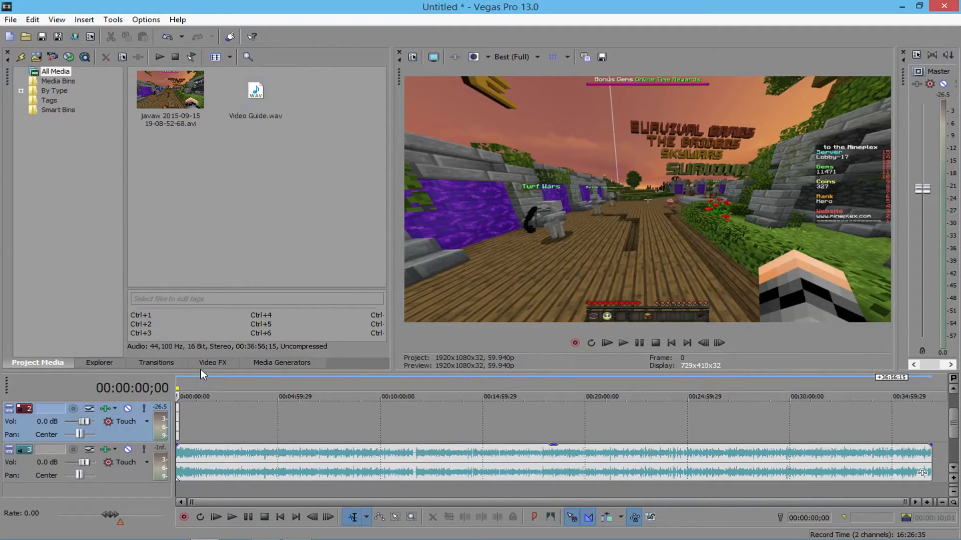
left_click(210, 363)
left_click(51, 363)
left_click(209, 363)
left_click(35, 364)
Trim the Video Guide audio event to end with the game clip at 00:00:10;01 and lower its gain almost to the minimum.
left_click_drag(929, 457, 176, 458)
scroll(204, 474, "up", 10)
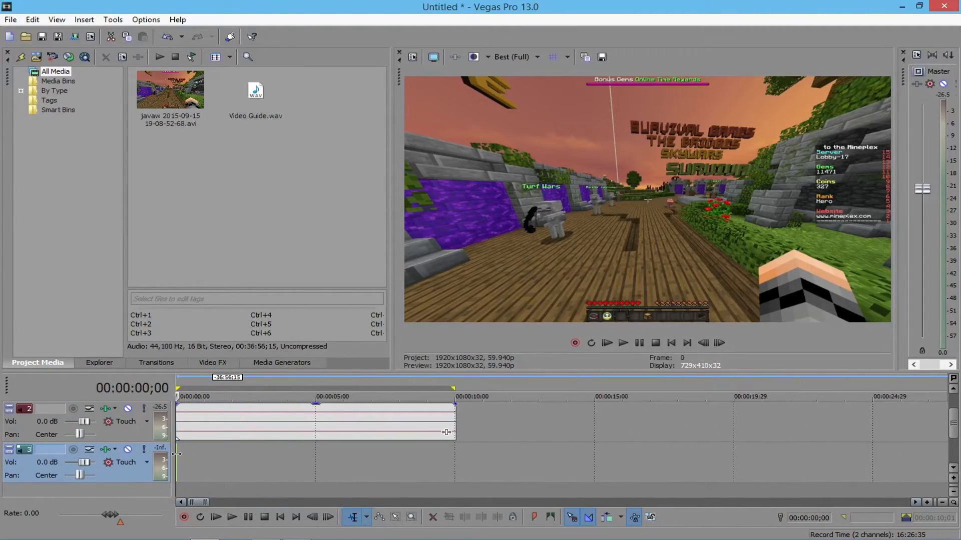
left_click_drag(176, 472, 453, 472)
left_click_drag(401, 445, 395, 479)
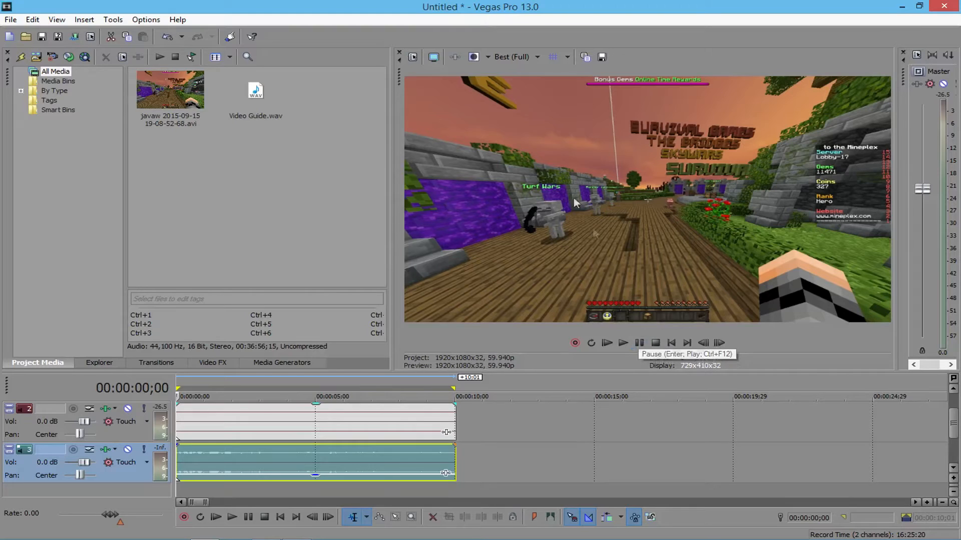
Try the video preview quality at Draft (Auto), Draft (Quarter) and Draft (Full).
left_click(516, 56)
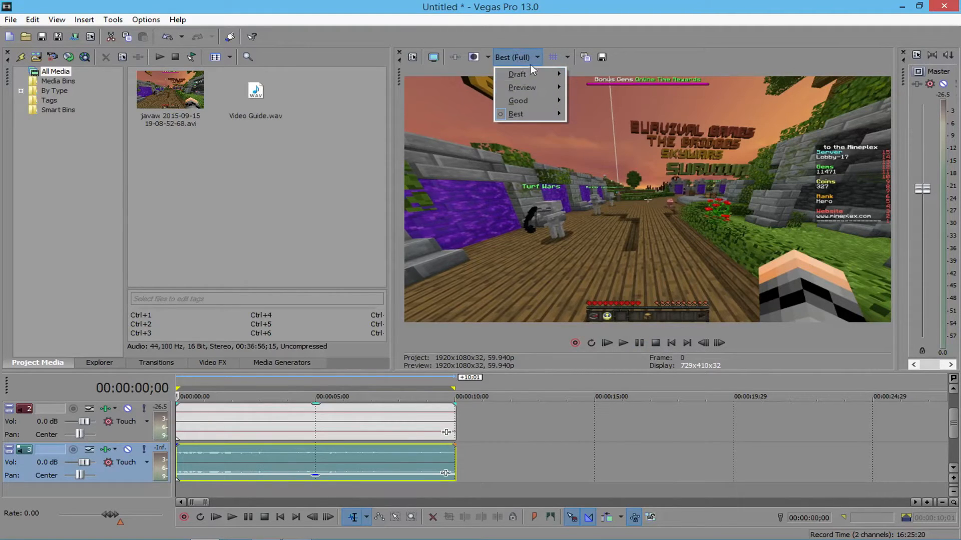
mouse_move(510, 74)
left_click(576, 75)
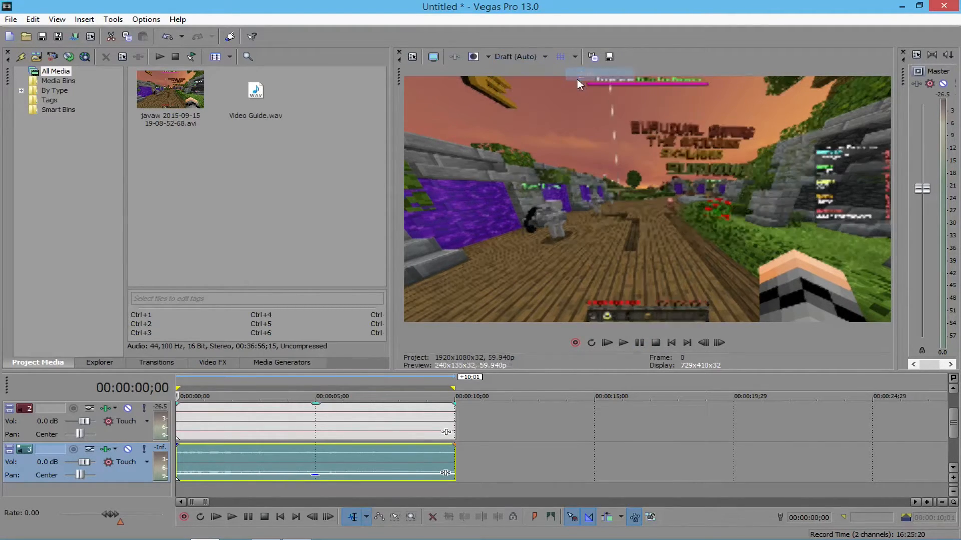
left_click(523, 57)
mouse_move(535, 70)
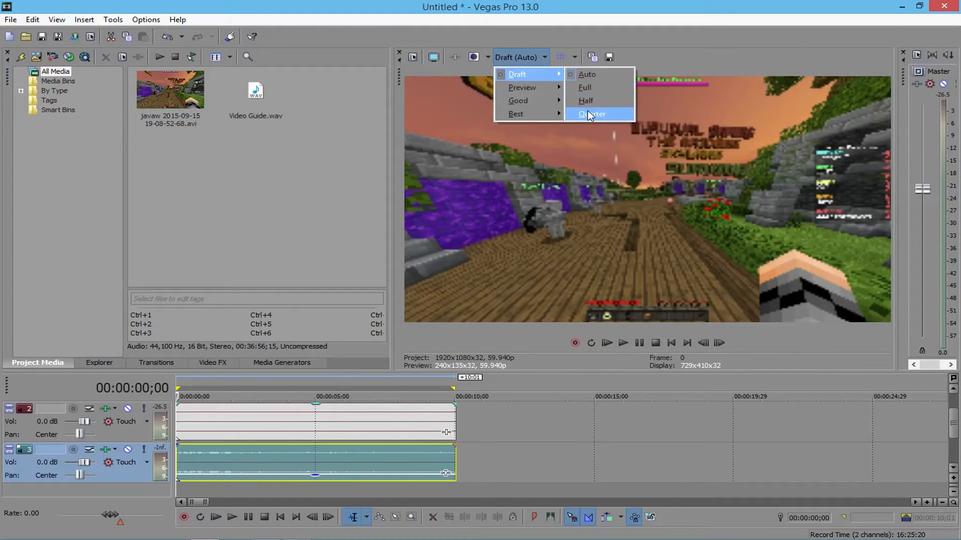
left_click(603, 111)
left_click(515, 57)
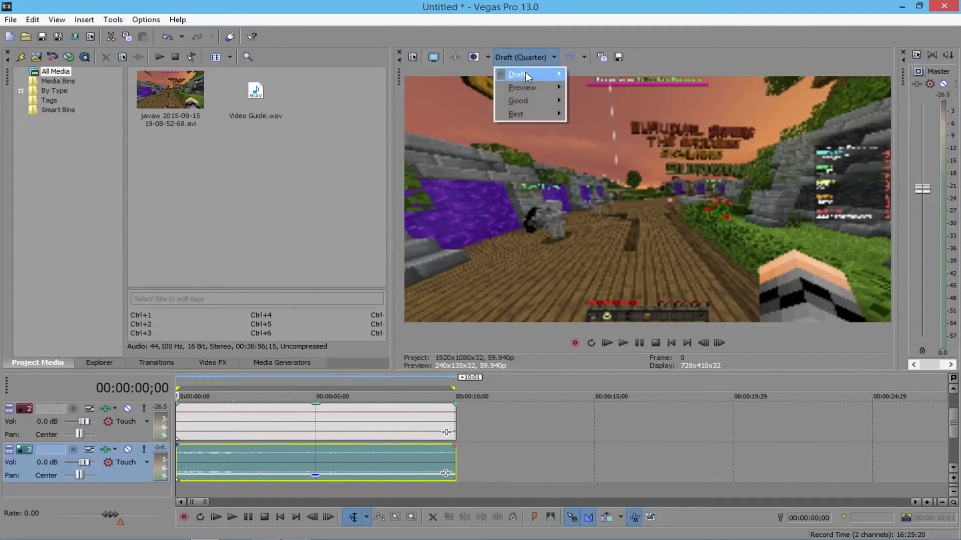
mouse_move(527, 73)
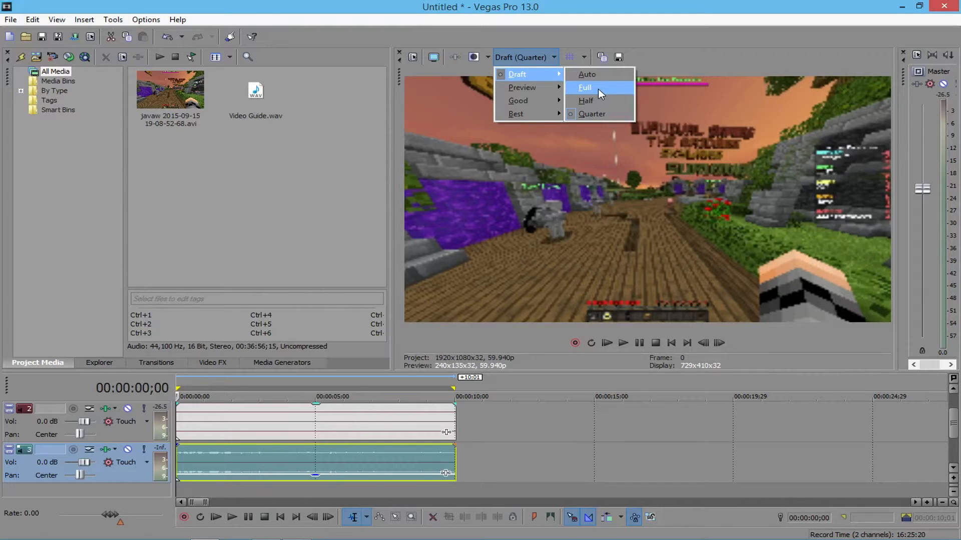
left_click(598, 88)
Switch the video preview quality from draft to Best (Full).
left_click(534, 59)
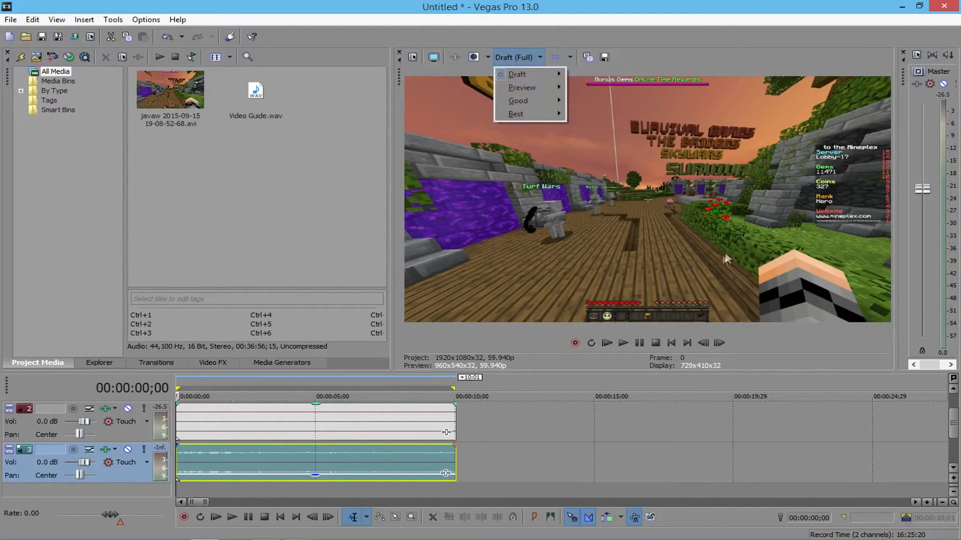
left_click(723, 260)
left_click(516, 56)
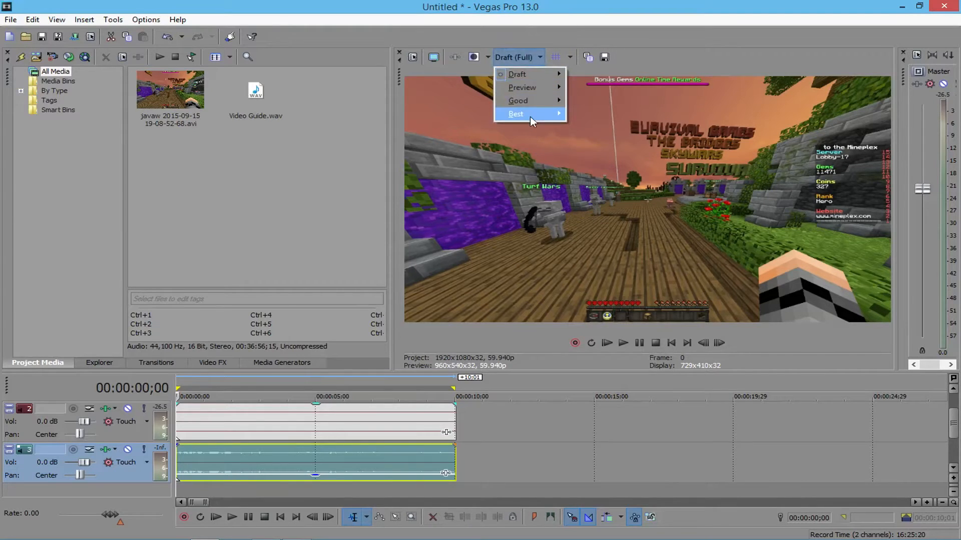
mouse_move(530, 116)
left_click(590, 127)
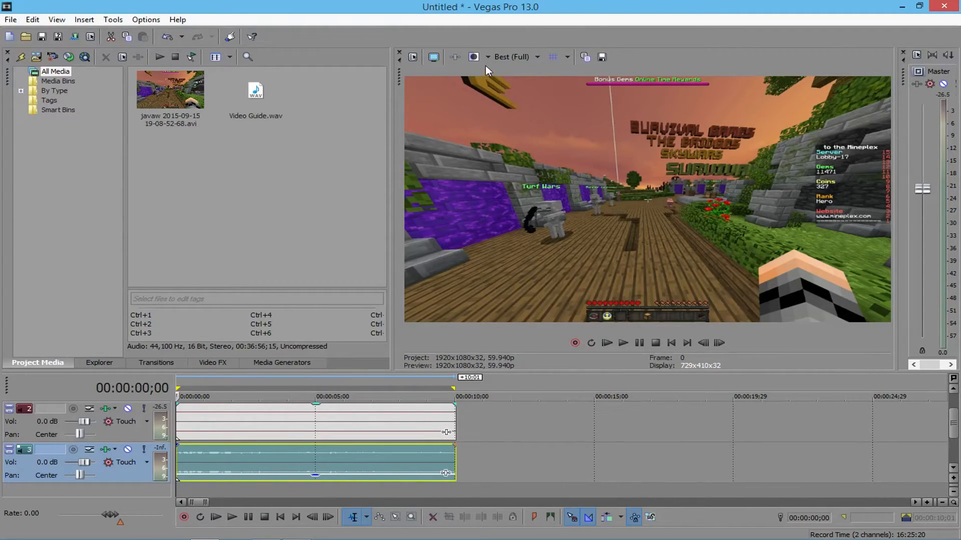
Compare the video preview at Draft (Half), Draft (Full) and Preview (Full) quality.
left_click(503, 59)
mouse_move(520, 74)
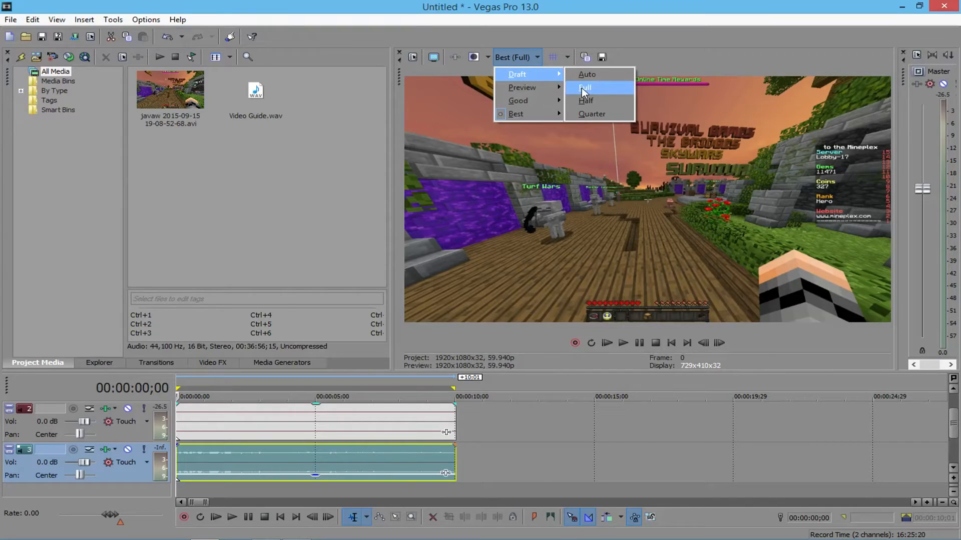
left_click(586, 101)
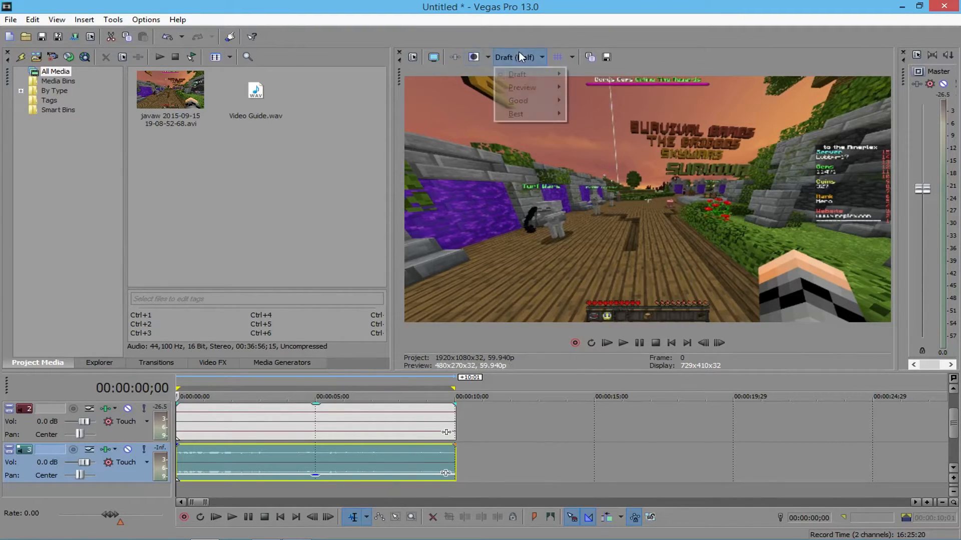
left_click(520, 57)
mouse_move(520, 74)
left_click(577, 81)
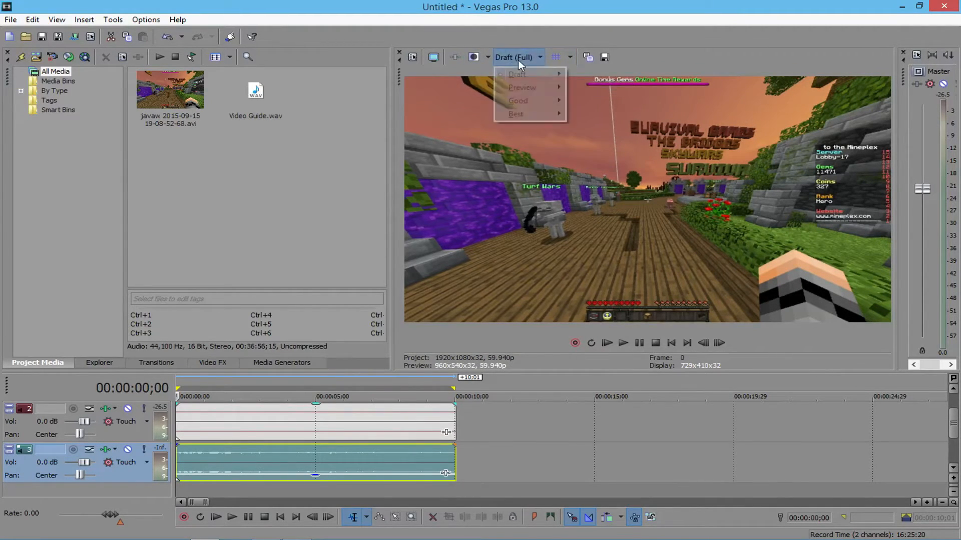
mouse_move(531, 86)
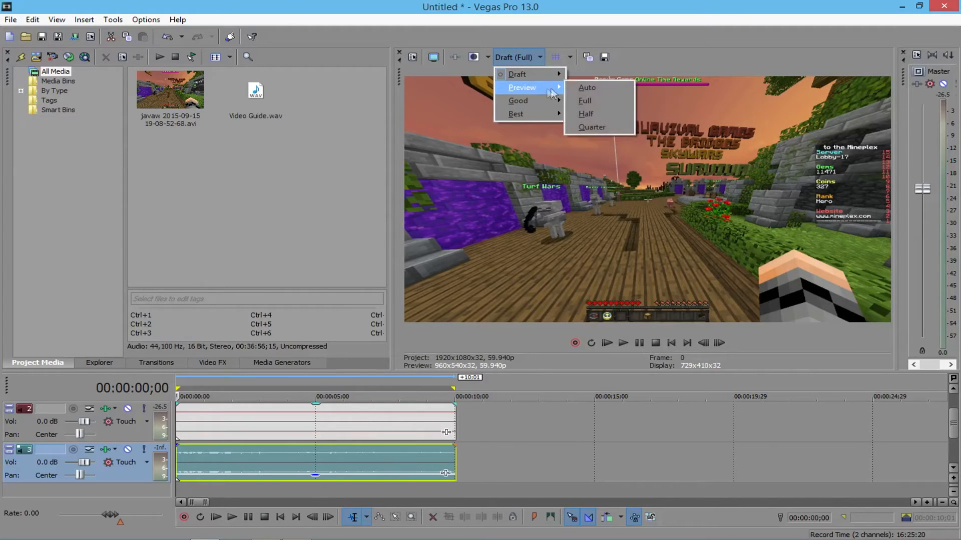
left_click(586, 100)
Set the video preview quality to Best (Full).
left_click(509, 57)
mouse_move(530, 109)
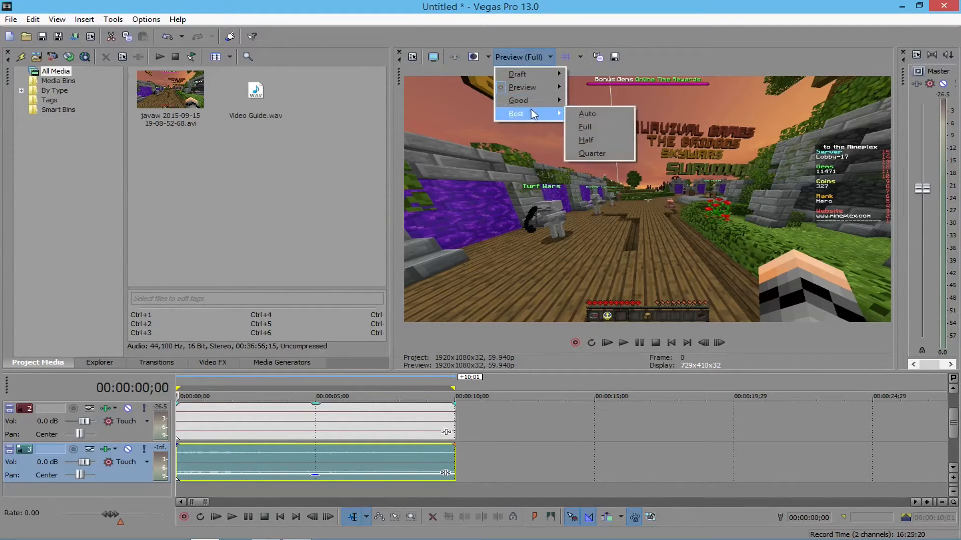
left_click(608, 127)
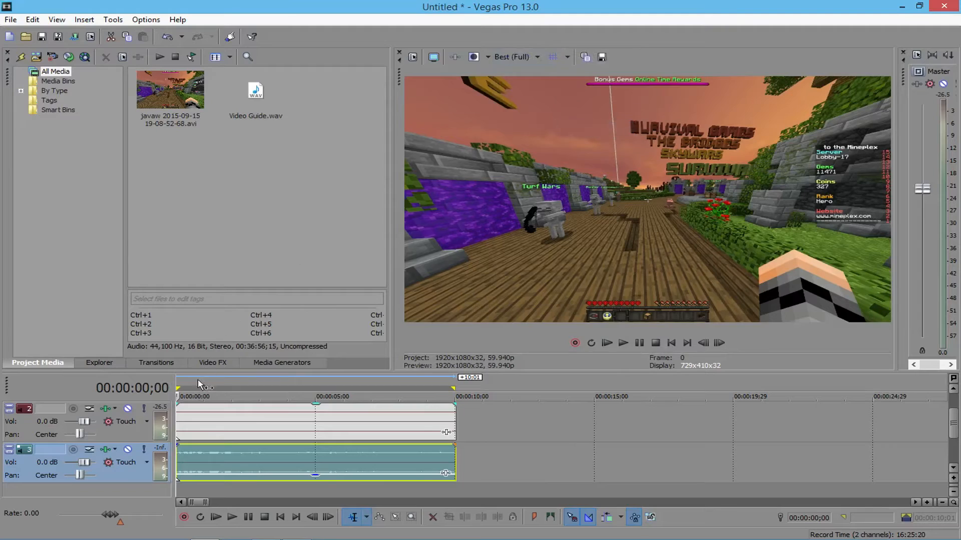
Play the clip through in the preview, pause it and move the playback cursor to about 00:00:04;26.
left_click(636, 347)
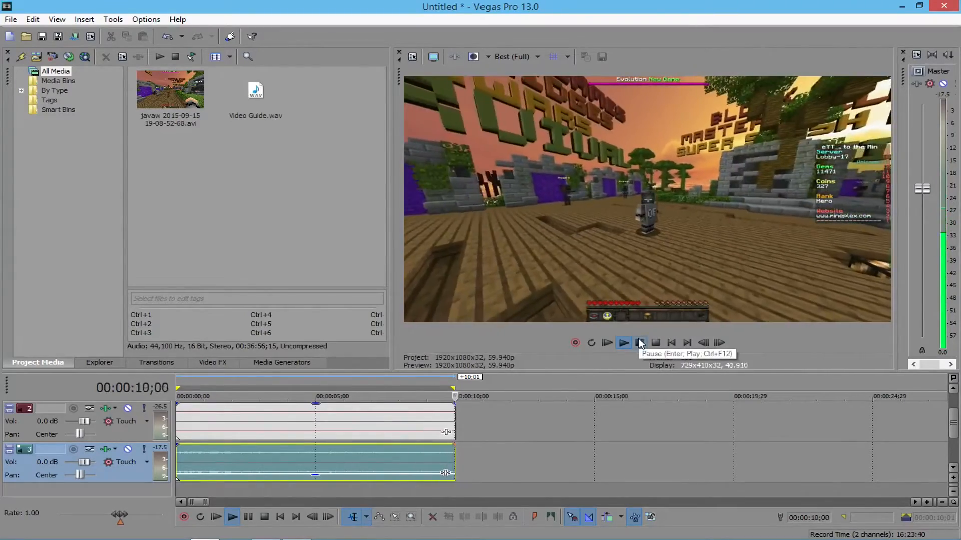
left_click(640, 343)
left_click_drag(389, 379, 311, 382)
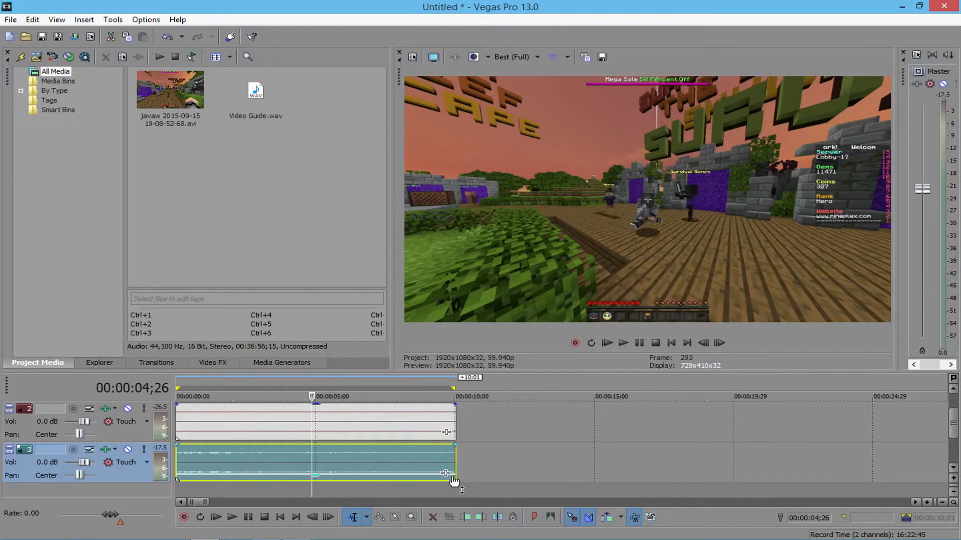
Add a fade-out over about the last second of the Video Guide audio event and return the playback cursor to the start.
left_click_drag(456, 473, 422, 472)
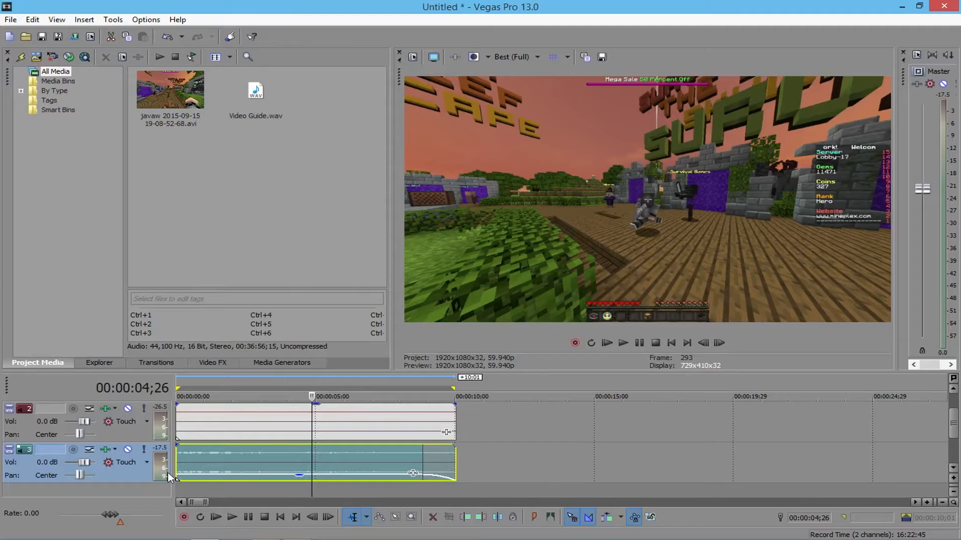
left_click_drag(192, 481, 191, 480)
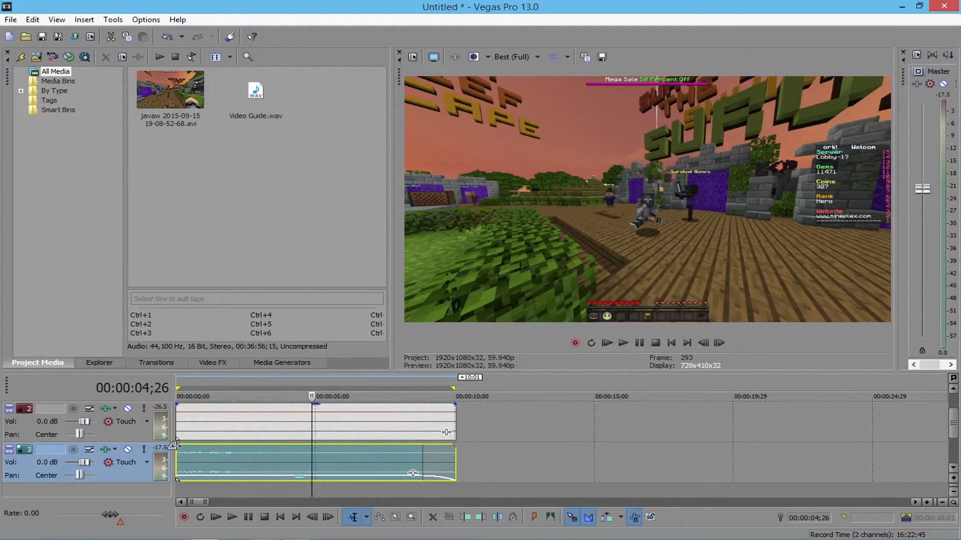
left_click(175, 446)
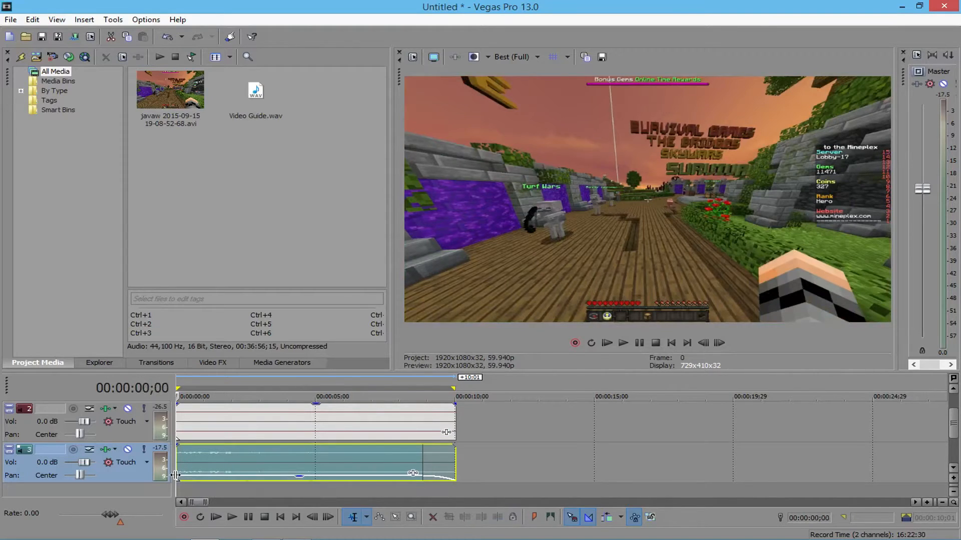
Add a fade-in of about half a second to the Video Guide audio event and set its curve to smooth.
left_click_drag(609, 464, 598, 465)
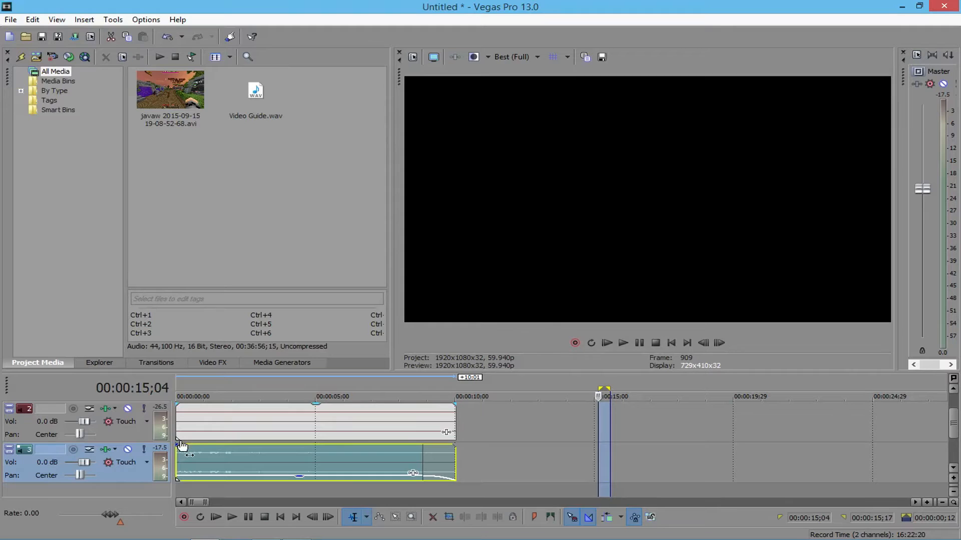
left_click_drag(179, 445, 192, 444)
left_click(181, 391)
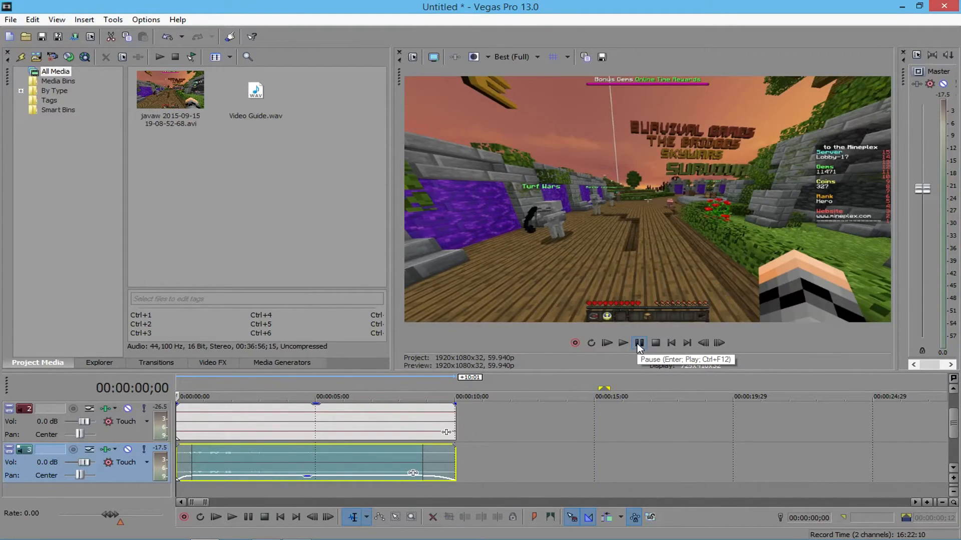
right_click(189, 463)
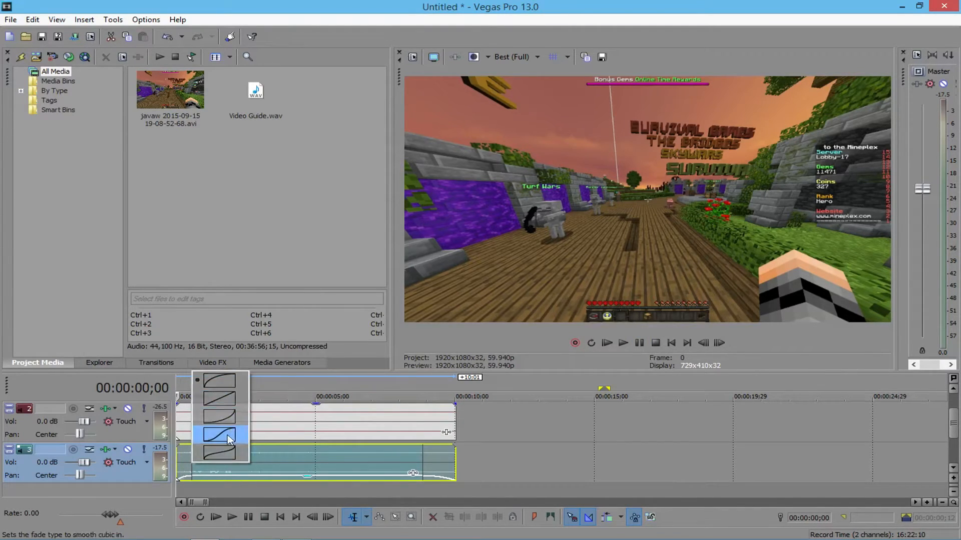
left_click(227, 434)
Play the opening of the project to check the audio fade-in, pause it and return the playback cursor to the start.
key("space")
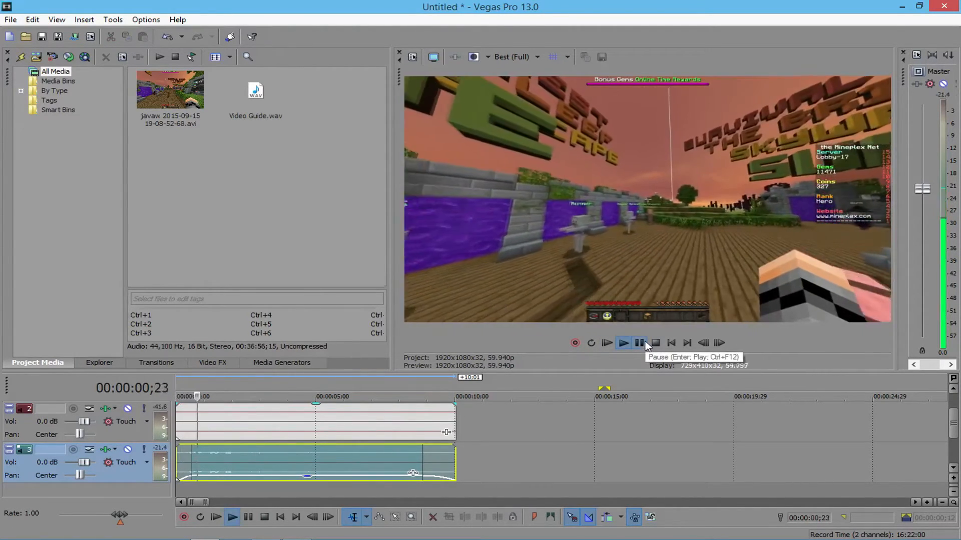
left_click(640, 344)
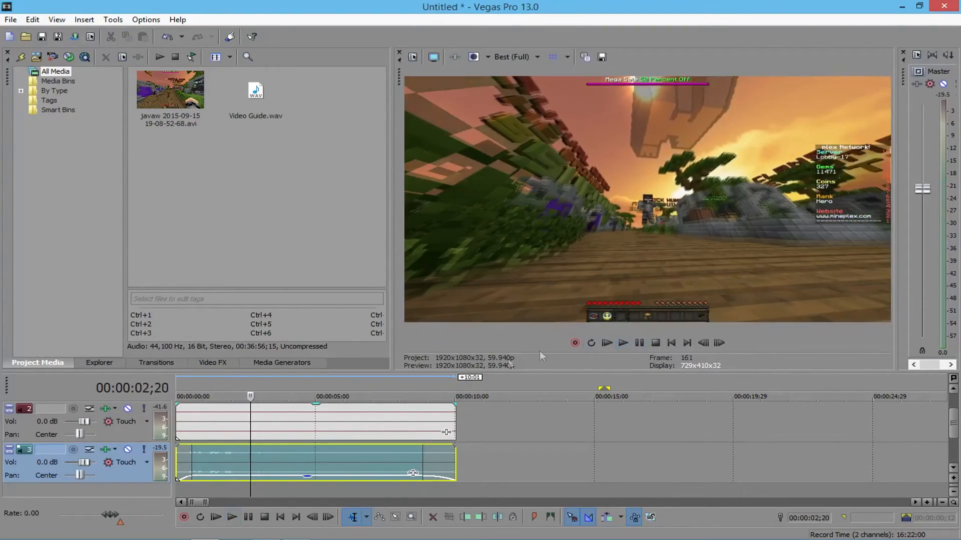
left_click_drag(455, 389, 483, 411)
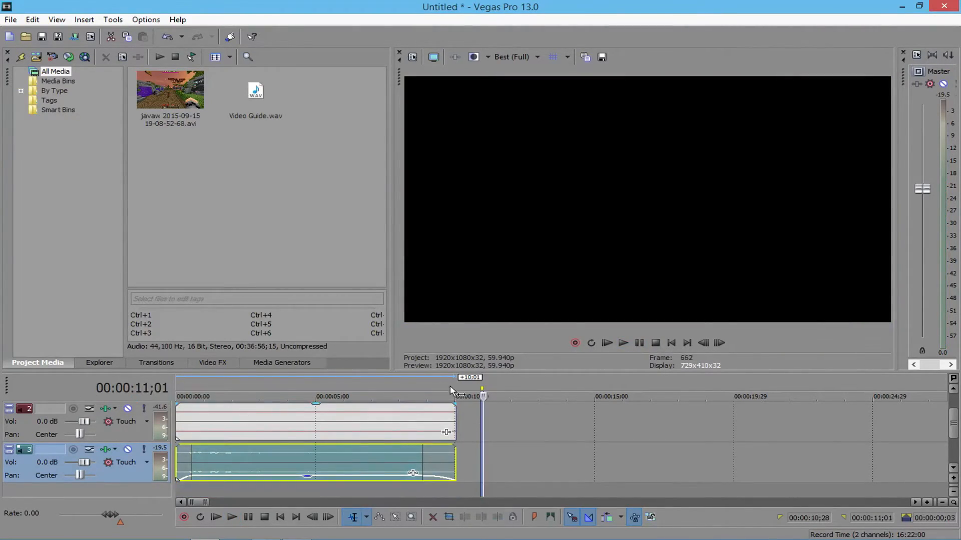
left_click(455, 389)
left_click(178, 390)
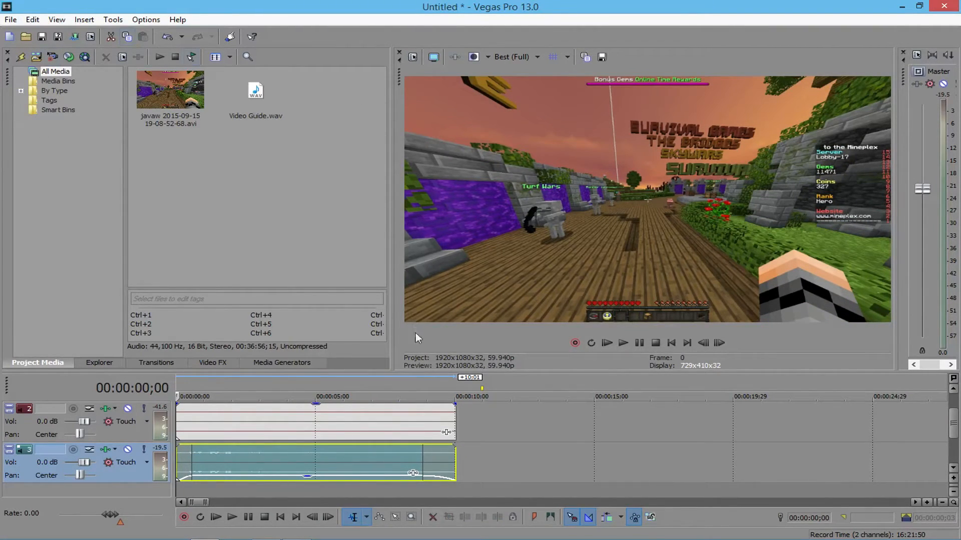
Open the Render As settings and list all output formats instead of favorites only.
left_click(10, 19)
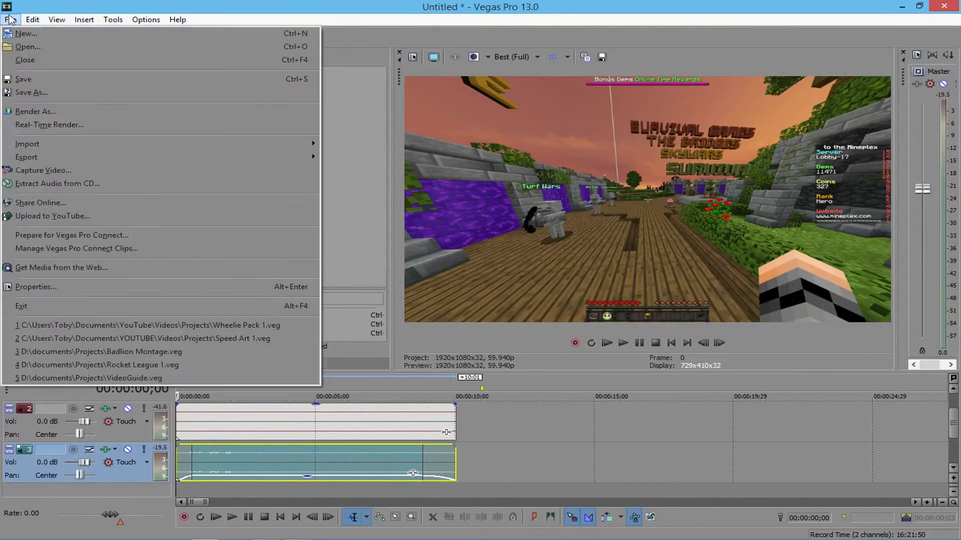
left_click(36, 112)
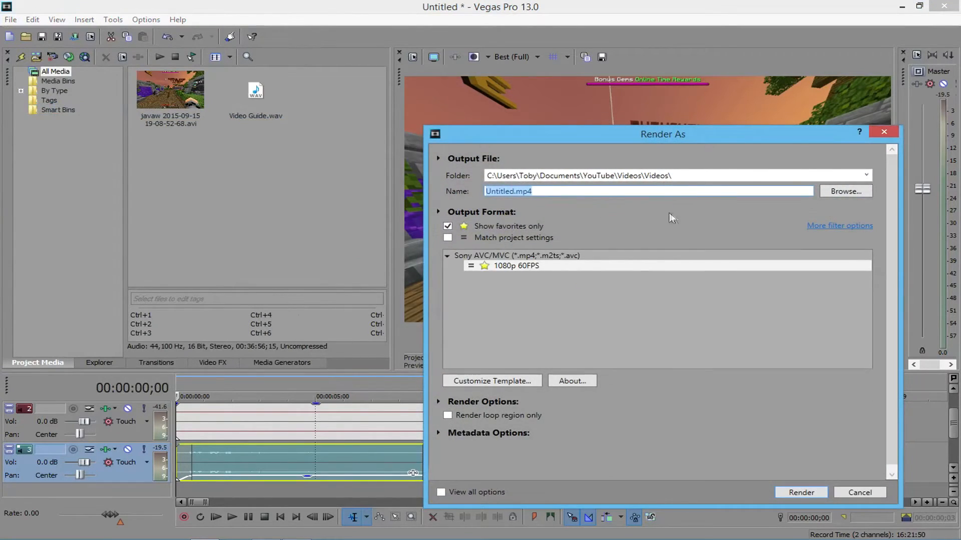
left_click(608, 290)
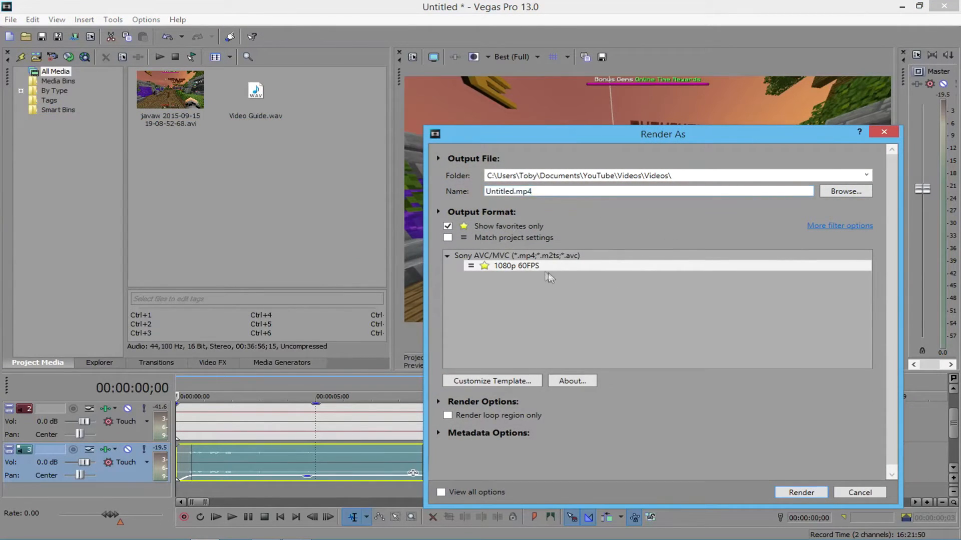
left_click(743, 174)
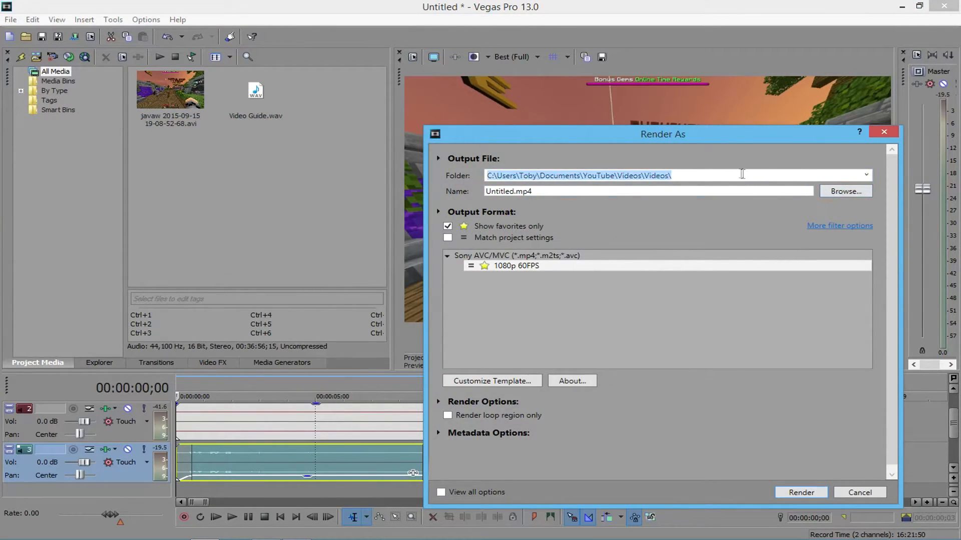
left_click(652, 232)
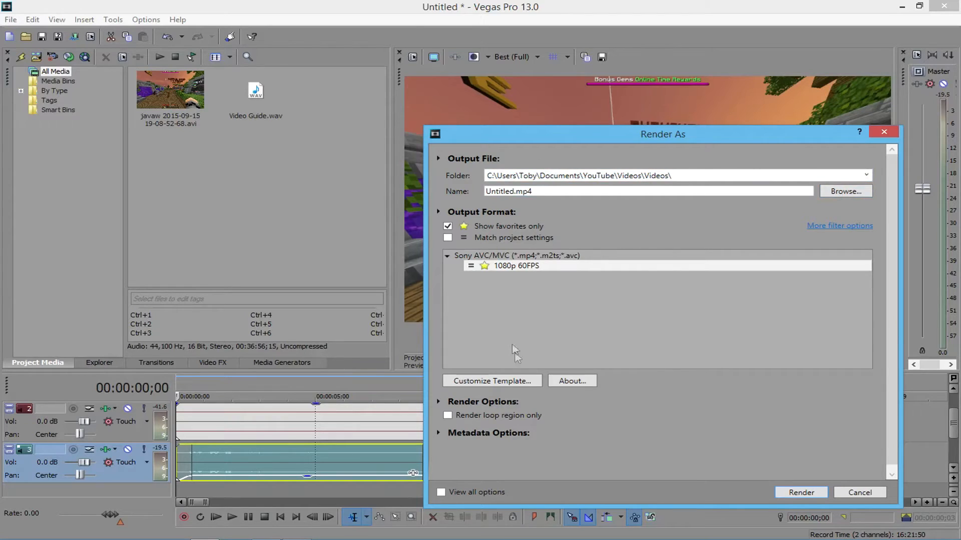
left_click(448, 228)
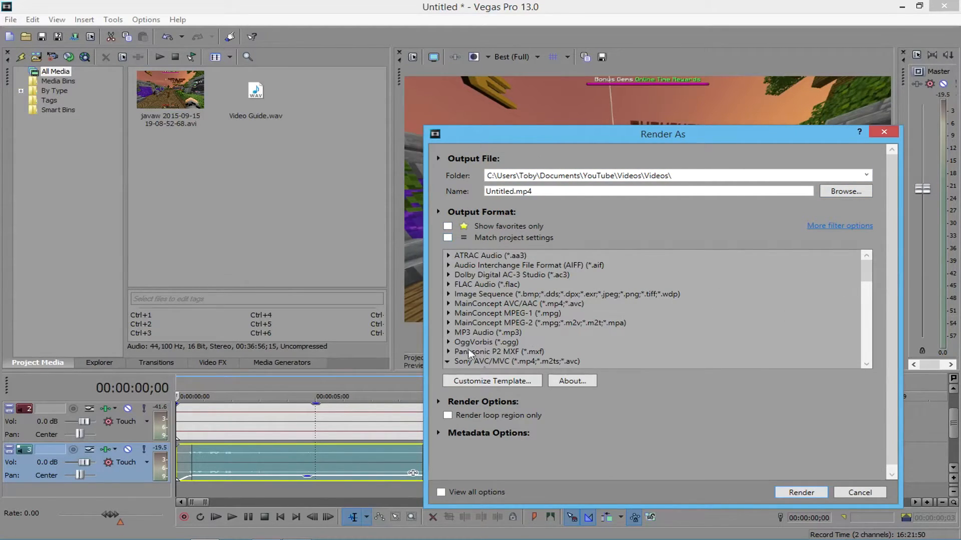
Expand the MainConcept AVC/AAC render formats and select the Internet HD 1080p template.
left_click(449, 304)
left_click(448, 304)
left_click(497, 322)
left_click_drag(497, 319, 502, 304)
left_click(525, 326)
left_click(457, 305)
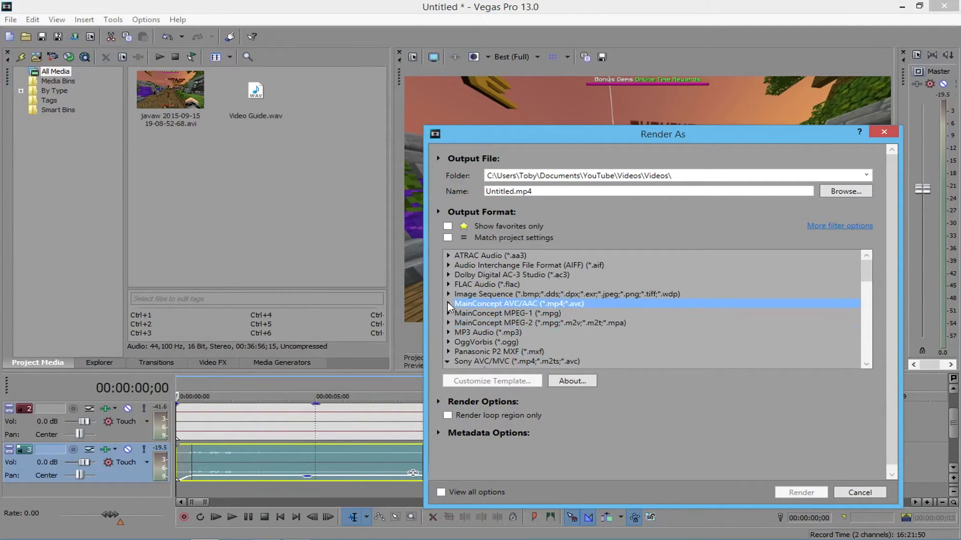
left_click(447, 303)
scroll(867, 269, "down", 5)
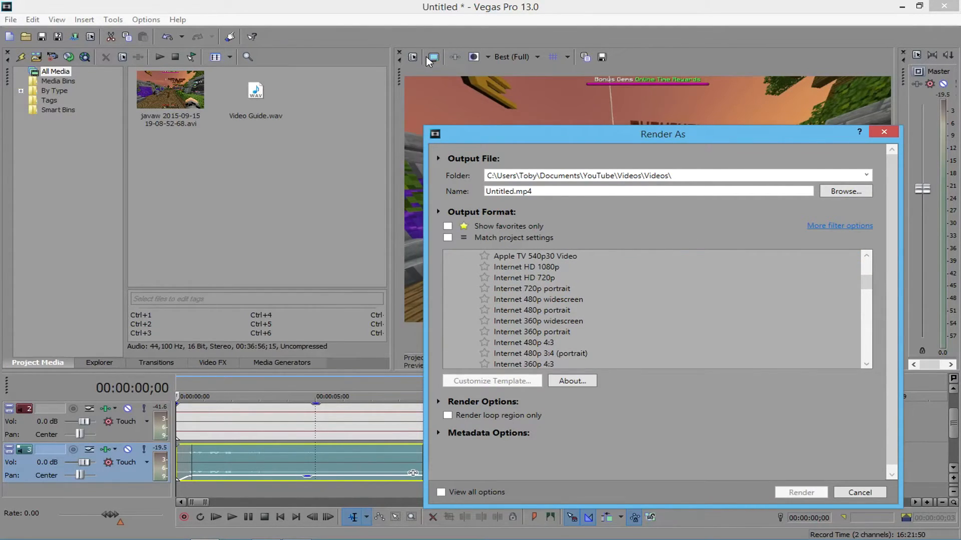
left_click_drag(562, 288, 559, 276)
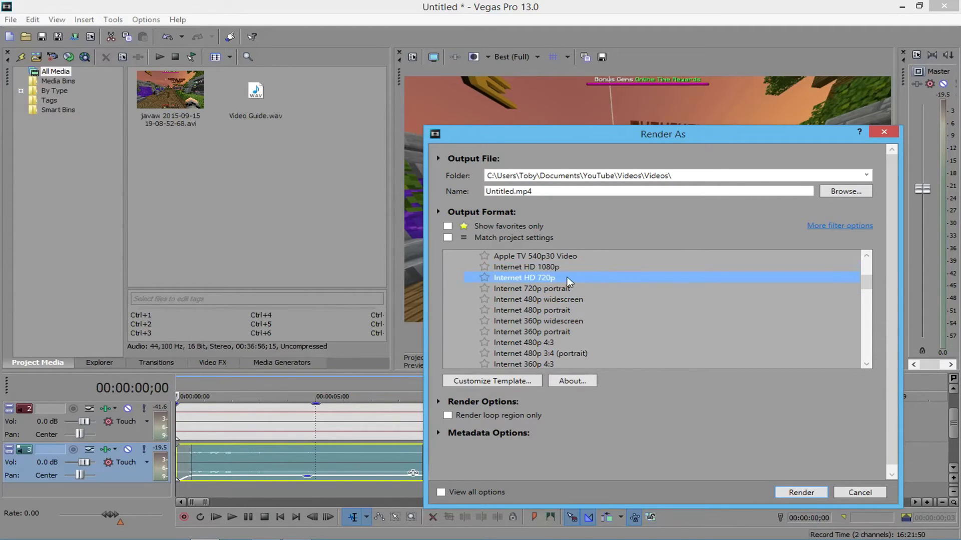
left_click(547, 267)
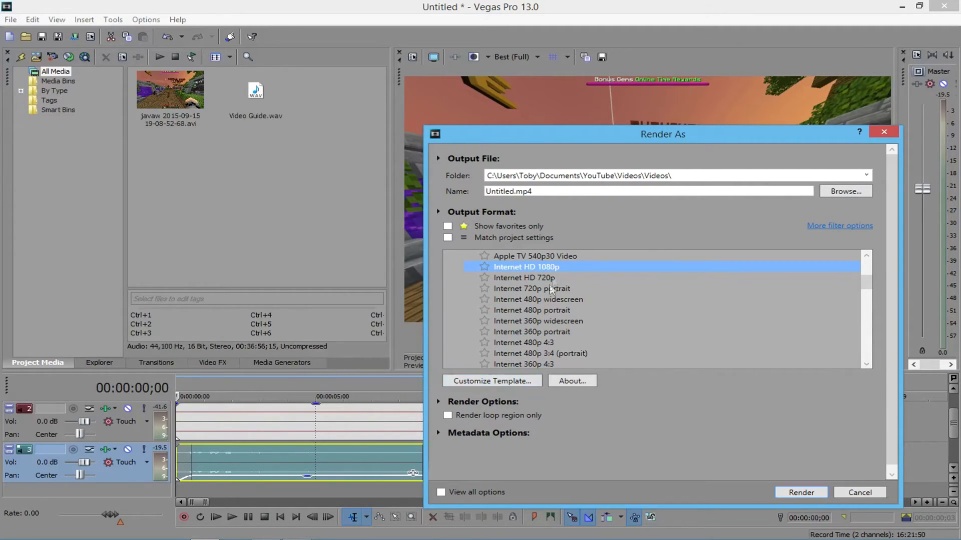
left_click(519, 365)
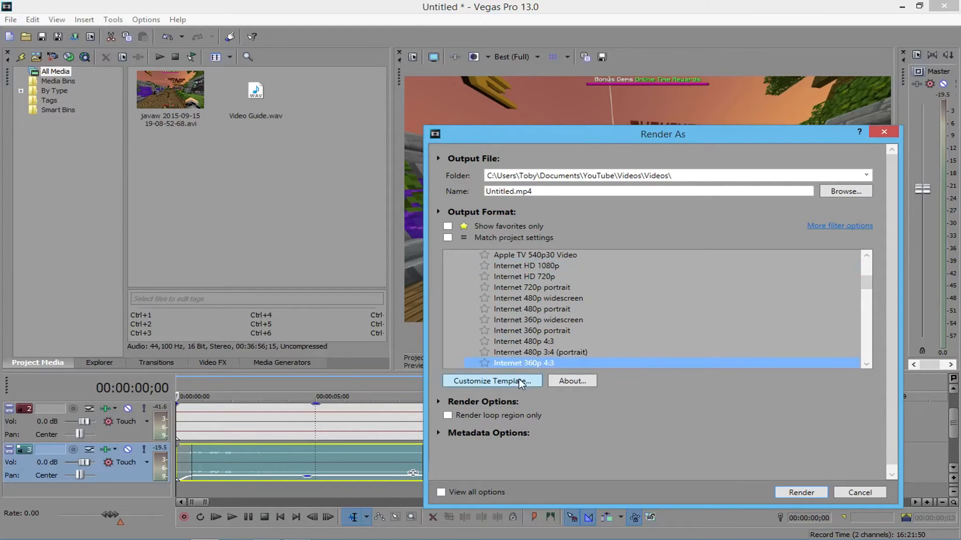
left_click(535, 265)
Open the Internet HD 1080p template for customizing and examine its frame size and profile options.
left_click(492, 381)
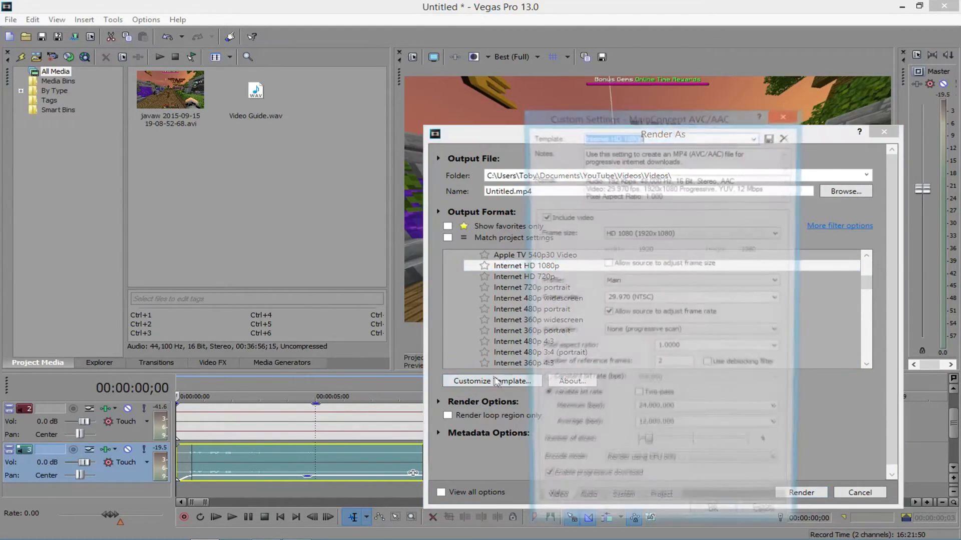
left_click(659, 137)
left_click_drag(660, 136, 544, 127)
left_click(650, 140)
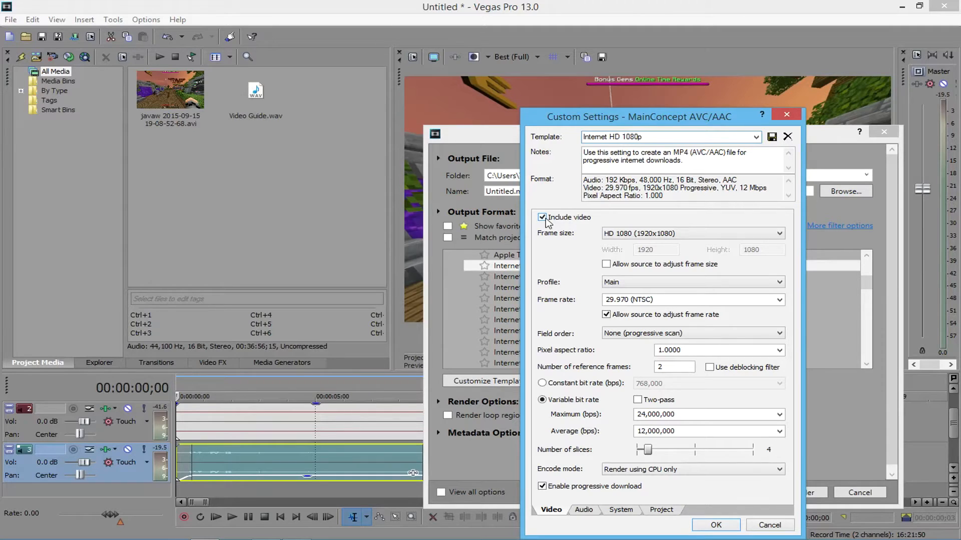
left_click(611, 234)
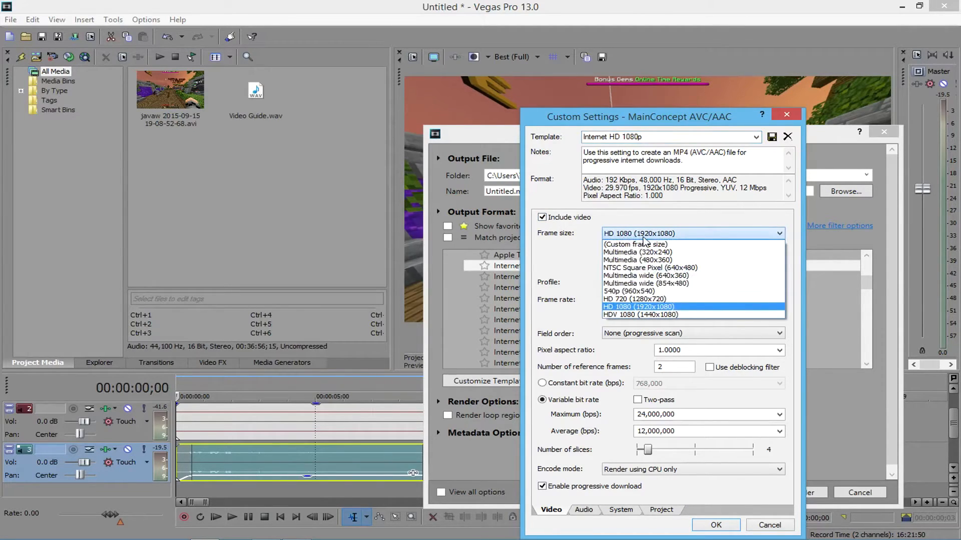
left_click(642, 237)
left_click(644, 238)
left_click(644, 238)
left_click(644, 238)
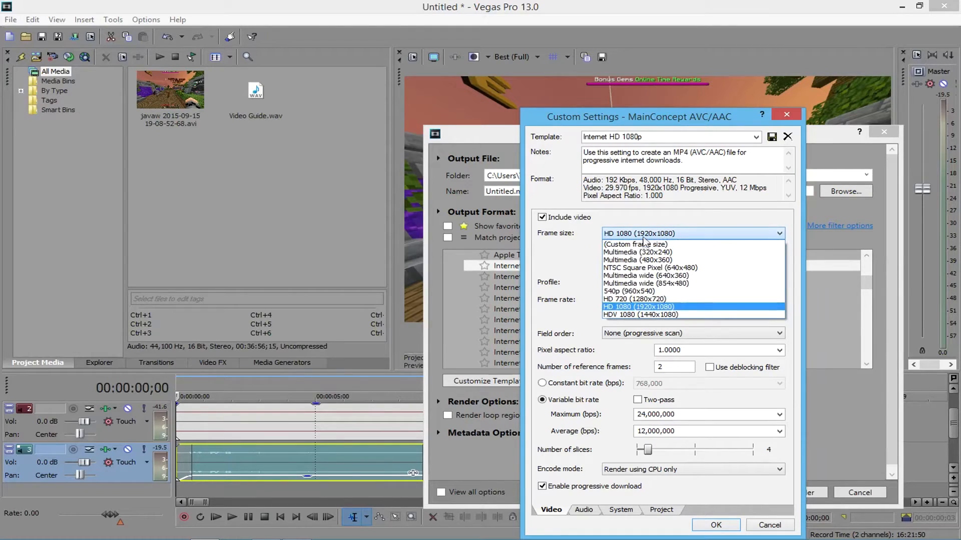
left_click(646, 307)
left_click(655, 233)
left_click(660, 234)
left_click(656, 283)
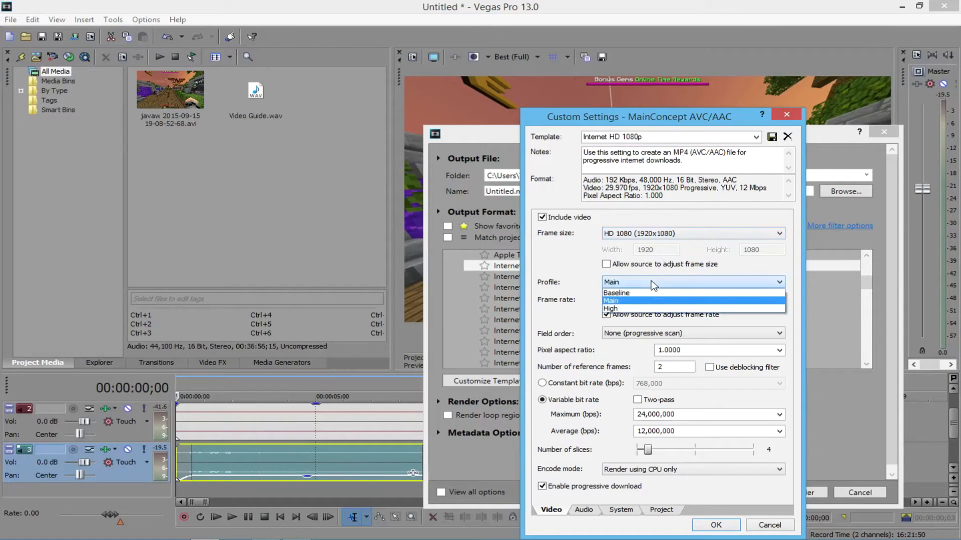
left_click(653, 283)
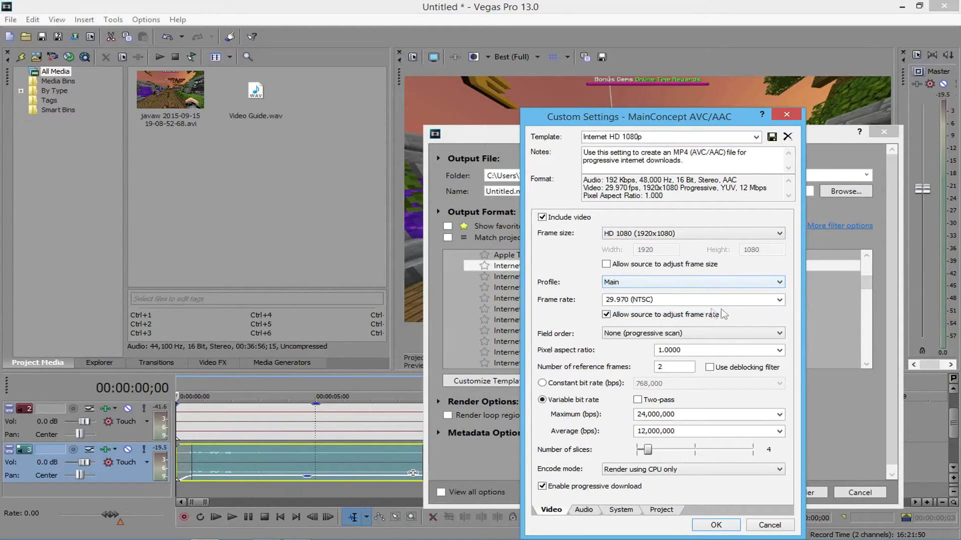
Try to enter a custom frame rate beginning with 59 for the Internet HD 1080p template.
left_click(779, 299)
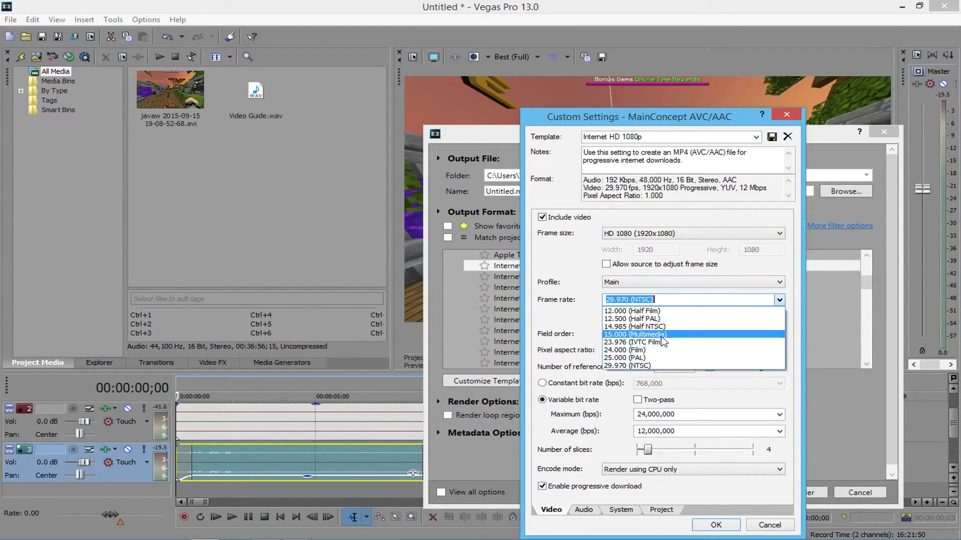
left_click(664, 298)
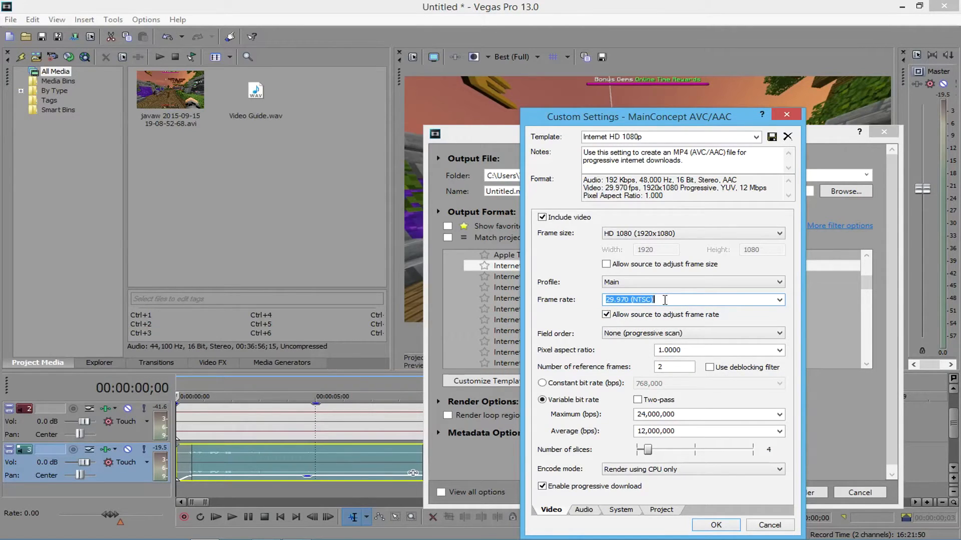
type("59.")
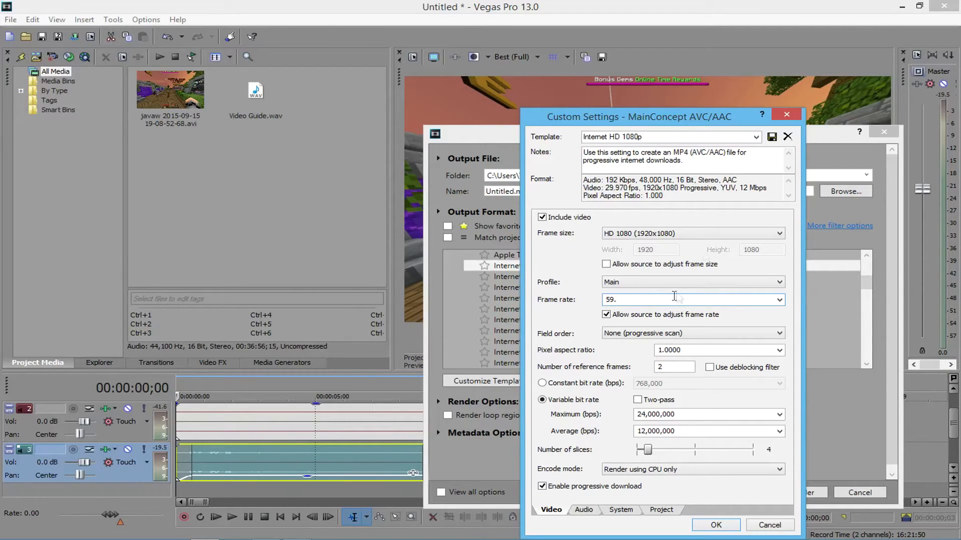
Discard the render settings and check the exact frame rate in the project properties.
left_click(781, 115)
left_click(889, 132)
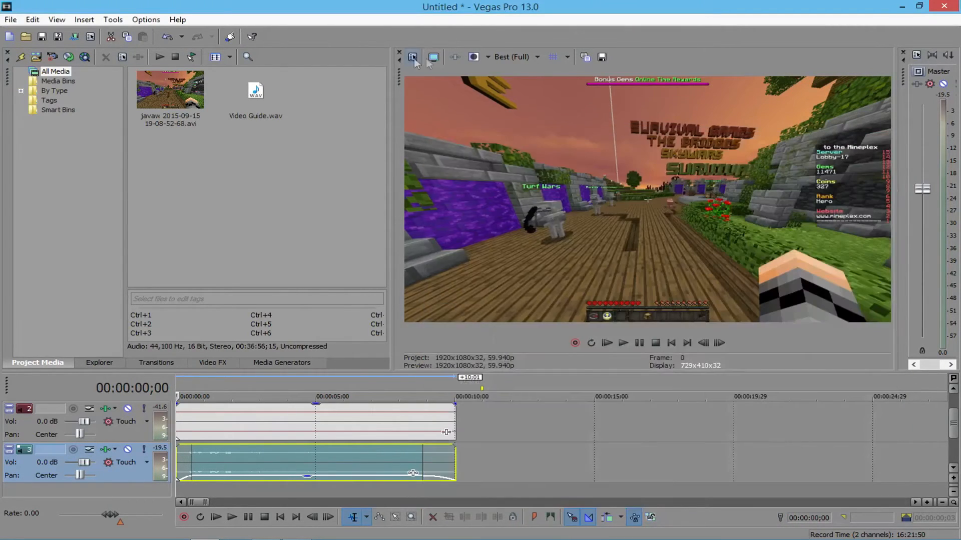
left_click(412, 57)
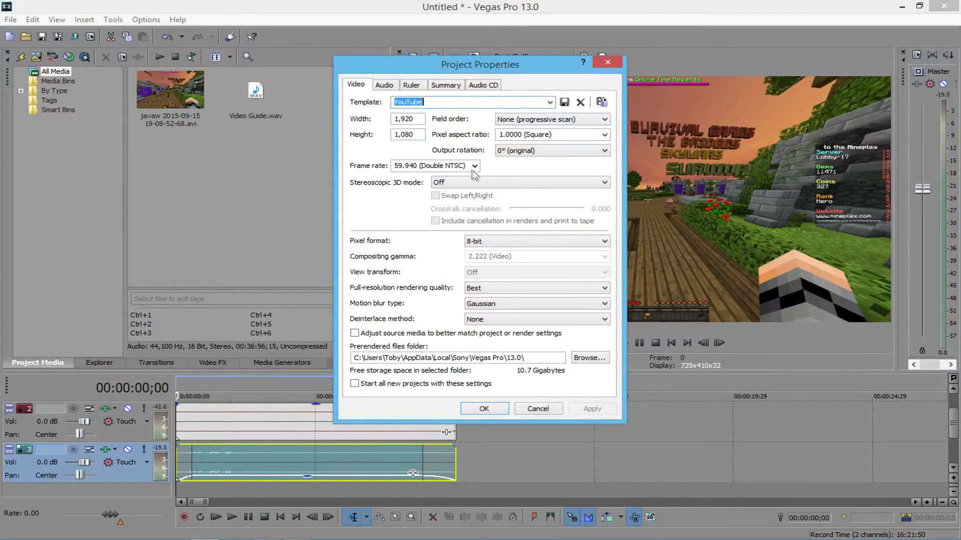
left_click(607, 63)
Reopen the Render As settings with all formats listed and select MainConcept AVC/AAC's Internet HD 1080p template.
left_click(10, 19)
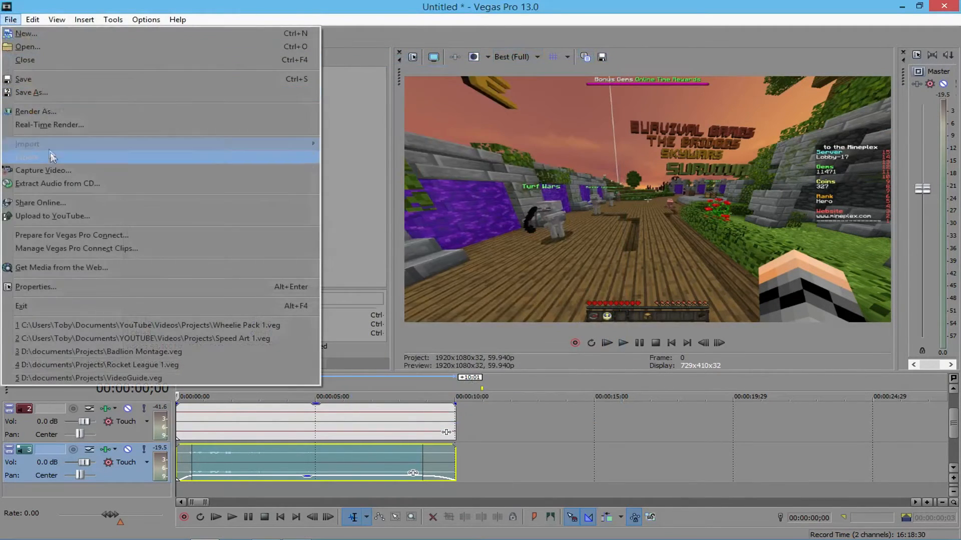
left_click(38, 104)
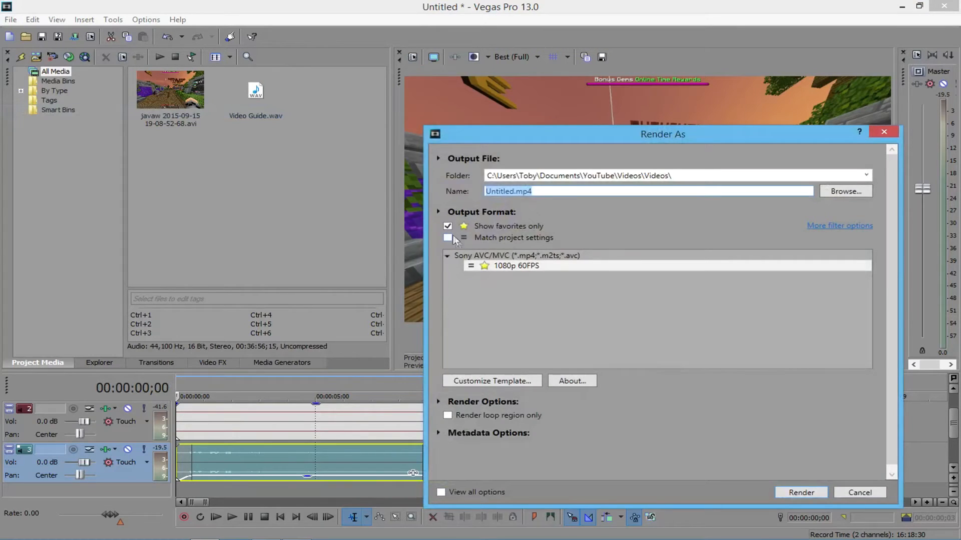
left_click(448, 226)
left_click(448, 304)
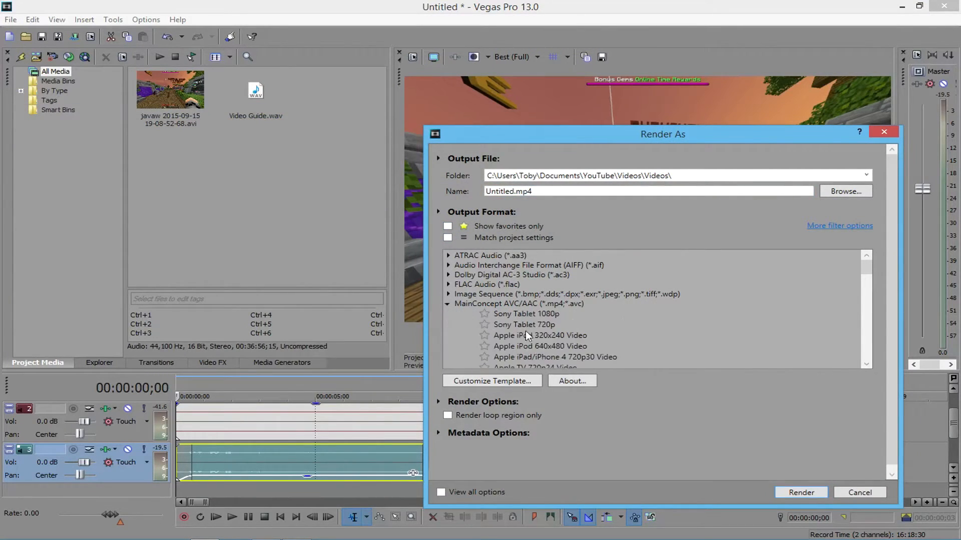
scroll(840, 290, "down", 2)
left_click(541, 335)
Customize the Internet HD 1080p template with a frame rate of 59.940 (Double NTSC).
left_click(518, 380)
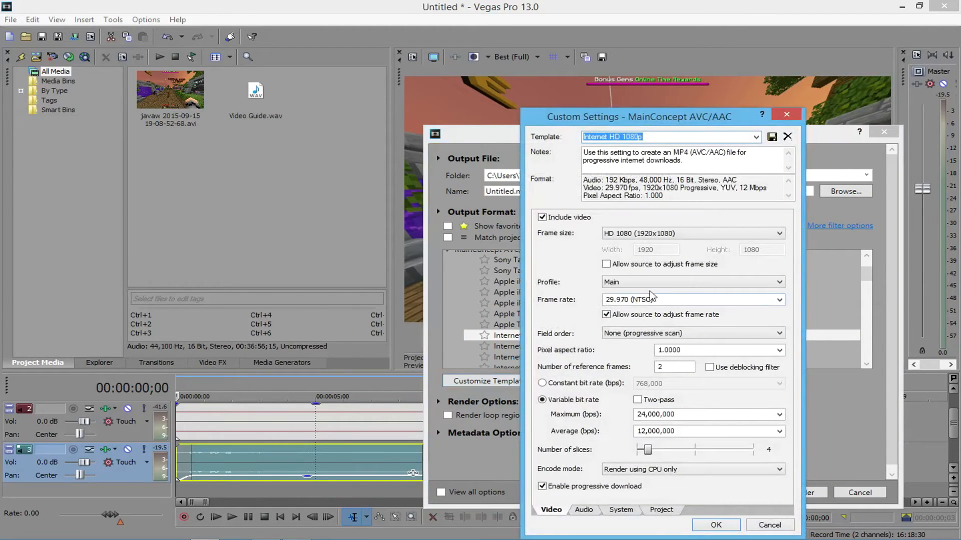
left_click(658, 299)
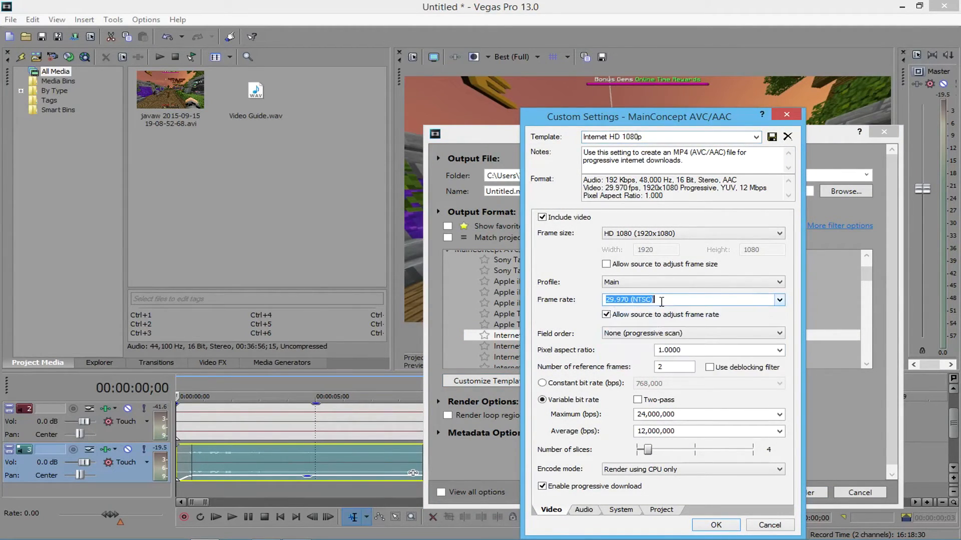
type("5")
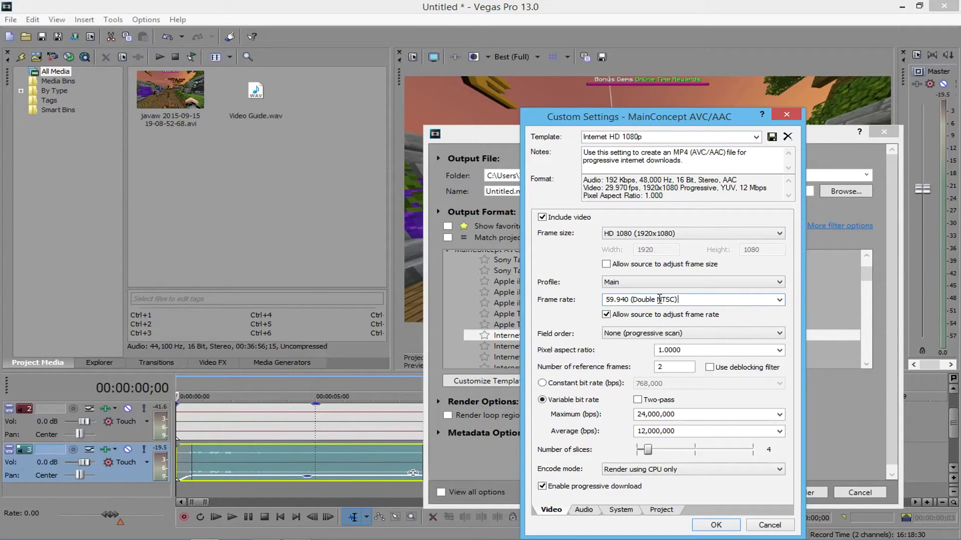
Disable source adjustment of the frame rate and keep the field order at None (progressive scan).
left_click(669, 315)
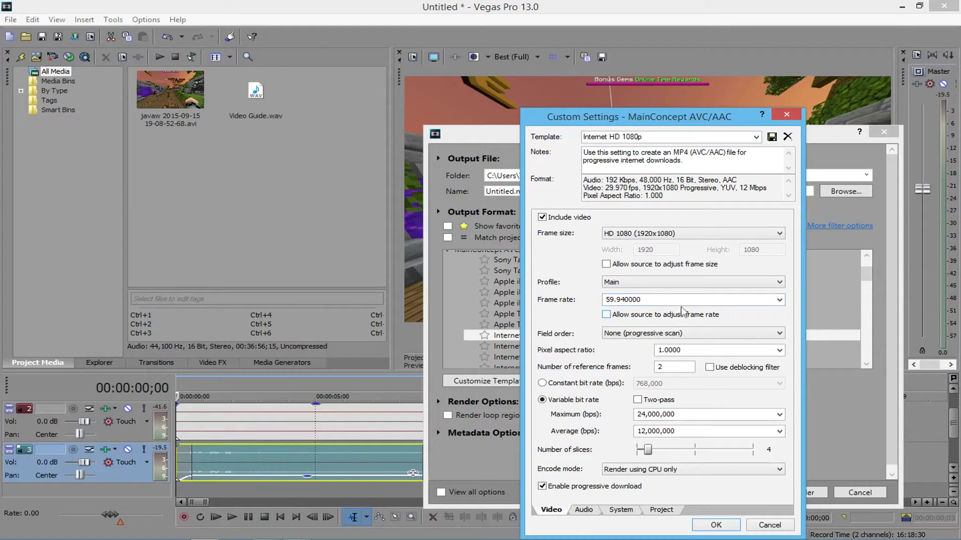
left_click(683, 333)
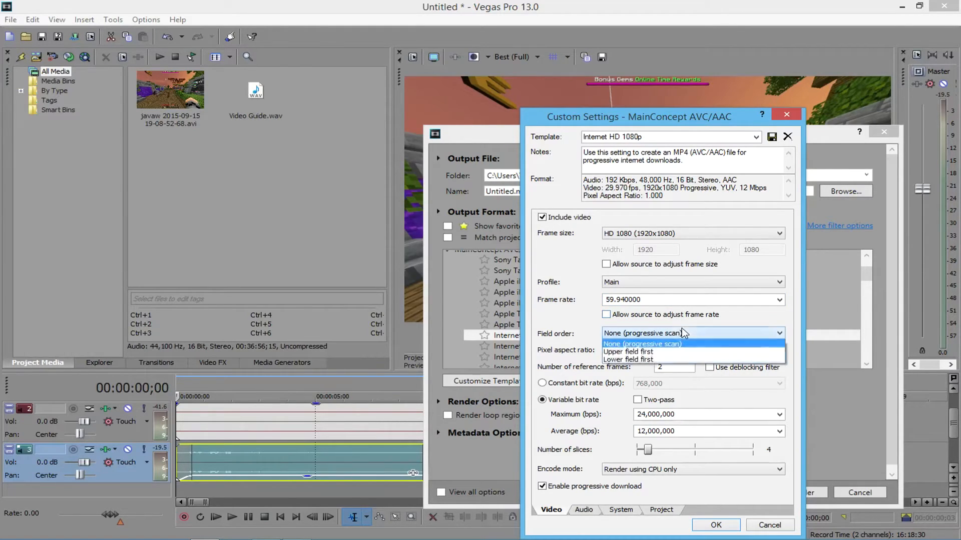
left_click(645, 341)
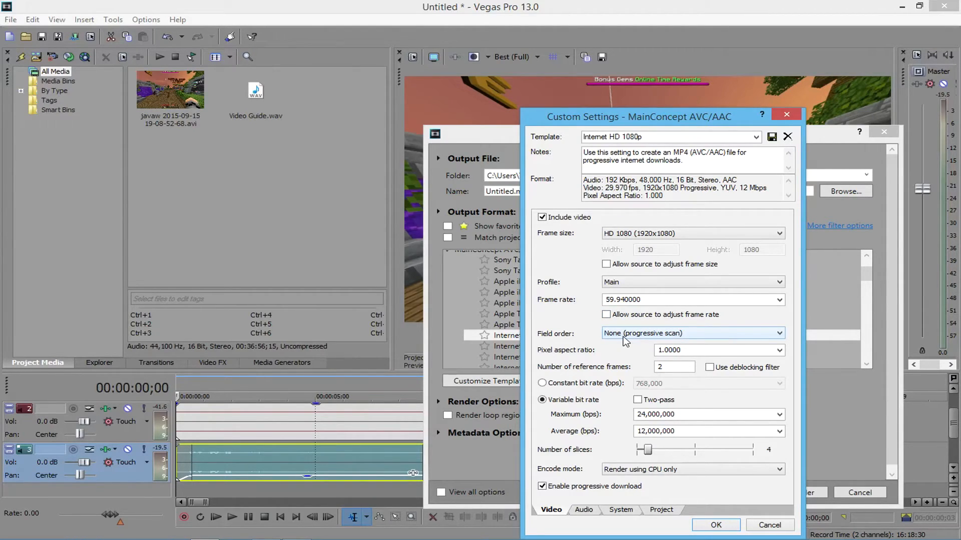
left_click(623, 336)
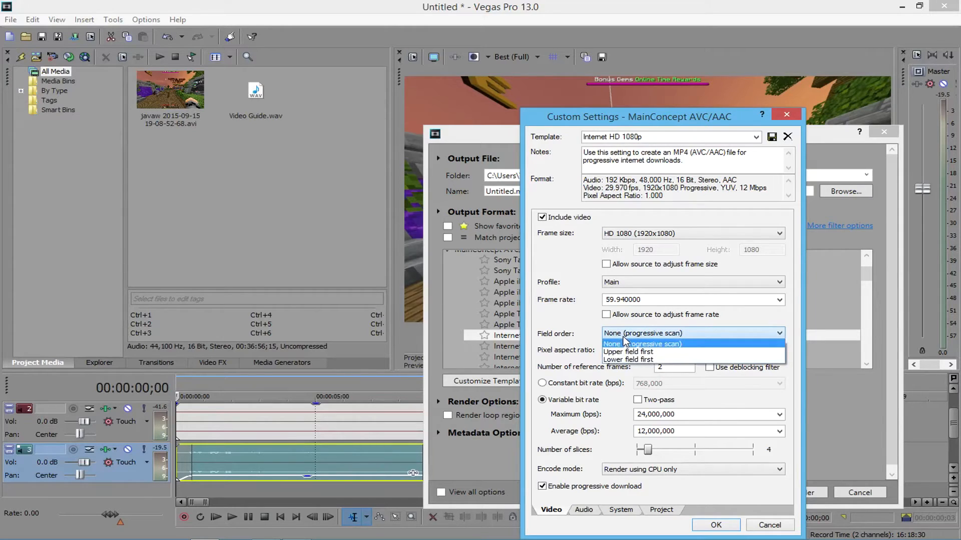
left_click(623, 341)
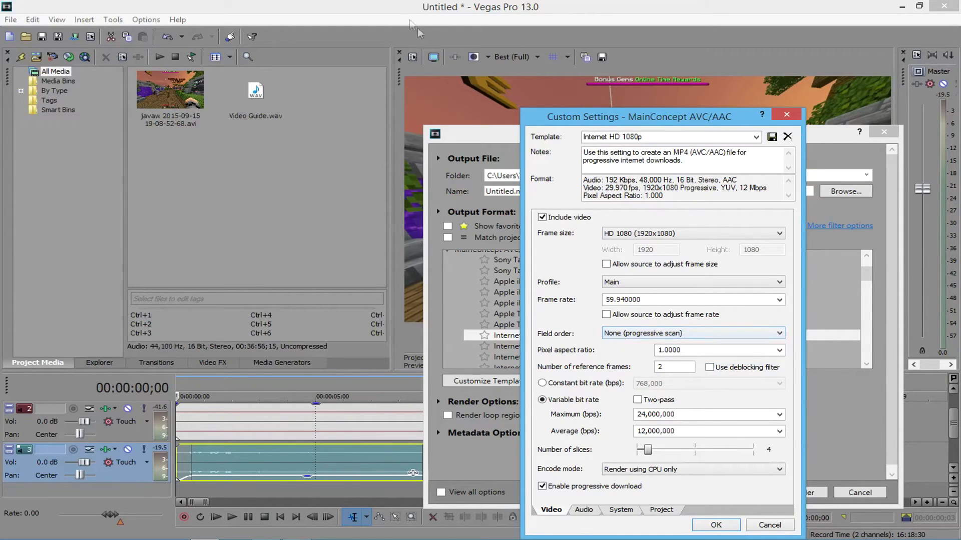
Keep the pixel aspect ratio at 1.0000 and select the number of reference frames.
left_click(779, 353)
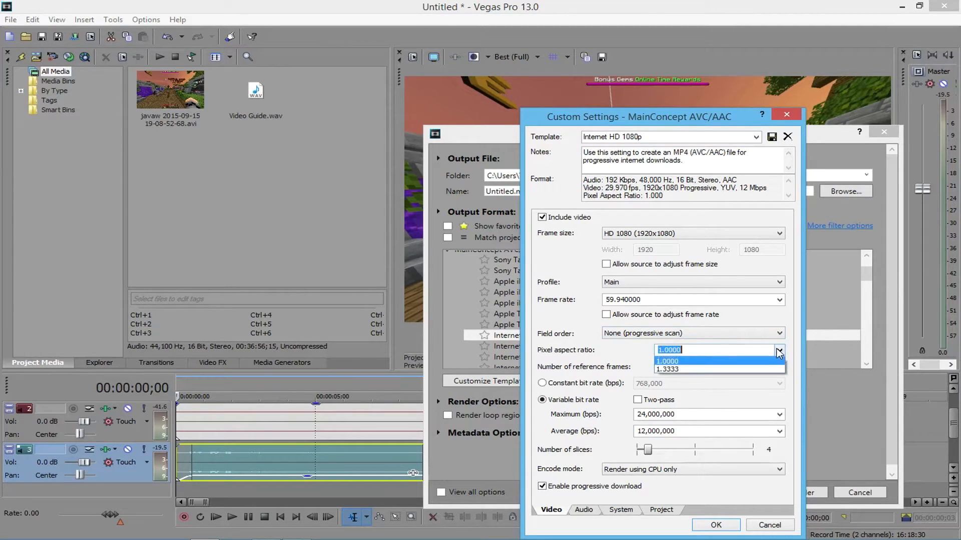
left_click(749, 364)
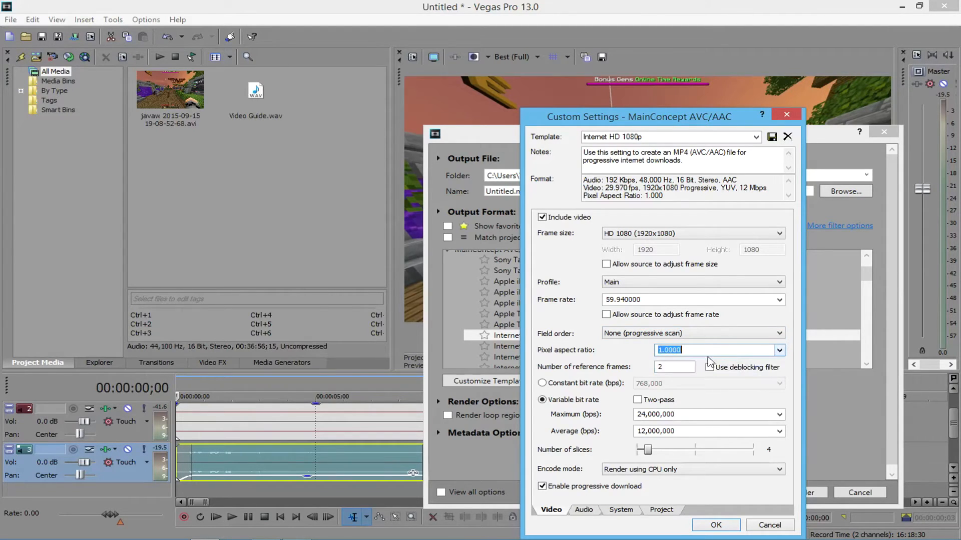
left_click(673, 368)
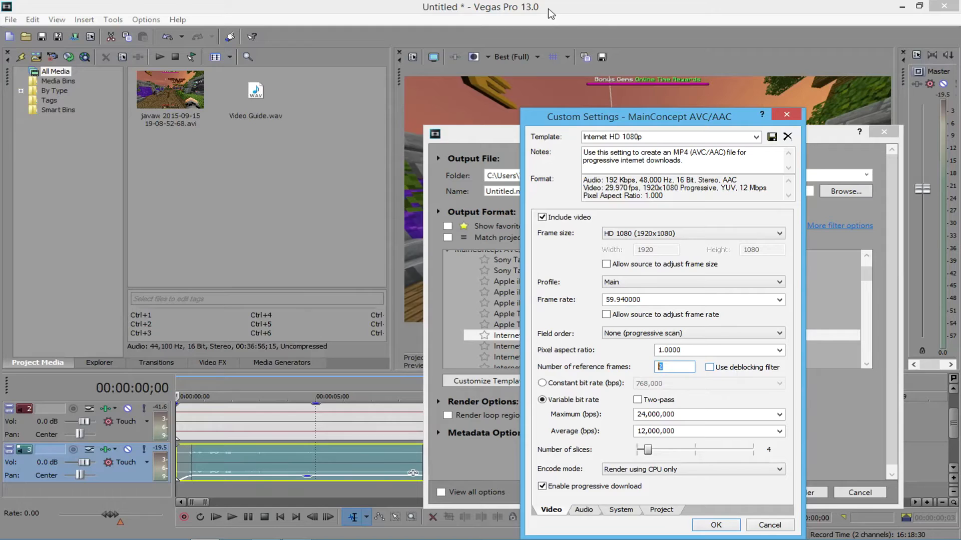
Review the variable bit rate options, including the available maximum and average rates.
left_click(575, 398)
left_click(755, 415)
left_click(638, 401)
left_click(766, 414)
left_click_drag(708, 434, 649, 440)
left_click(693, 431)
left_click(779, 432)
left_click(779, 432)
left_click(779, 415)
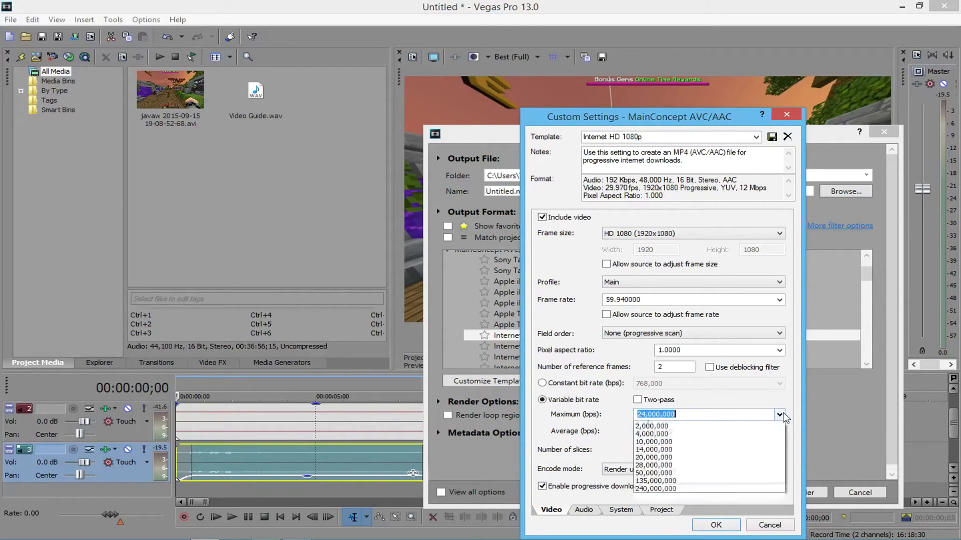
left_click(780, 415)
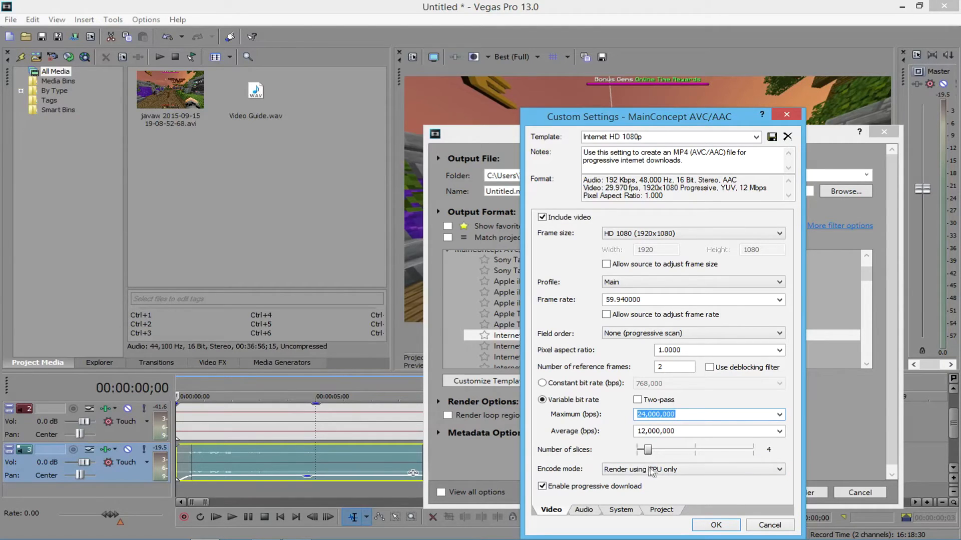
Review the encode mode and check which GPU acceleration the system supports.
left_click(644, 470)
left_click(635, 473)
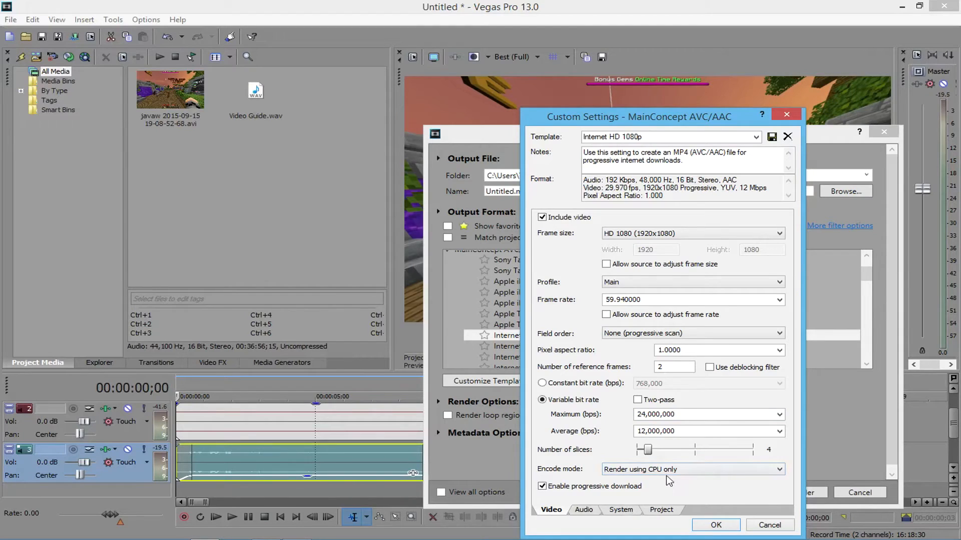
left_click(666, 473)
left_click(665, 473)
left_click(622, 510)
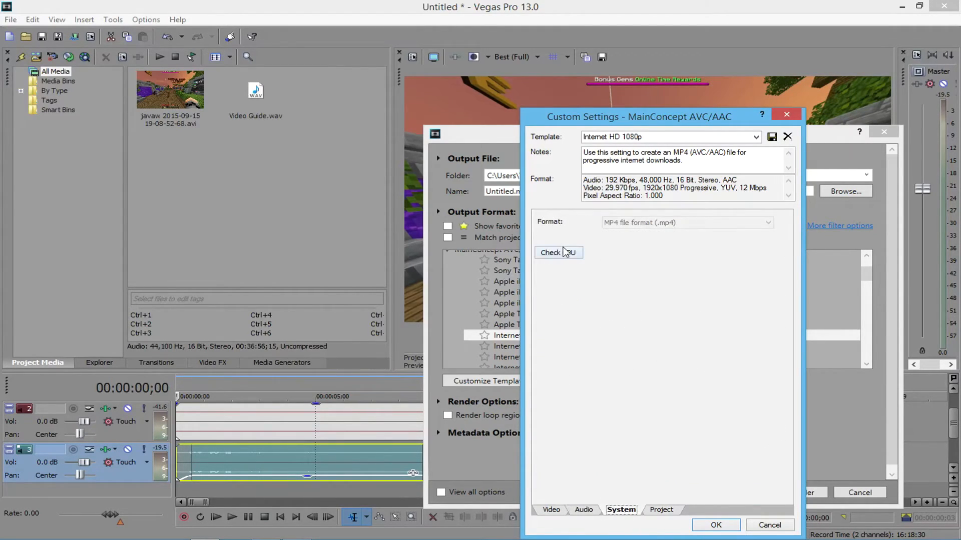
left_click(563, 251)
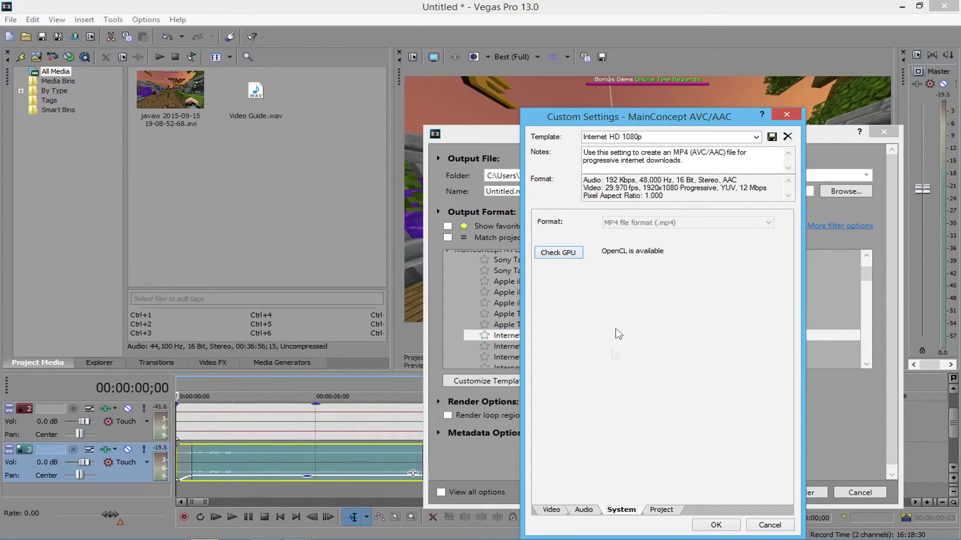
Set the template's encode mode to Render using OpenCL if available.
left_click(553, 510)
left_click(642, 469)
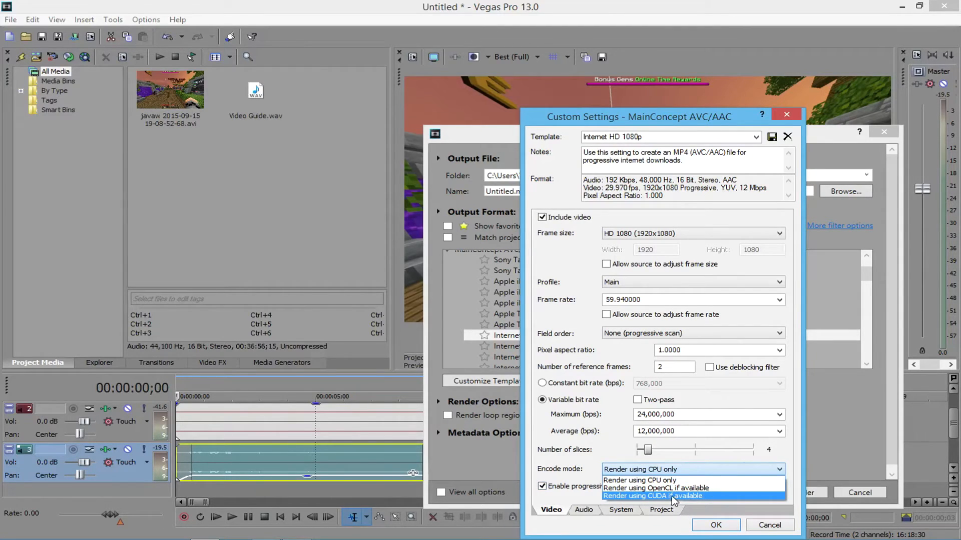
left_click(675, 479)
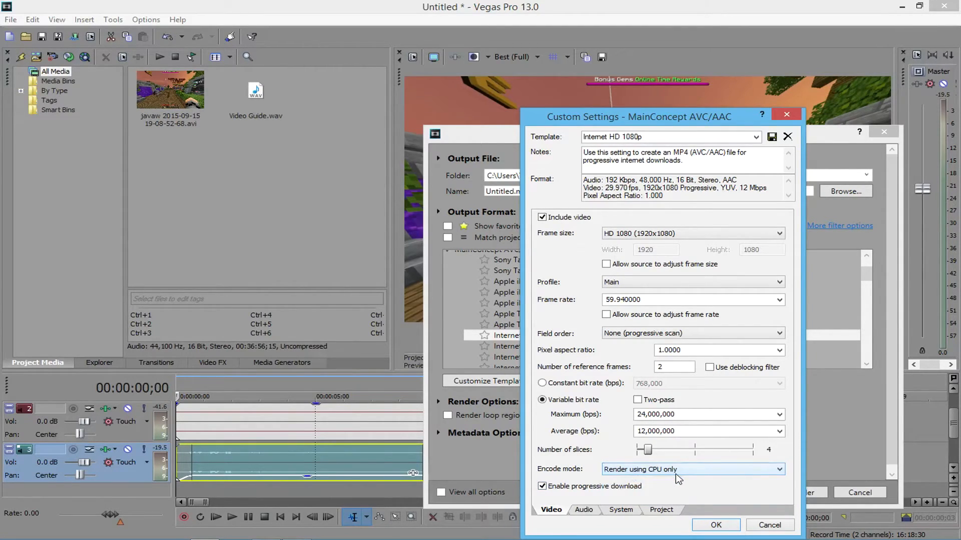
left_click(675, 473)
left_click(675, 473)
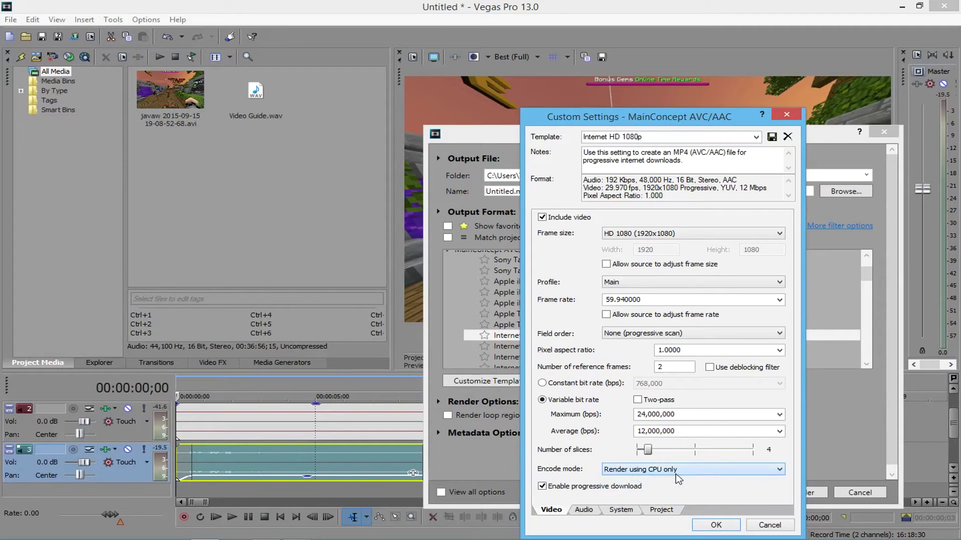
left_click(675, 474)
left_click(676, 473)
left_click(675, 473)
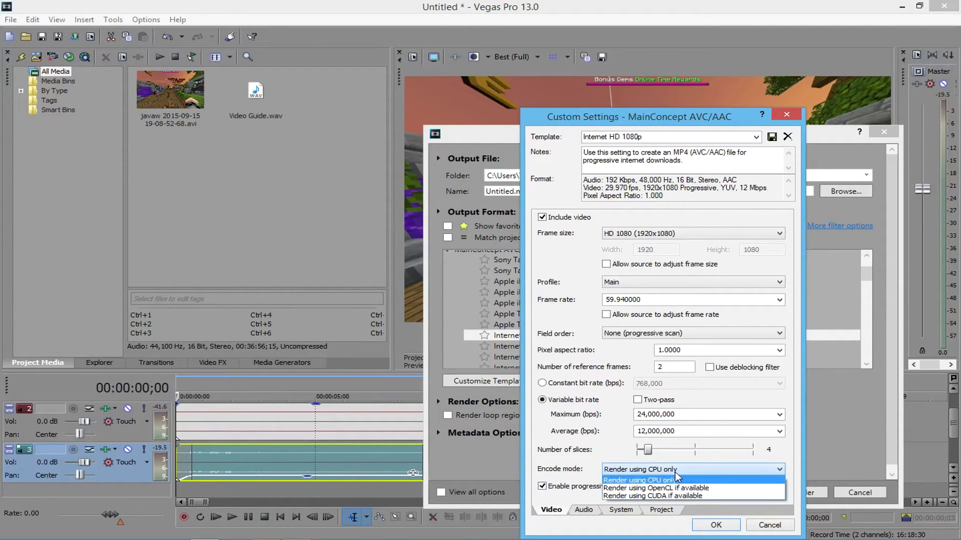
left_click(640, 472)
left_click(620, 473)
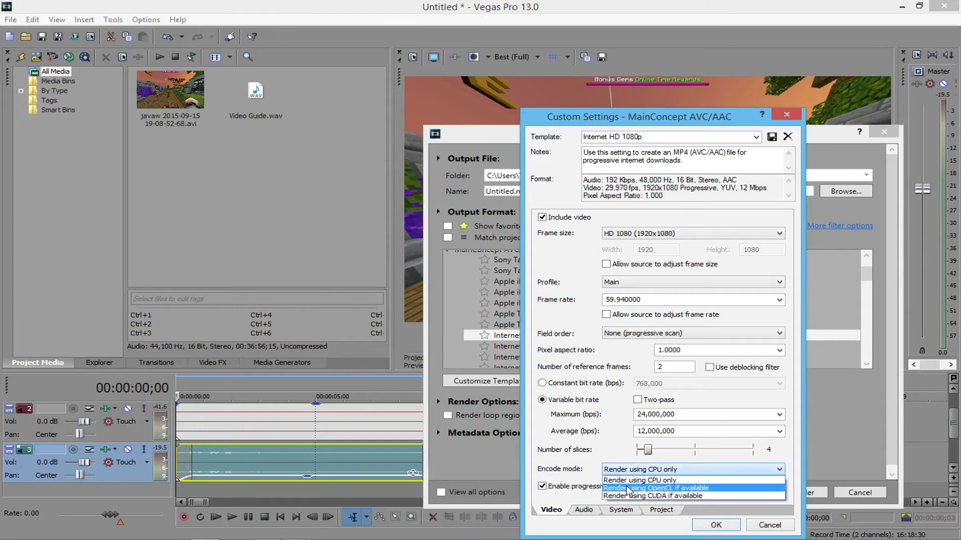
left_click(627, 488)
left_click(670, 474)
left_click(679, 474)
left_click(679, 474)
left_click(679, 474)
left_click(679, 475)
left_click(678, 474)
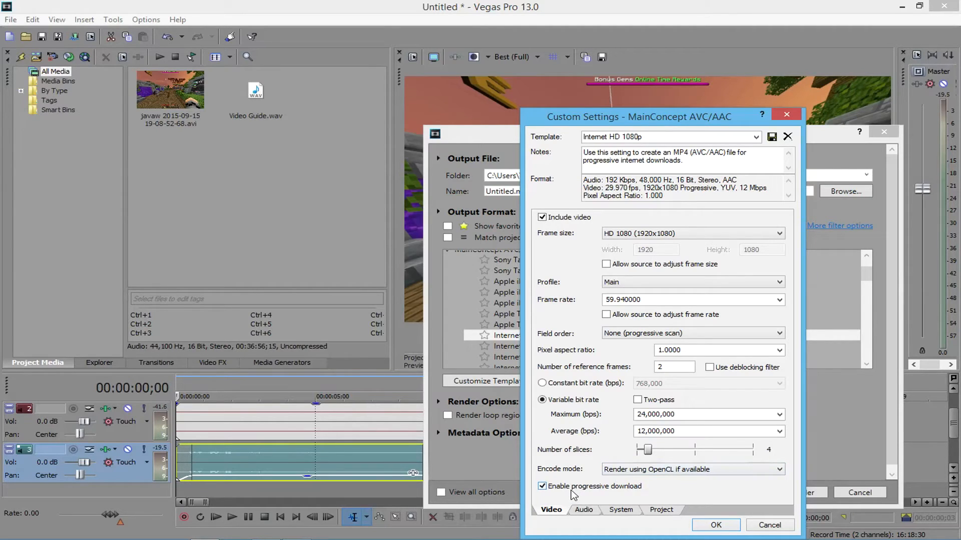
Review the template's audio sample rate and bit rate options without changing them.
left_click(586, 509)
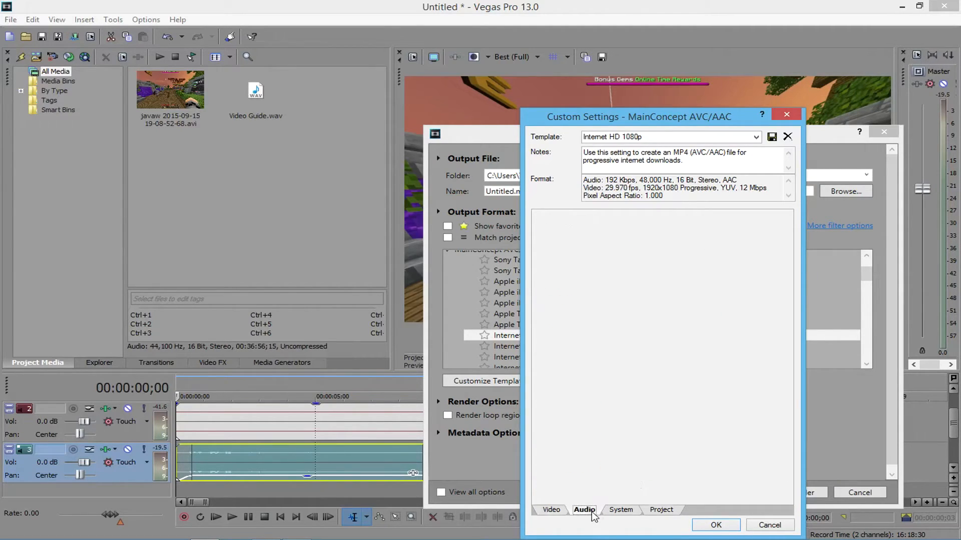
left_click(708, 233)
left_click(707, 235)
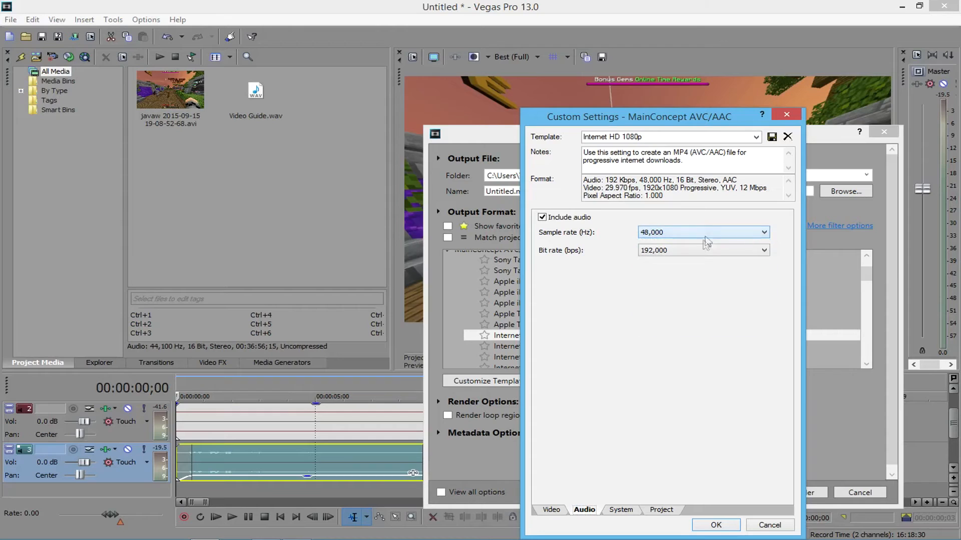
left_click(691, 251)
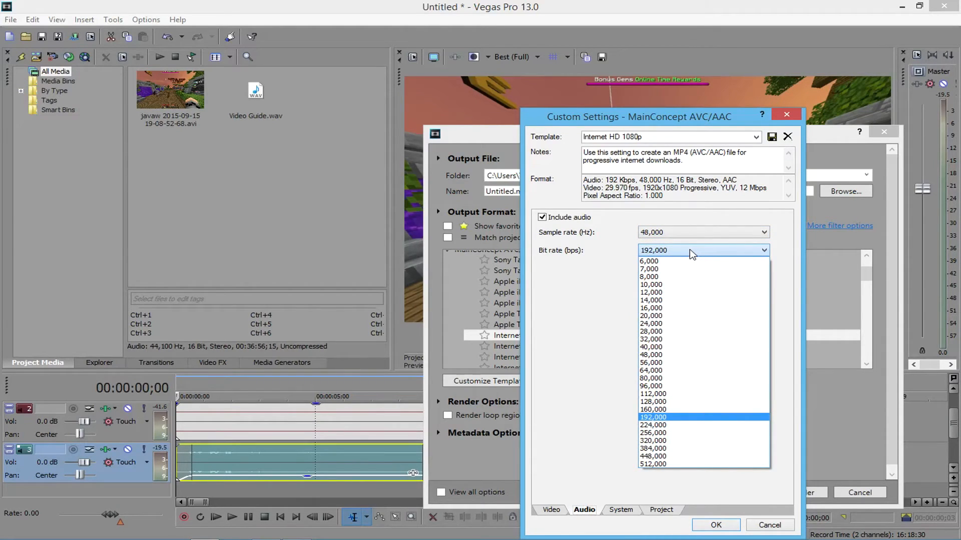
left_click(692, 251)
Set the template's video rendering quality to Best.
left_click(620, 510)
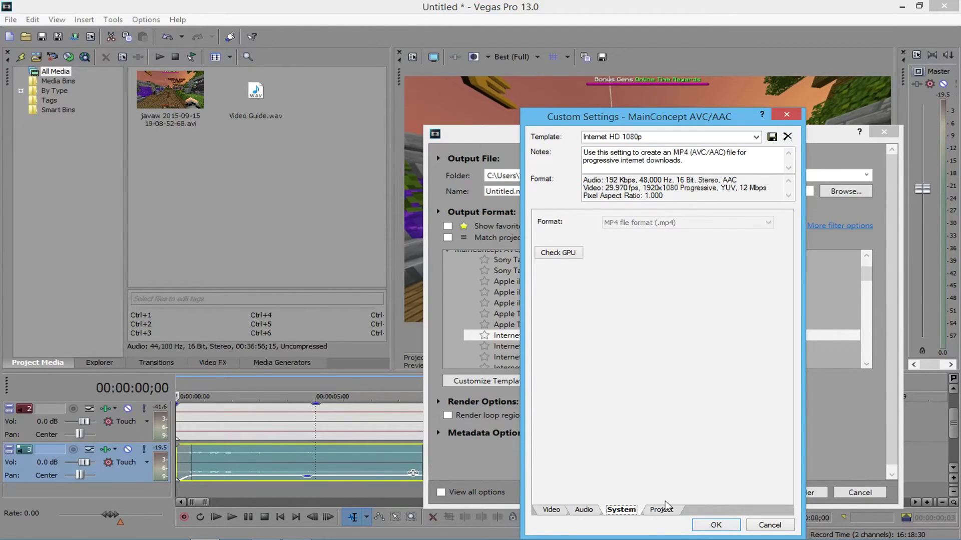
left_click(663, 510)
left_click(660, 223)
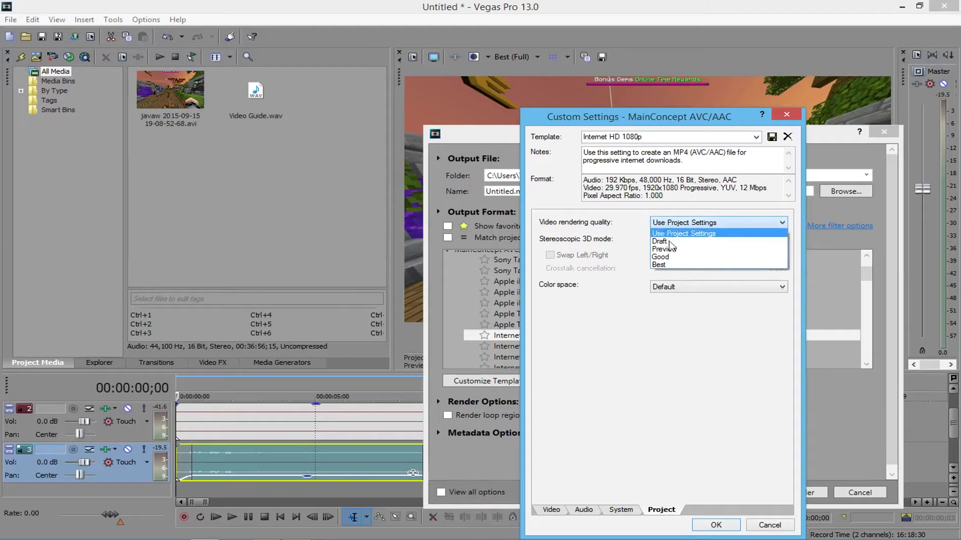
left_click(665, 269)
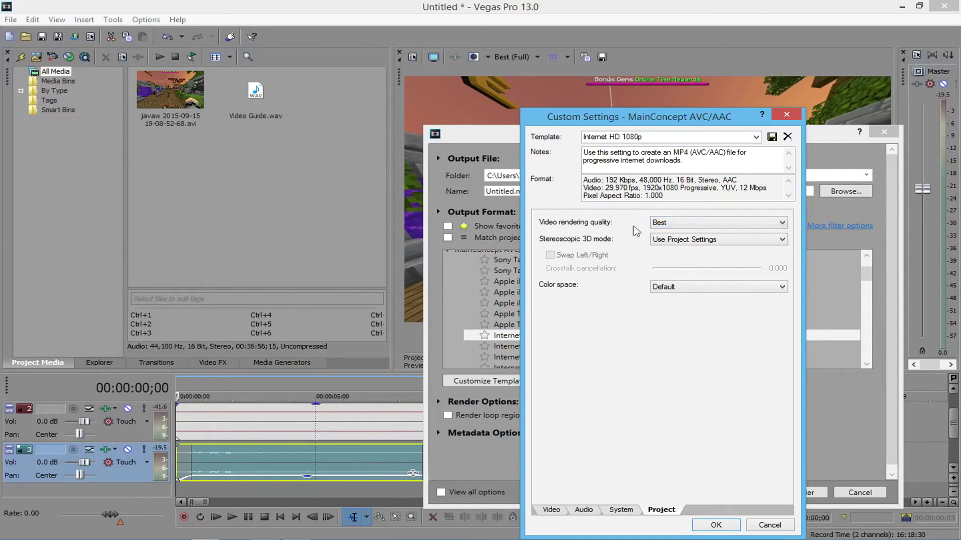
Review the stereoscopic 3D mode and color space options, leaving them at Use Project Settings and Default.
left_click(678, 242)
left_click(678, 242)
left_click(697, 287)
left_click(692, 298)
left_click(699, 240)
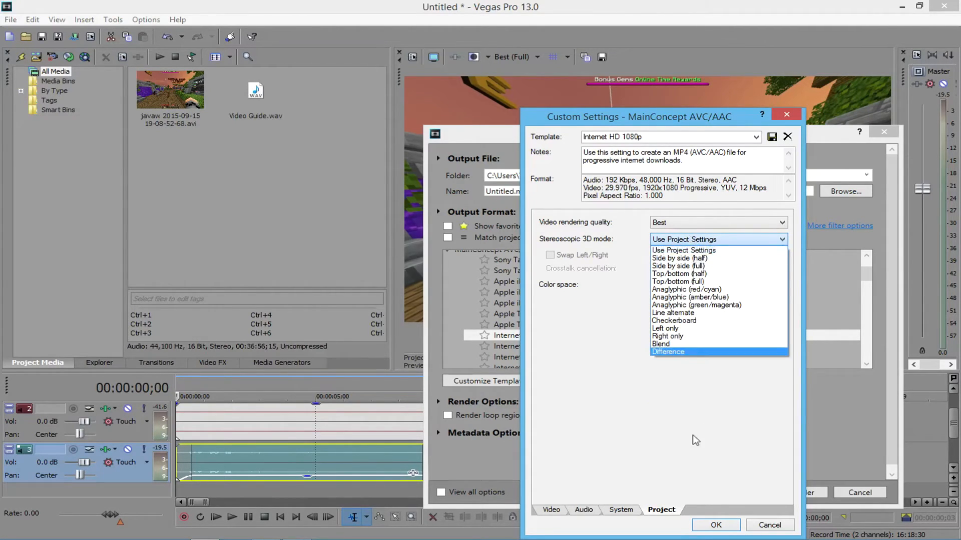
left_click(659, 418)
left_click(694, 241)
left_click(693, 240)
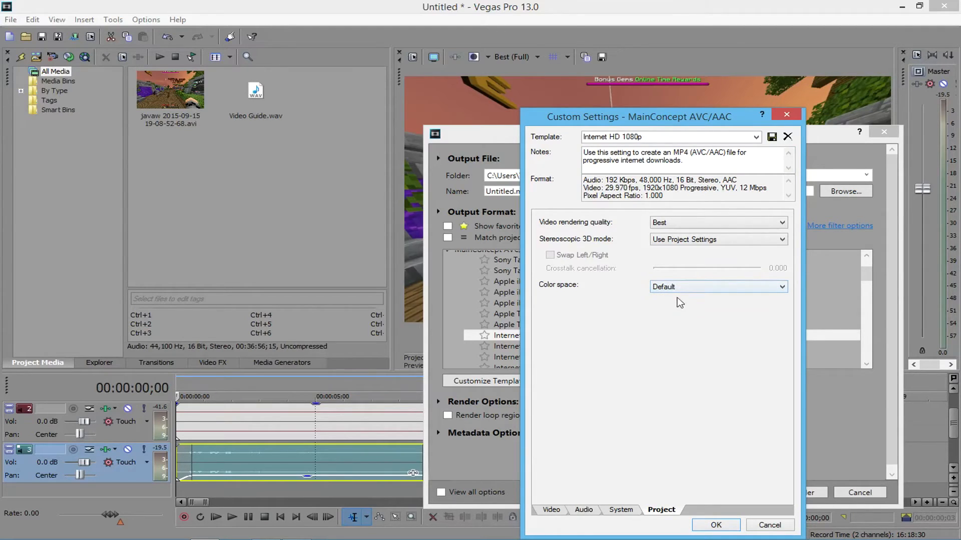
left_click(717, 299)
left_click(656, 296)
Apply the custom template settings, then add Internet HD 1080p (*) to the favorites and remove it again.
left_click(666, 140)
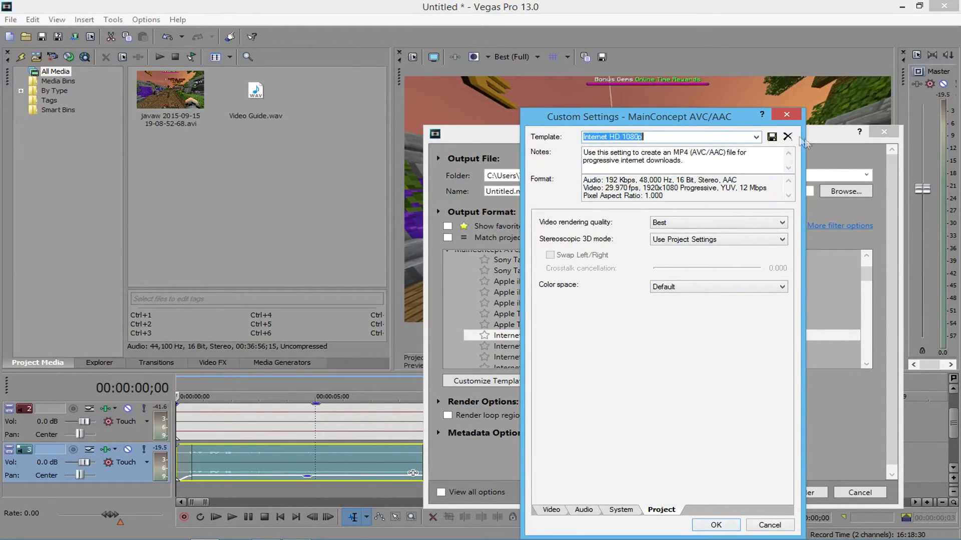
left_click(711, 525)
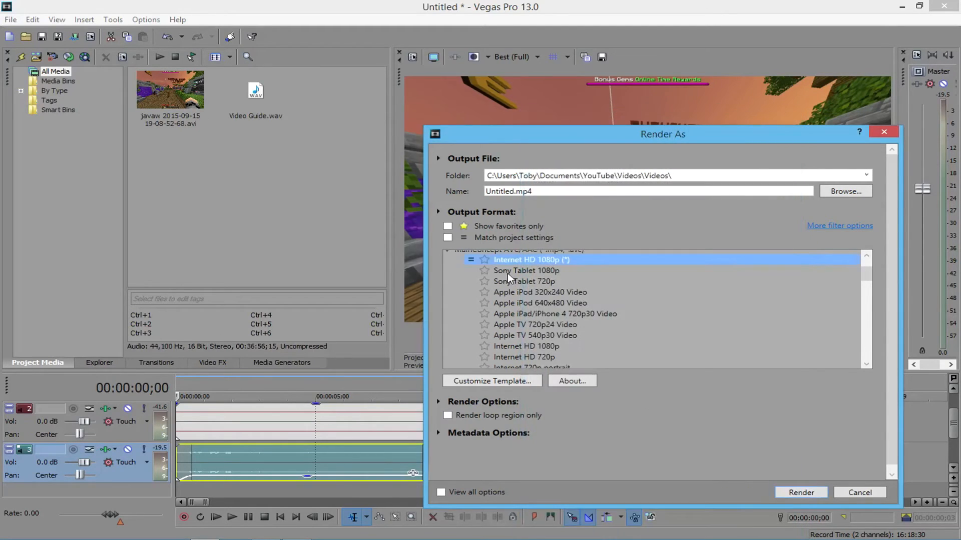
left_click(483, 260)
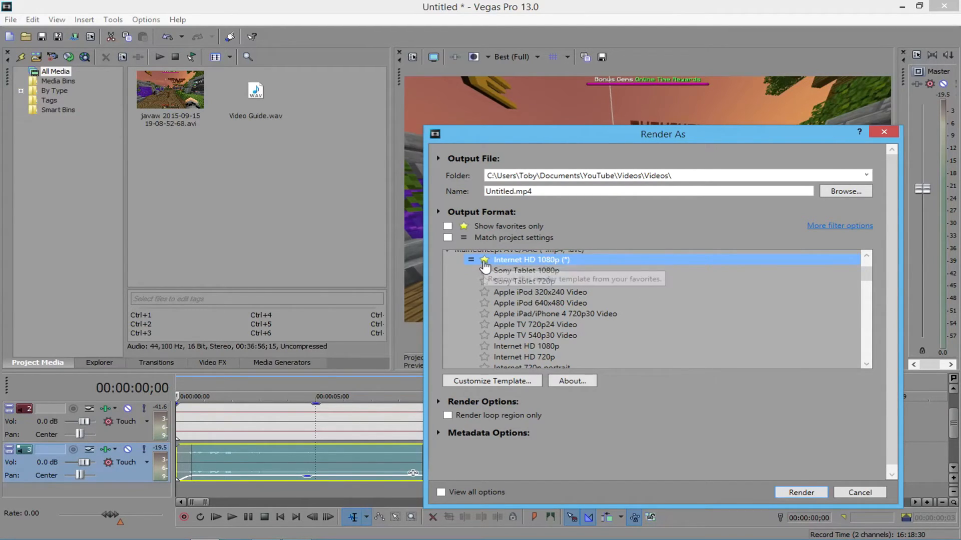
left_click(484, 259)
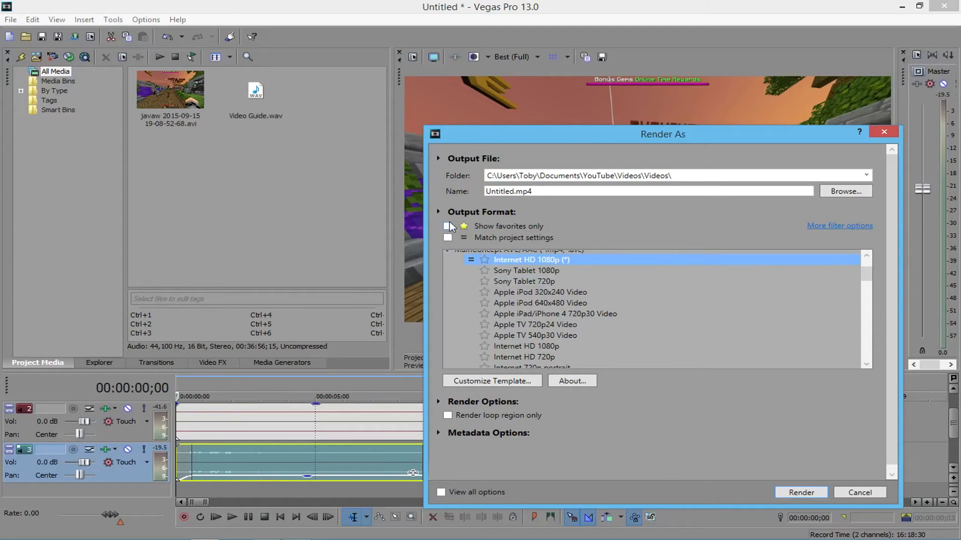
Show only favorite templates and render the clip with the Sony AVC/MVC 1080p 60FPS template.
left_click(447, 227)
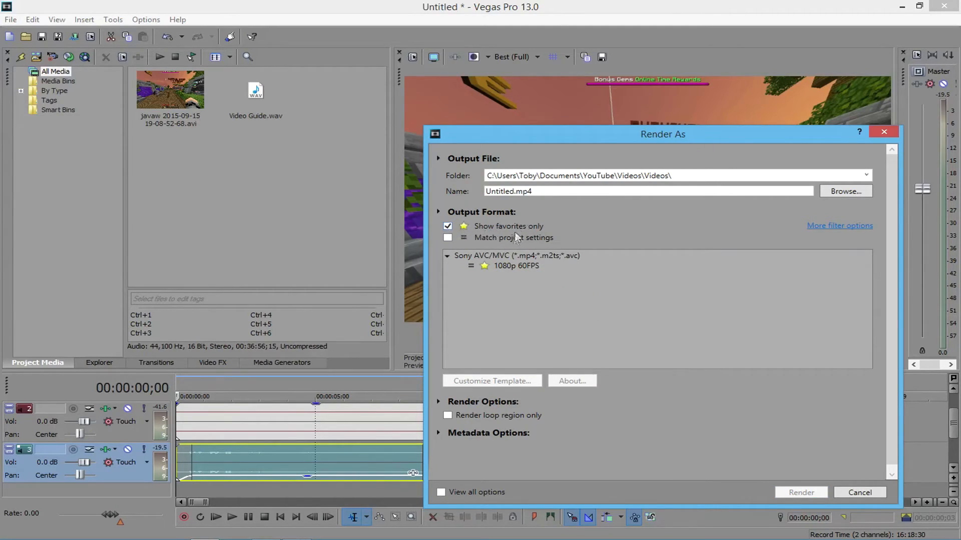
left_click(526, 268)
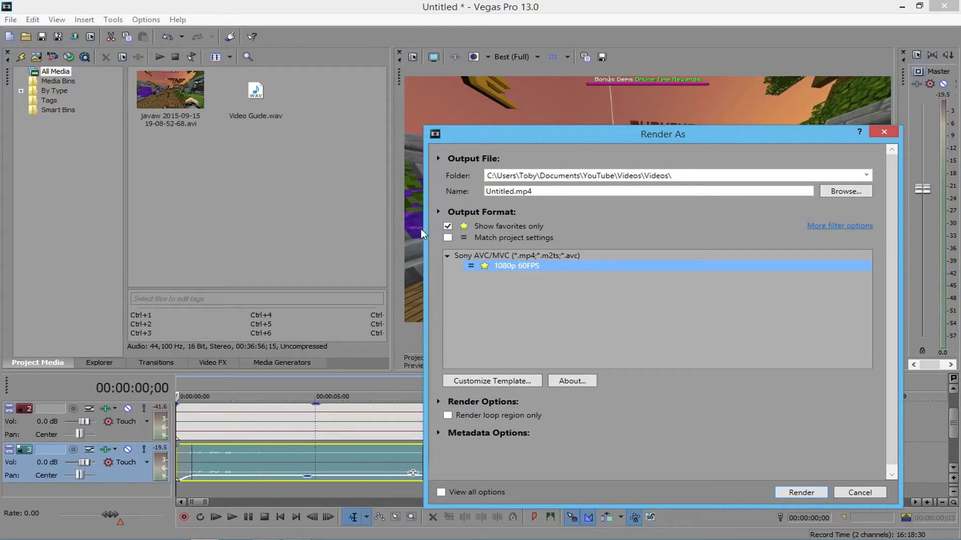
left_click(801, 492)
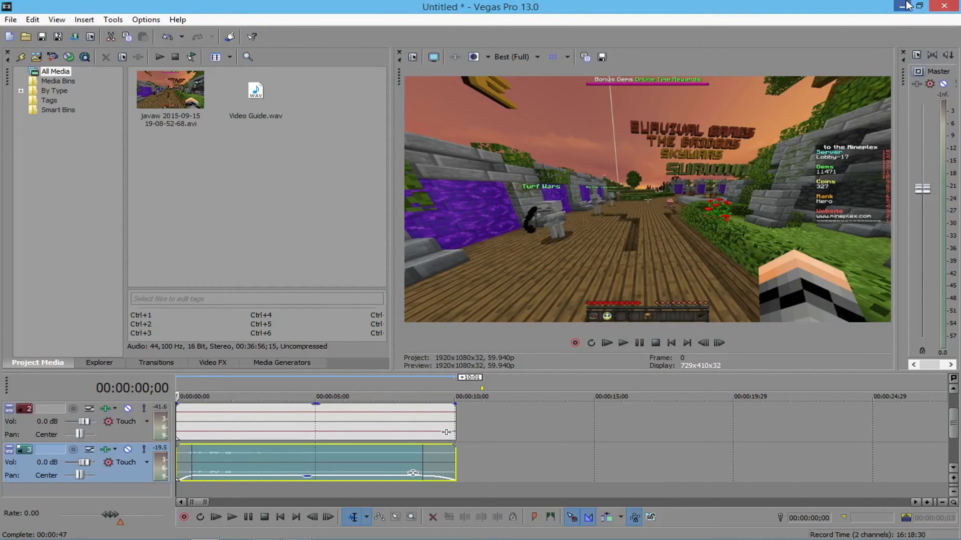
mouse_move(759, 3)
left_mouse_down()
mouse_move(746, 17)
mouse_move(765, 1)
left_mouse_up()
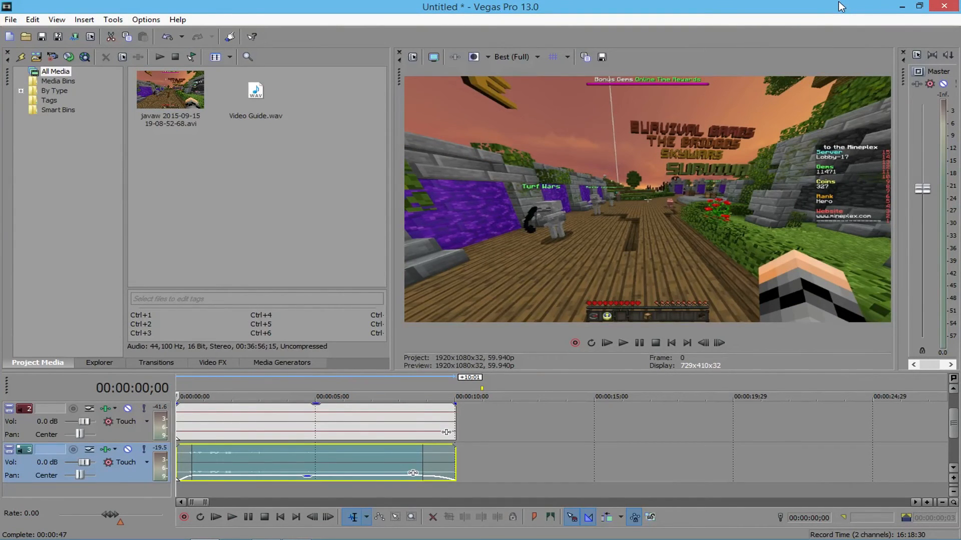
Close Vegas Pro and open the Documents > YouTube > Videos > Videos folder in File Explorer.
left_click_drag(854, 6, 801, 1)
left_click(943, 6)
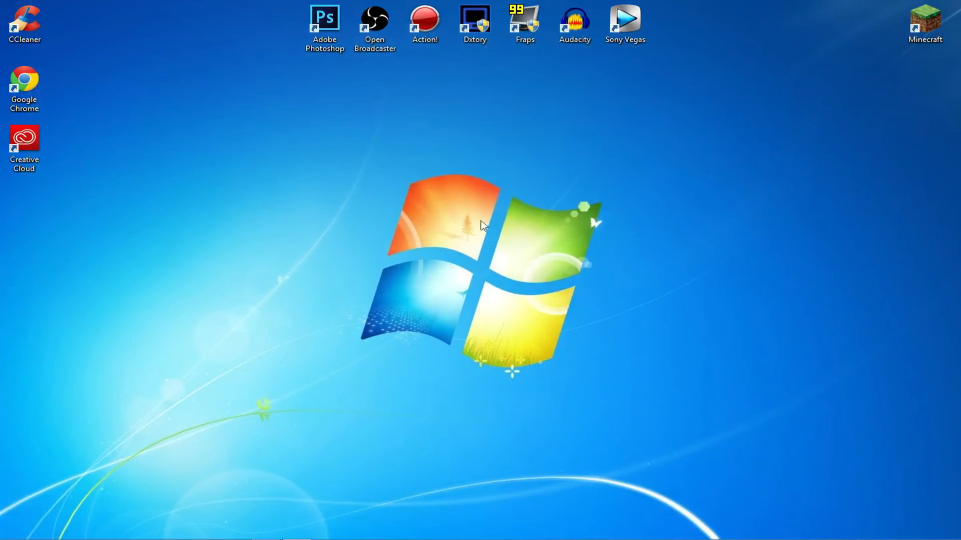
mouse_move(69, 535)
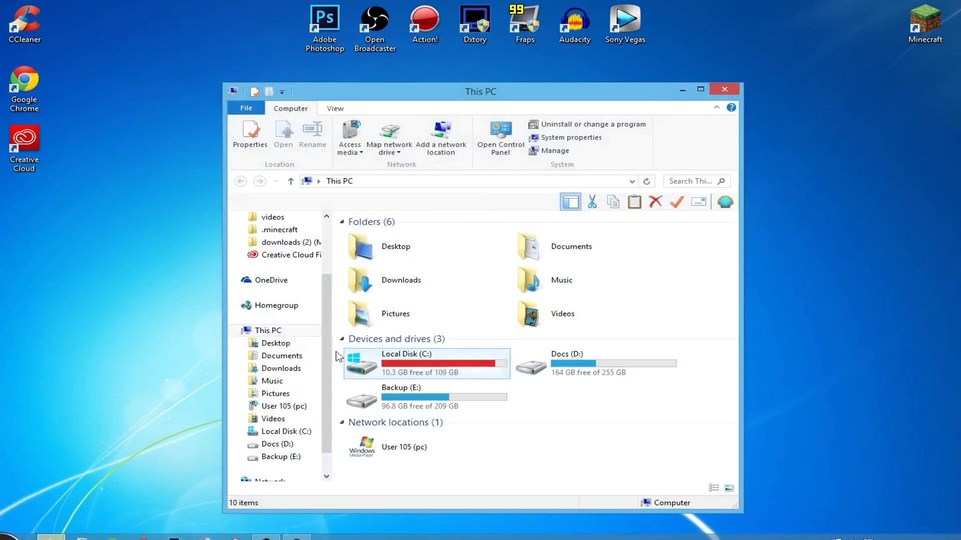
left_click(288, 356)
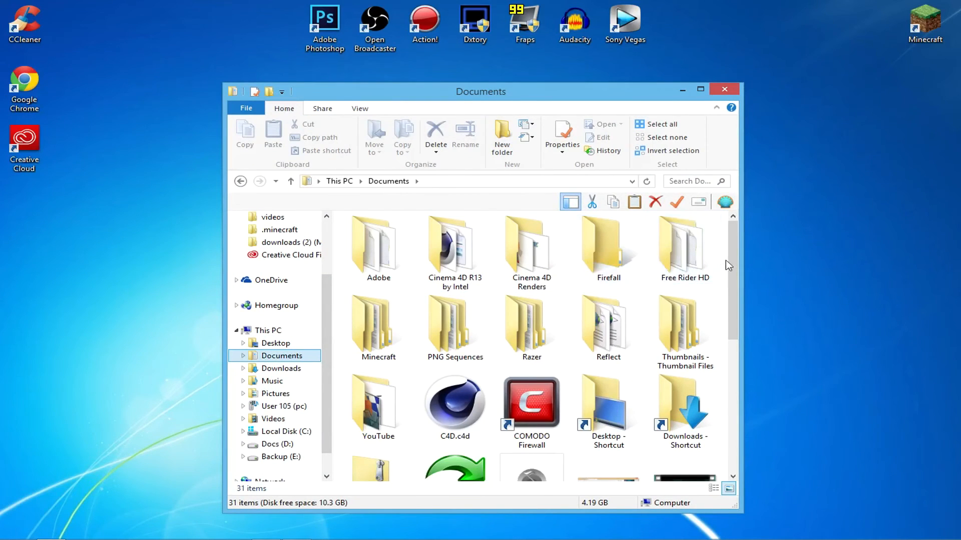
scroll(605, 325, "down", 3)
double_click(395, 317)
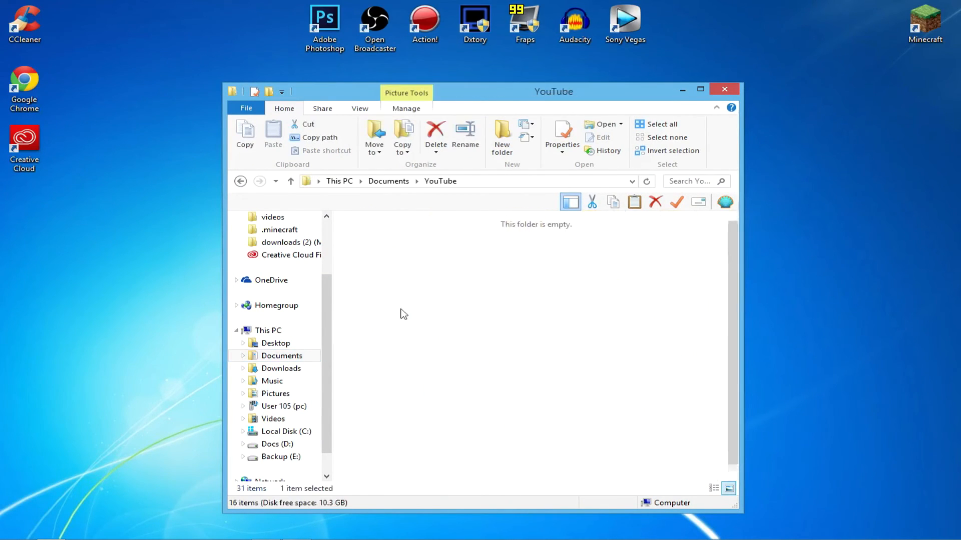
left_click(403, 334)
double_click(403, 334)
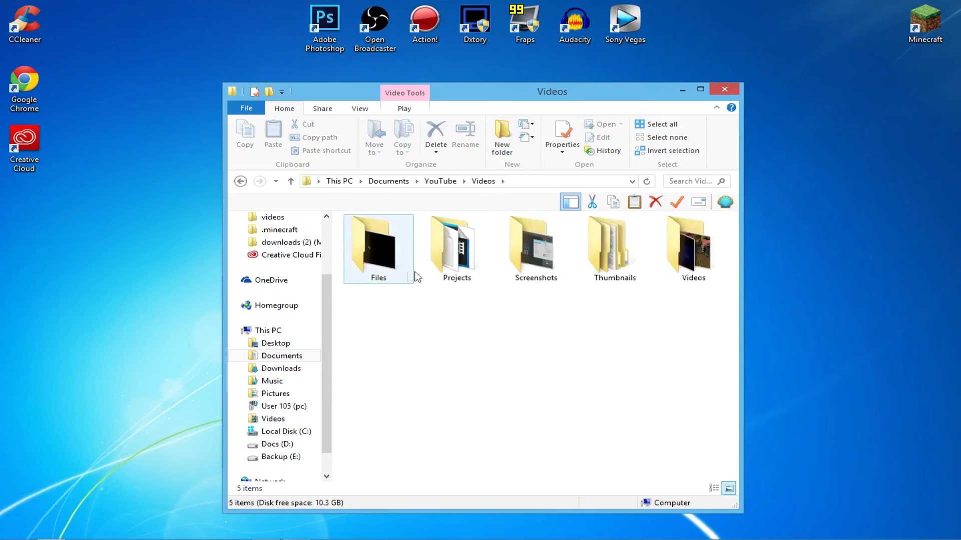
double_click(695, 263)
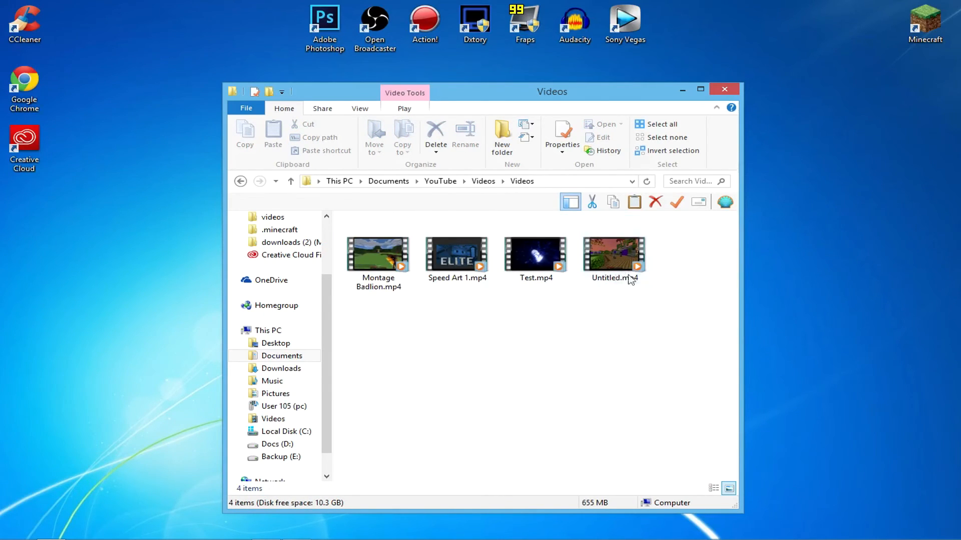
Play the rendered Untitled.mp4 to check its smoothness and quality, and close the player.
left_click(540, 265)
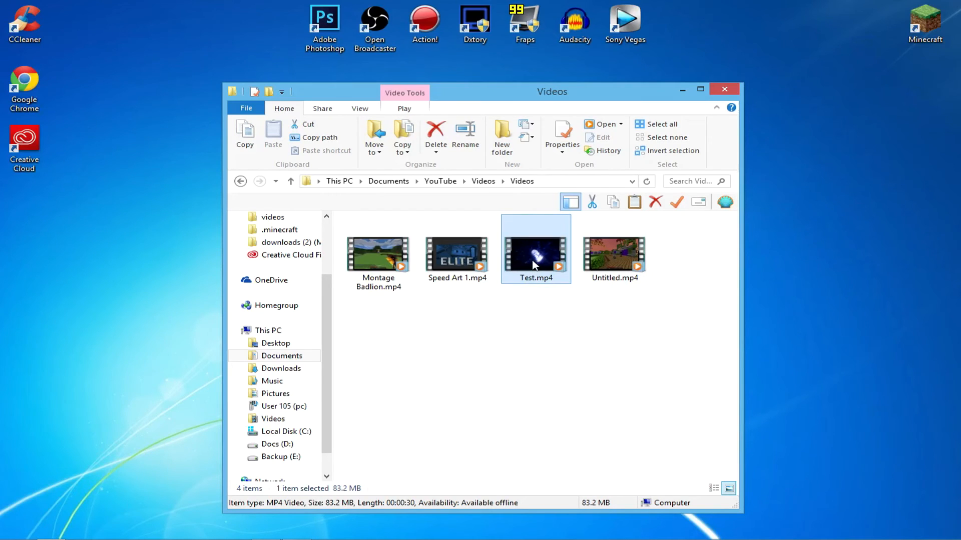
left_click(585, 260)
left_click(547, 342)
left_click_drag(567, 321, 509, 246)
left_click(617, 323)
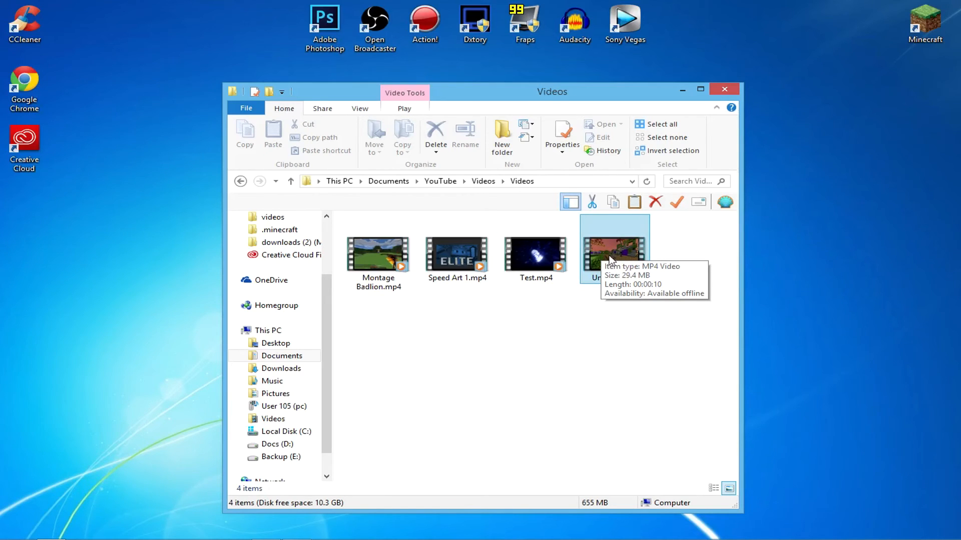
double_click(611, 258)
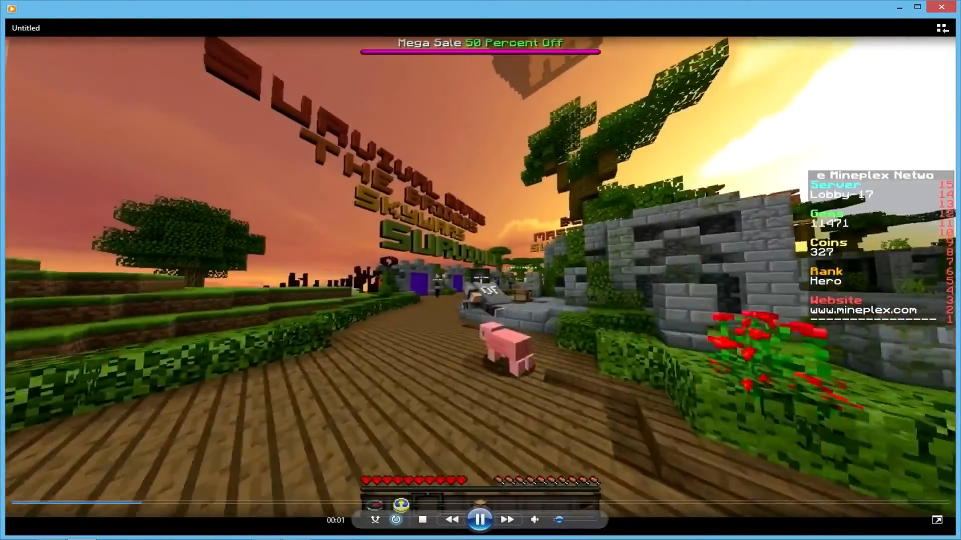
left_click(941, 7)
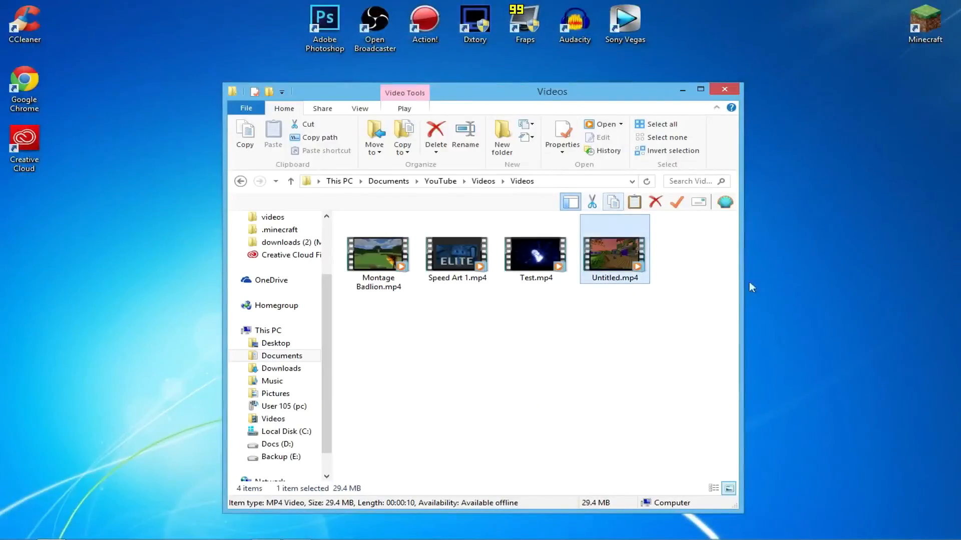
Permanently delete Untitled.mp4 from the Videos folder and close the folder window.
left_click_drag(676, 344, 668, 294)
left_click_drag(651, 285, 671, 299)
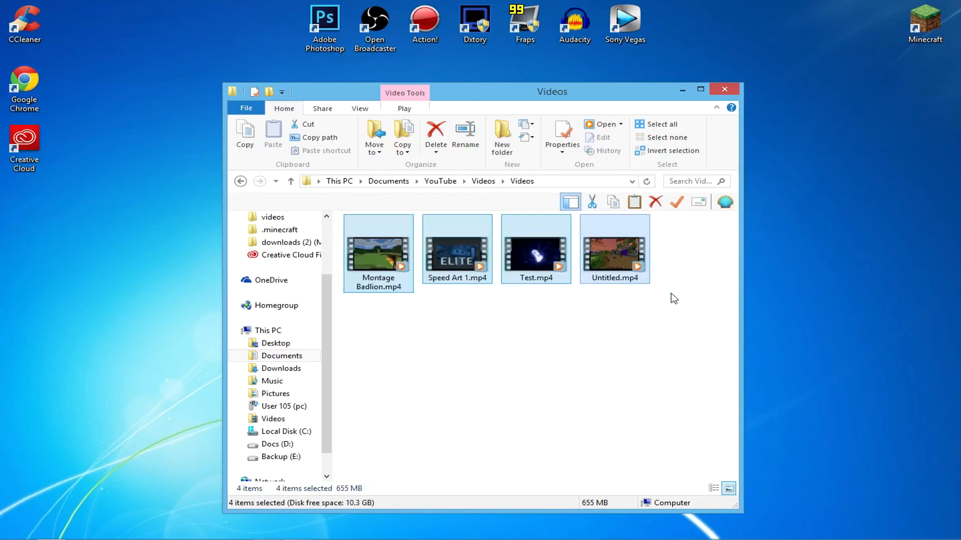
left_click(630, 250)
key("shift+Delete")
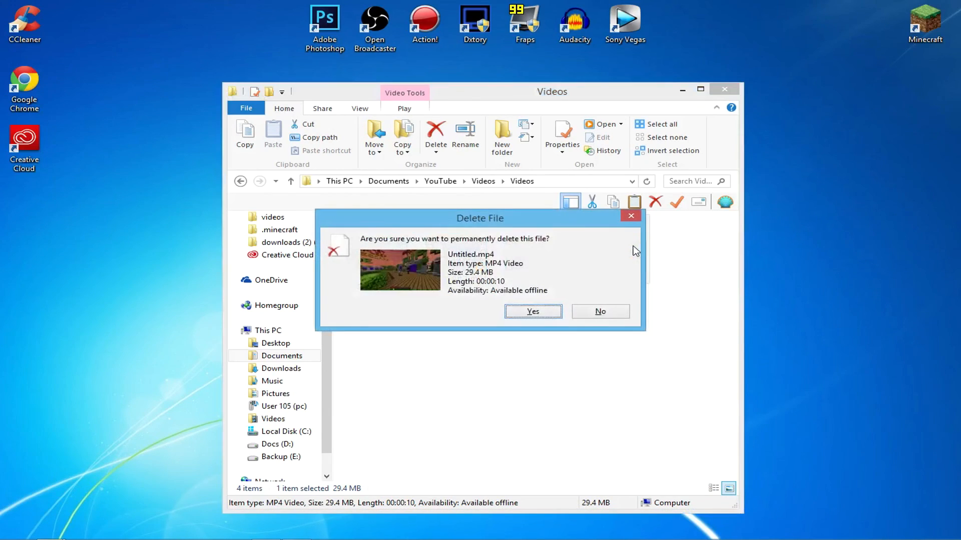
key("Return")
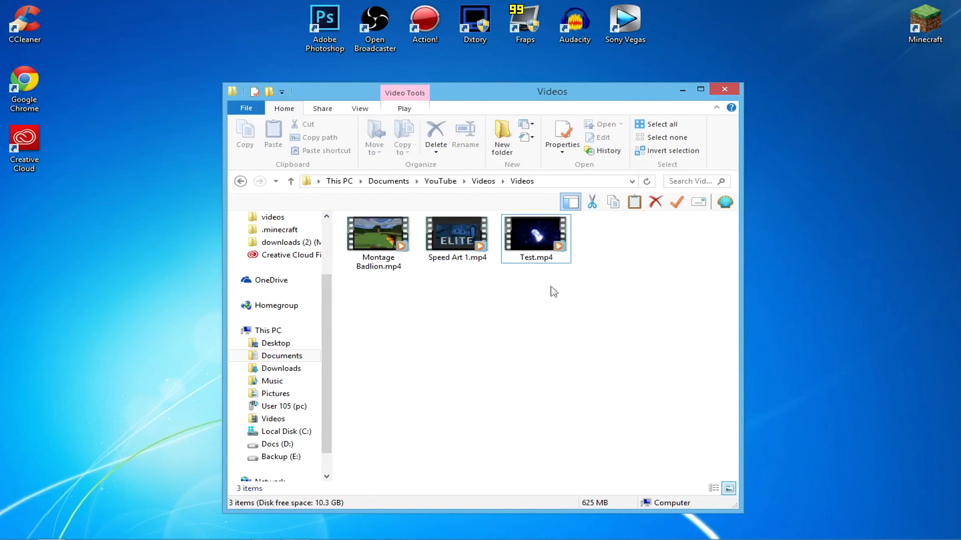
left_click(725, 96)
left_click_drag(780, 64, 374, 393)
left_click_drag(224, 473, 701, 131)
left_click_drag(723, 100, 404, 331)
left_click_drag(264, 409, 697, 83)
left_click_drag(697, 82, 215, 441)
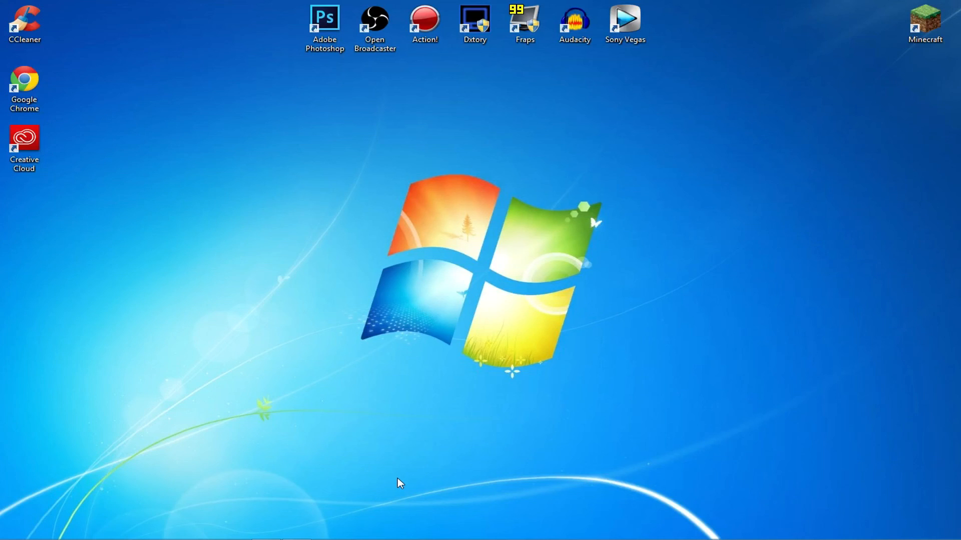
mouse_move(667, 109)
left_mouse_down()
mouse_move(356, 321)
mouse_move(300, 391)
mouse_move(275, 401)
mouse_move(671, 236)
mouse_move(682, 119)
left_mouse_up()
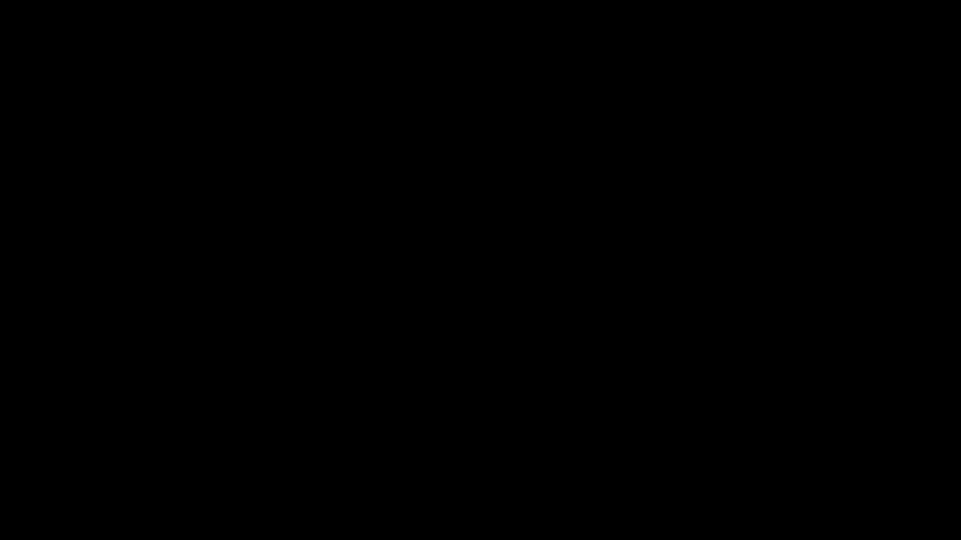